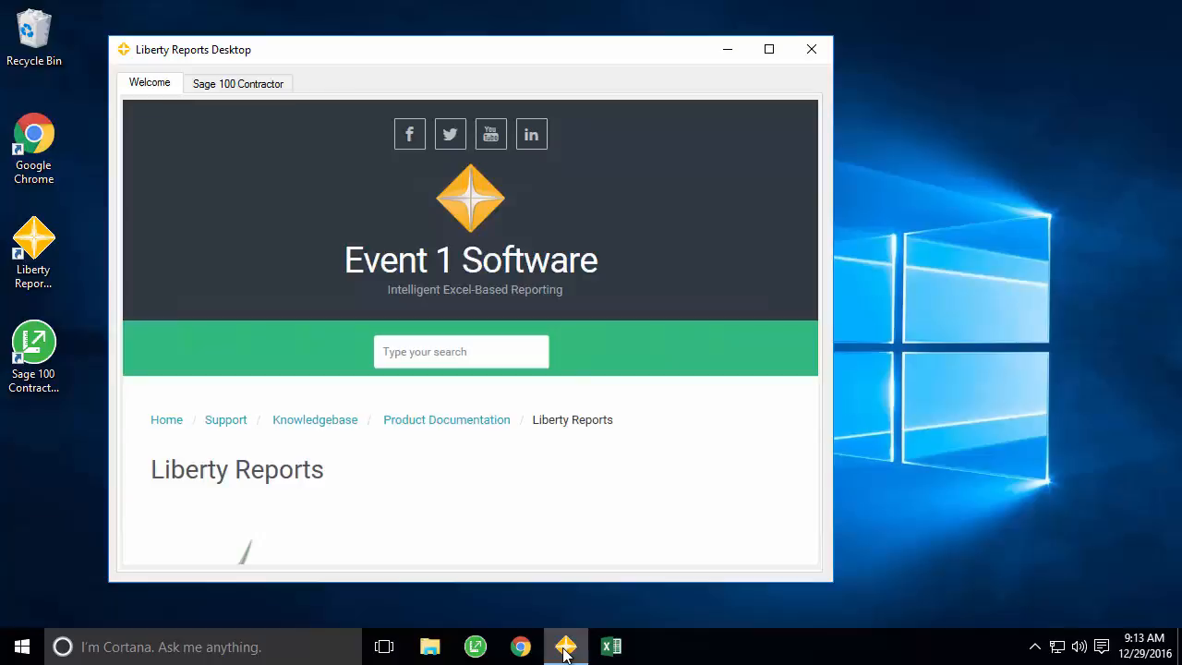
- In Liberty Reports Desktop, list the Sage 100 Contractor templates and select Trial Balance
left_click(810, 546)
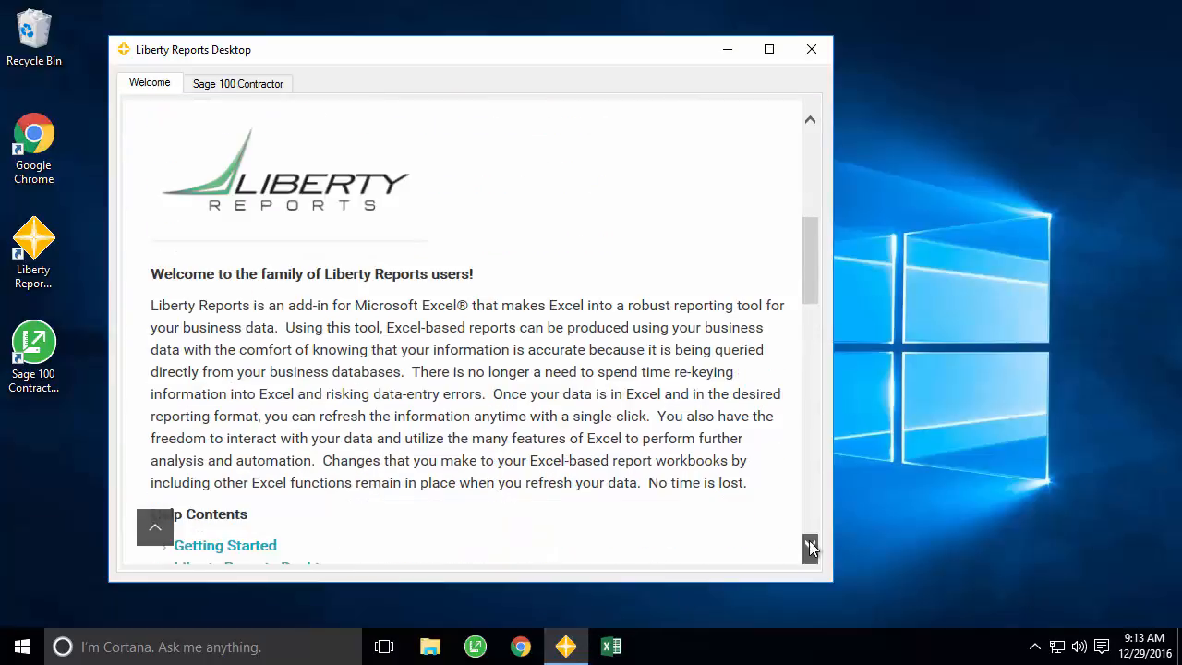
left_click_drag(809, 547, 809, 547)
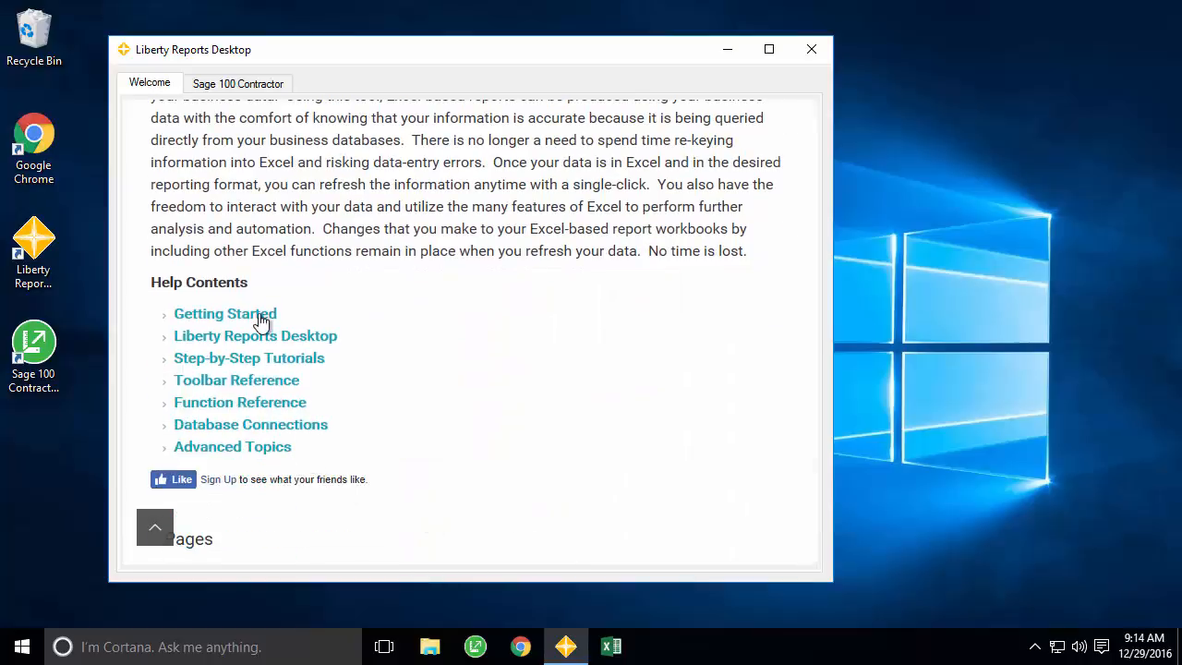
left_click(245, 85)
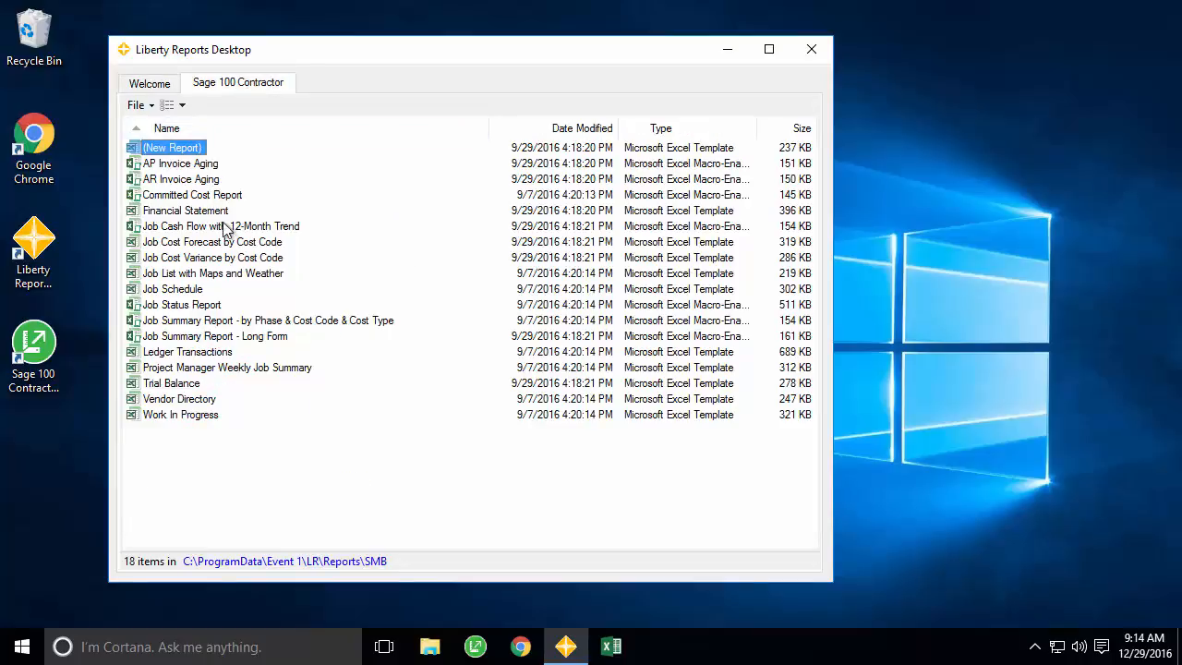
left_click(189, 384)
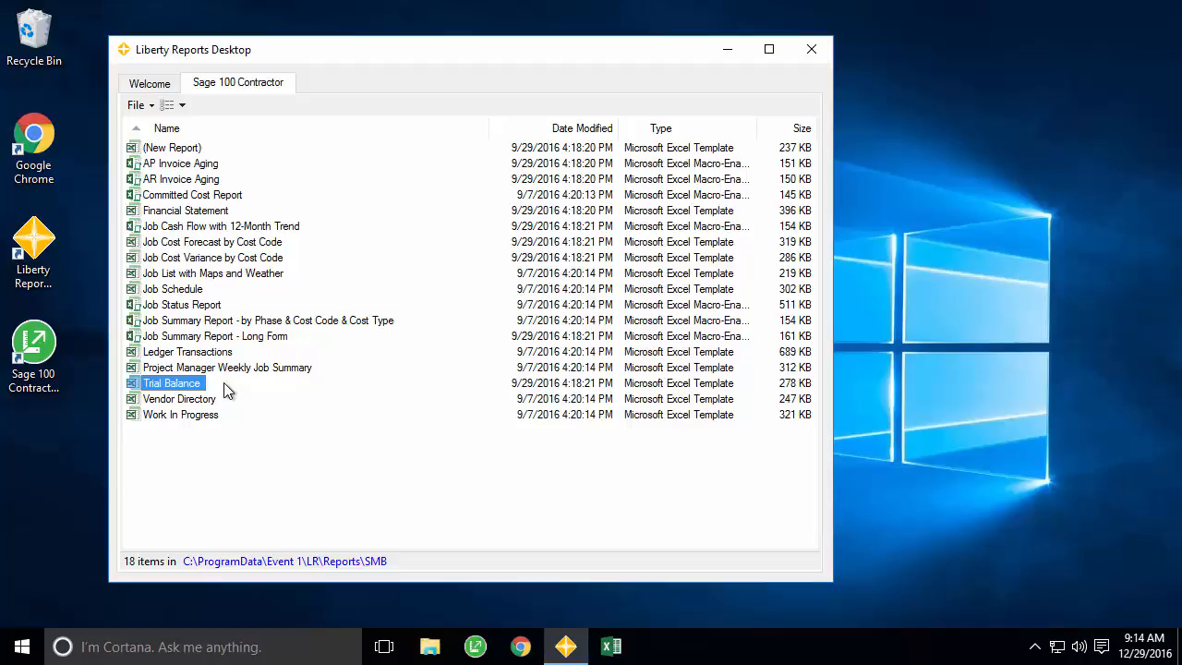
- Open the templates folder location and add a folder named Custom in Reports
left_click(287, 563)
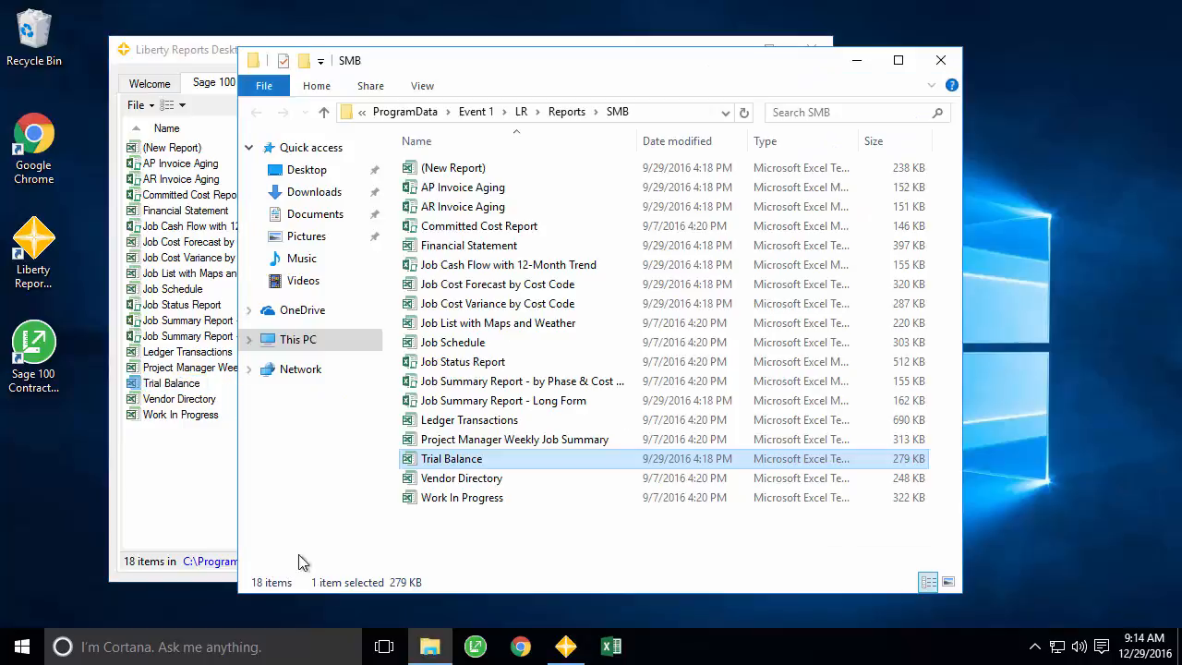
left_click(567, 112)
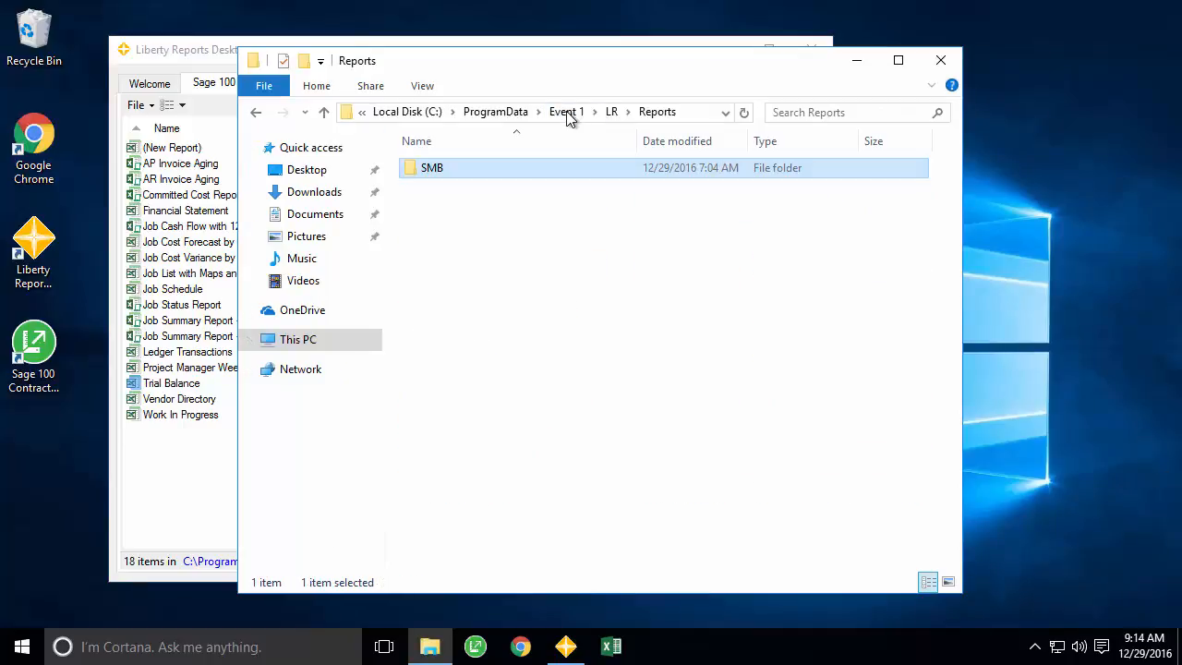
right_click(457, 214)
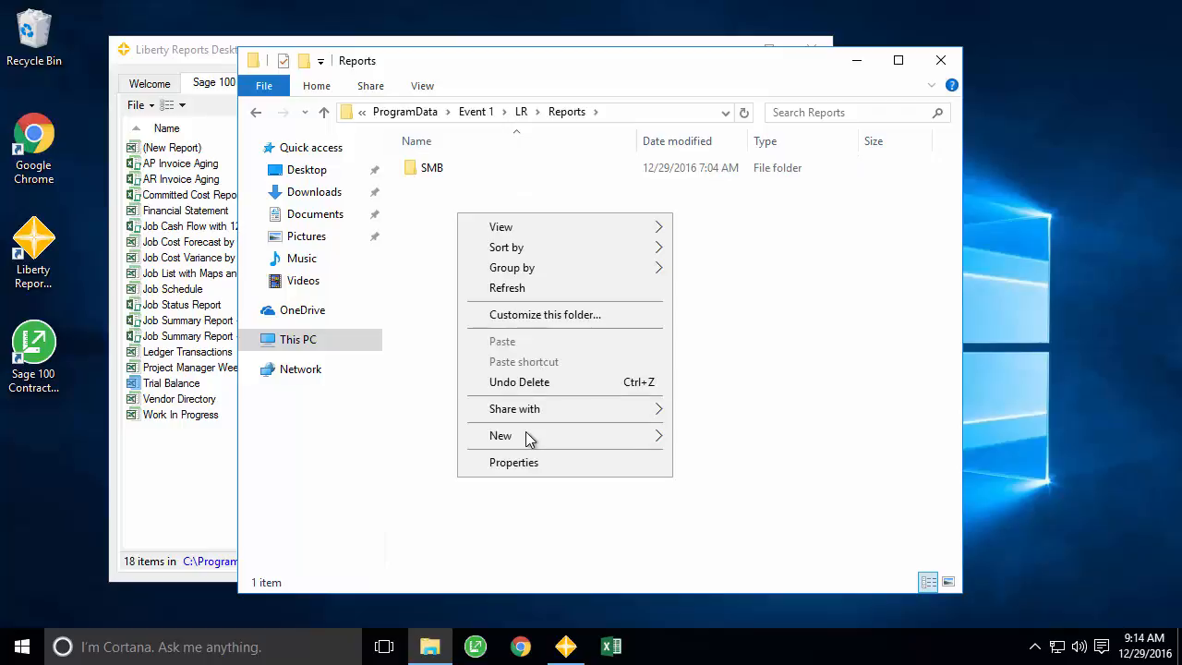
mouse_move(526, 434)
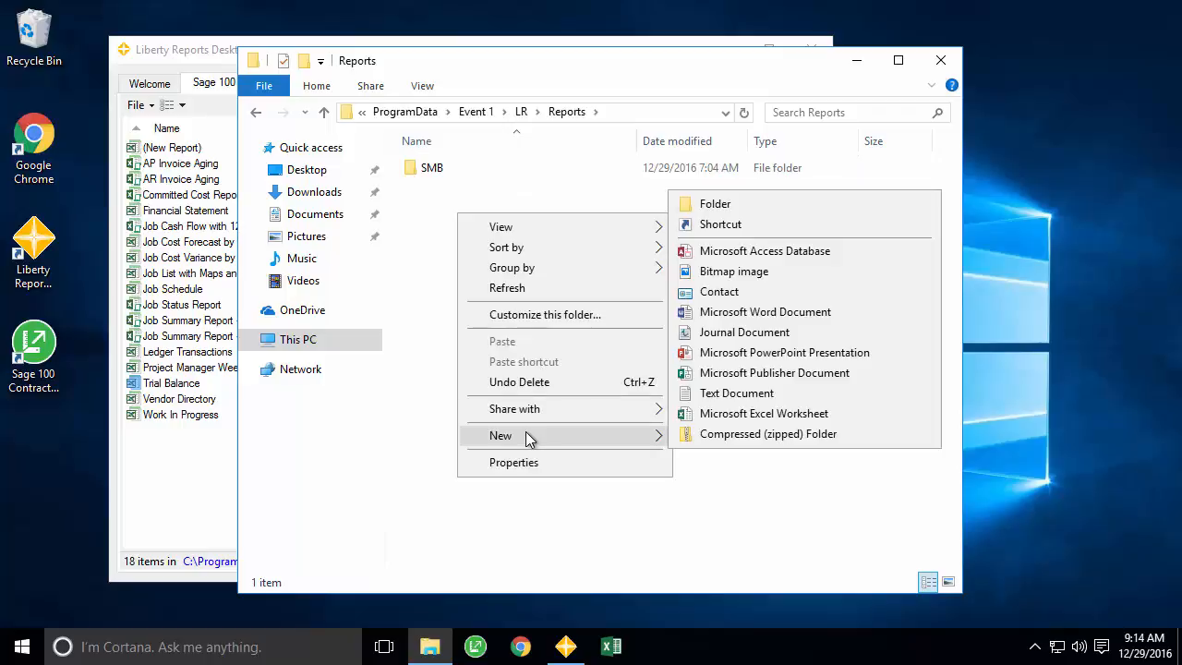
left_click(764, 199)
type("Custom")
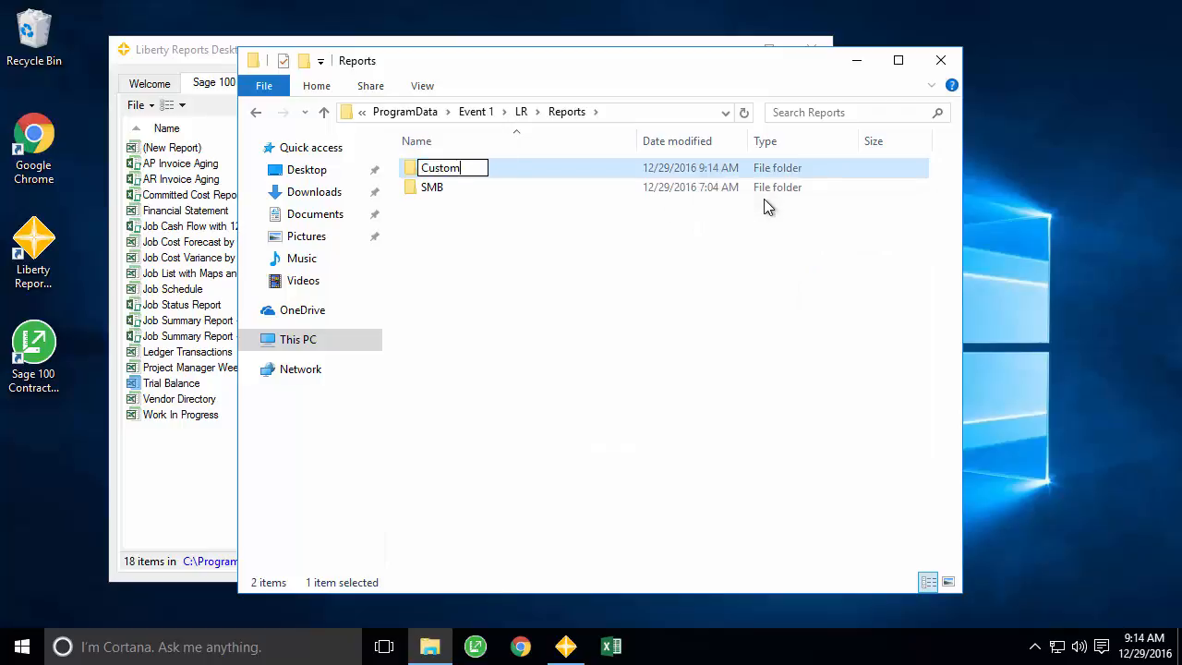
key("Return")
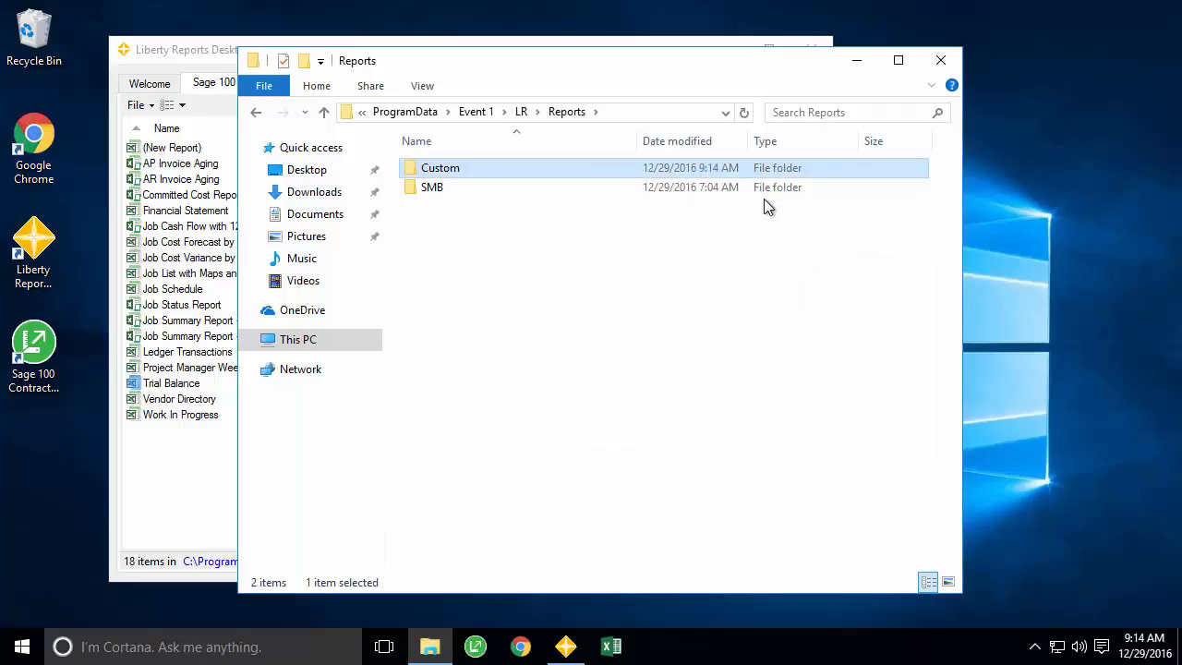
- Restart Liberty Reports Desktop to show the new Custom tab, then select the SMB folder
left_click(227, 50)
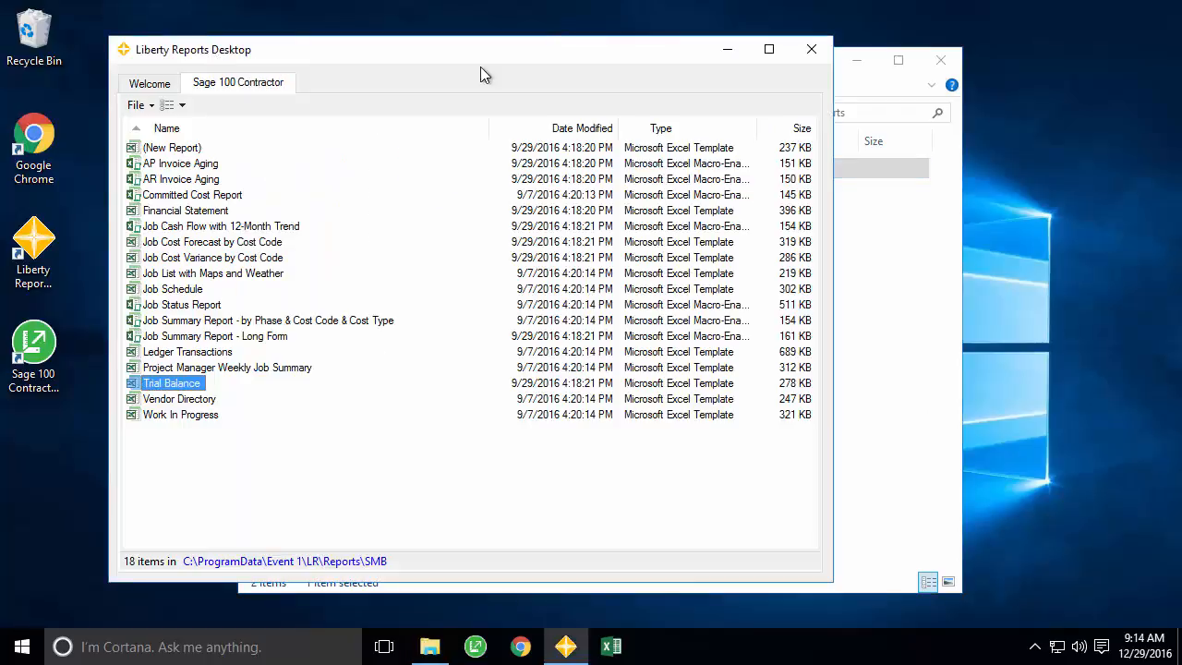
left_click(812, 50)
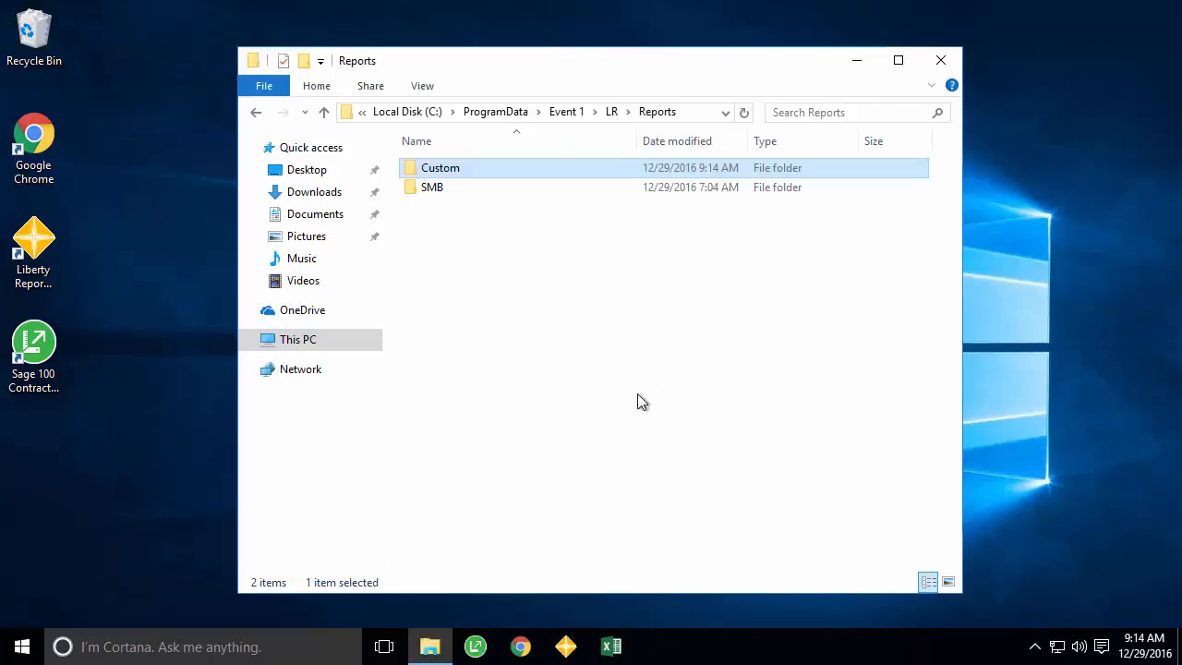
left_click(566, 649)
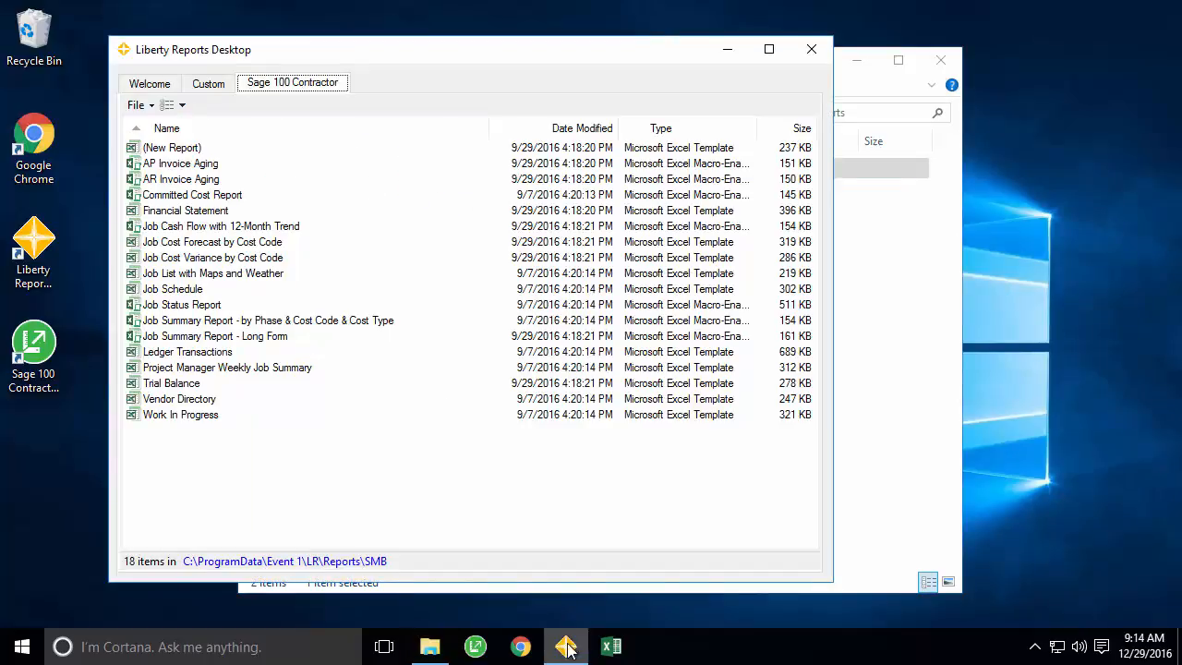
left_click(213, 86)
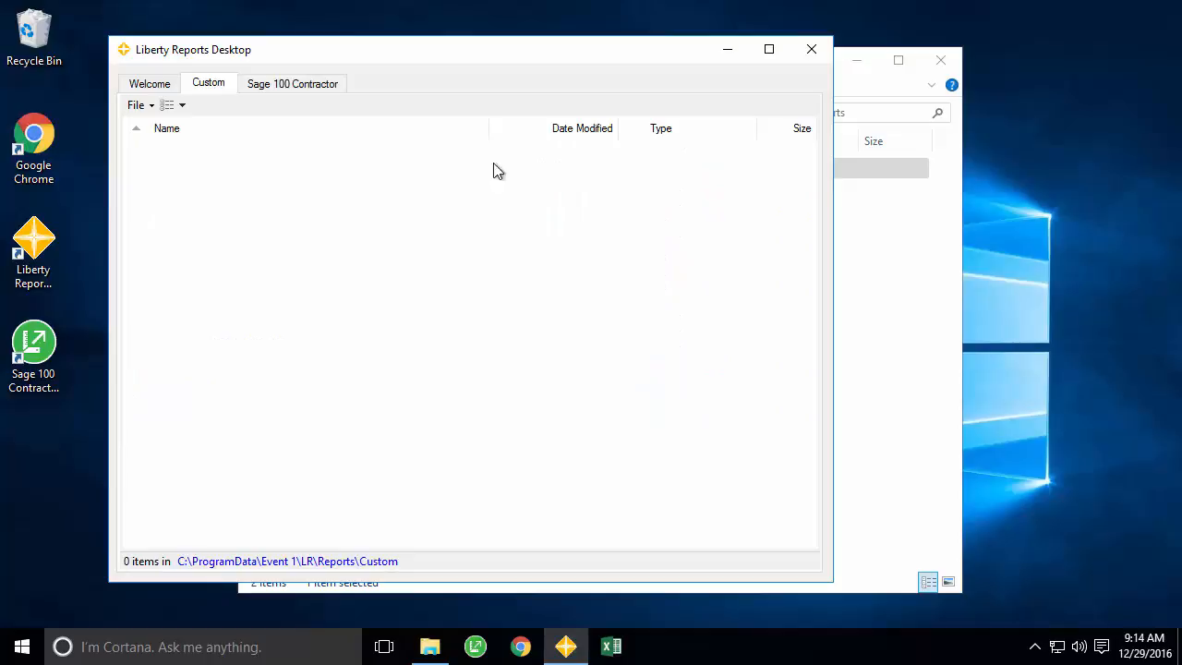
left_click(852, 92)
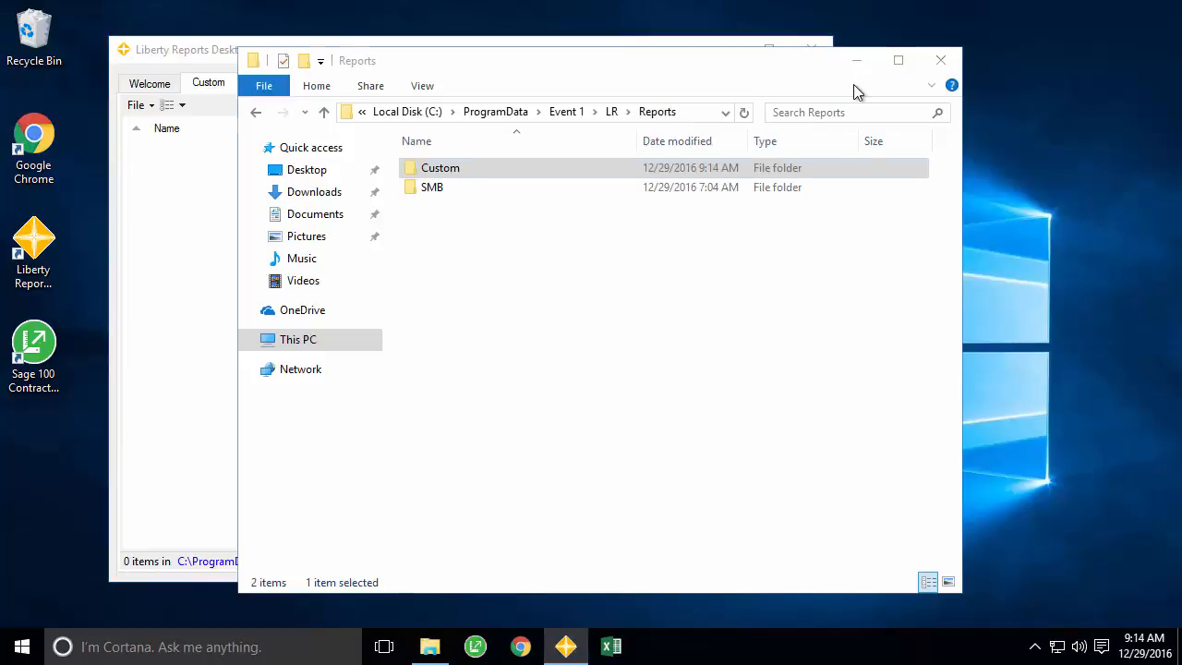
left_click(554, 194)
- Paste a copy of SMB's (New Report) template into Custom and check it in Liberty Reports
double_click(554, 194)
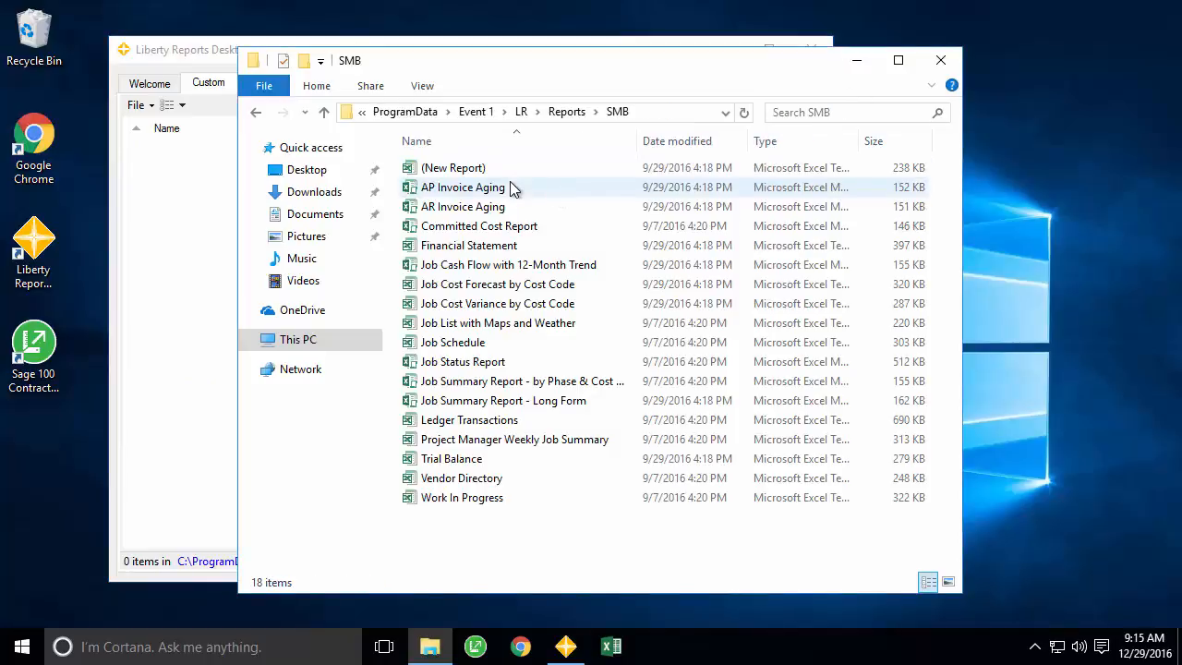
left_click(484, 168)
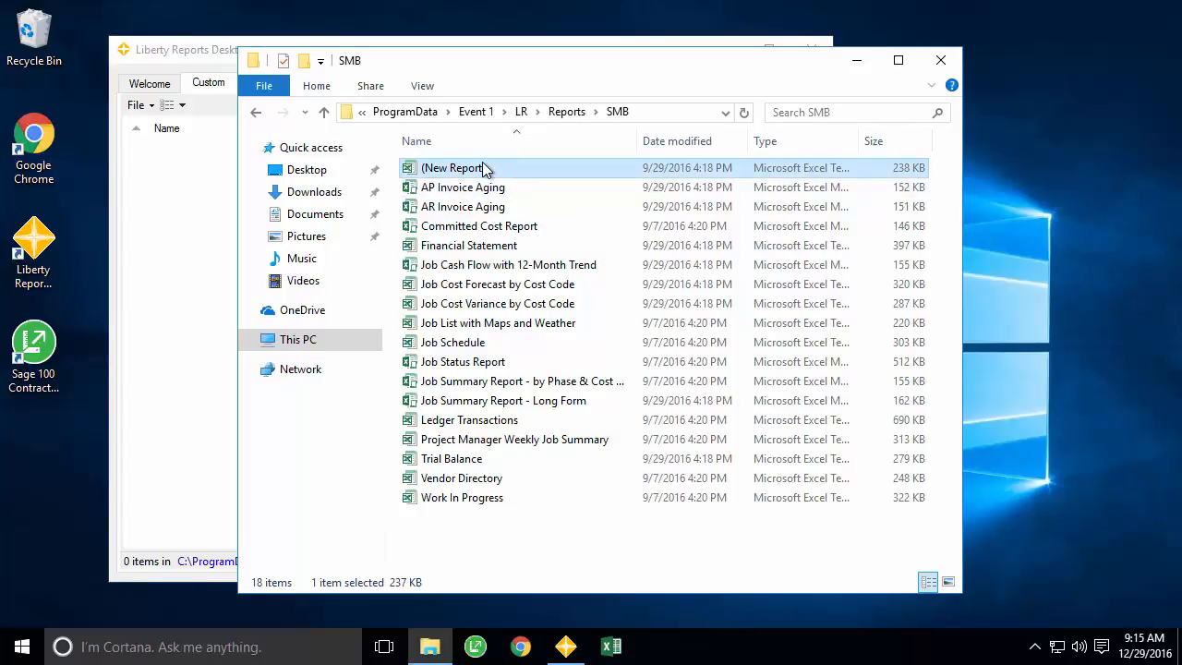
left_click(566, 111)
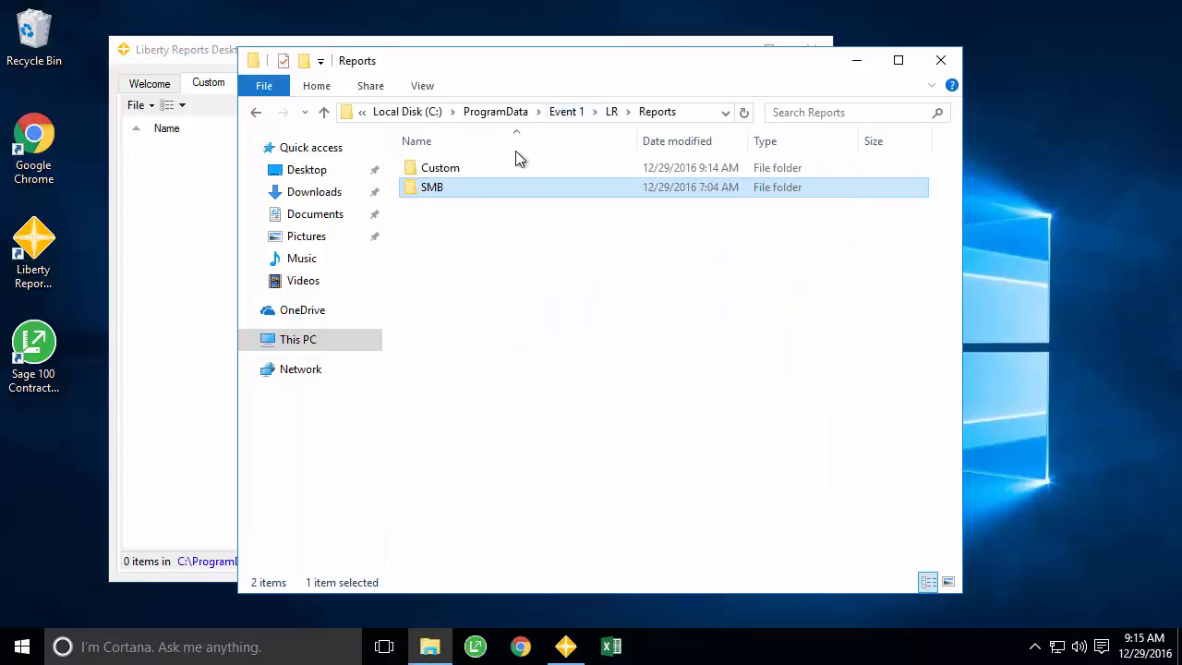
double_click(501, 168)
key("ctrl+v")
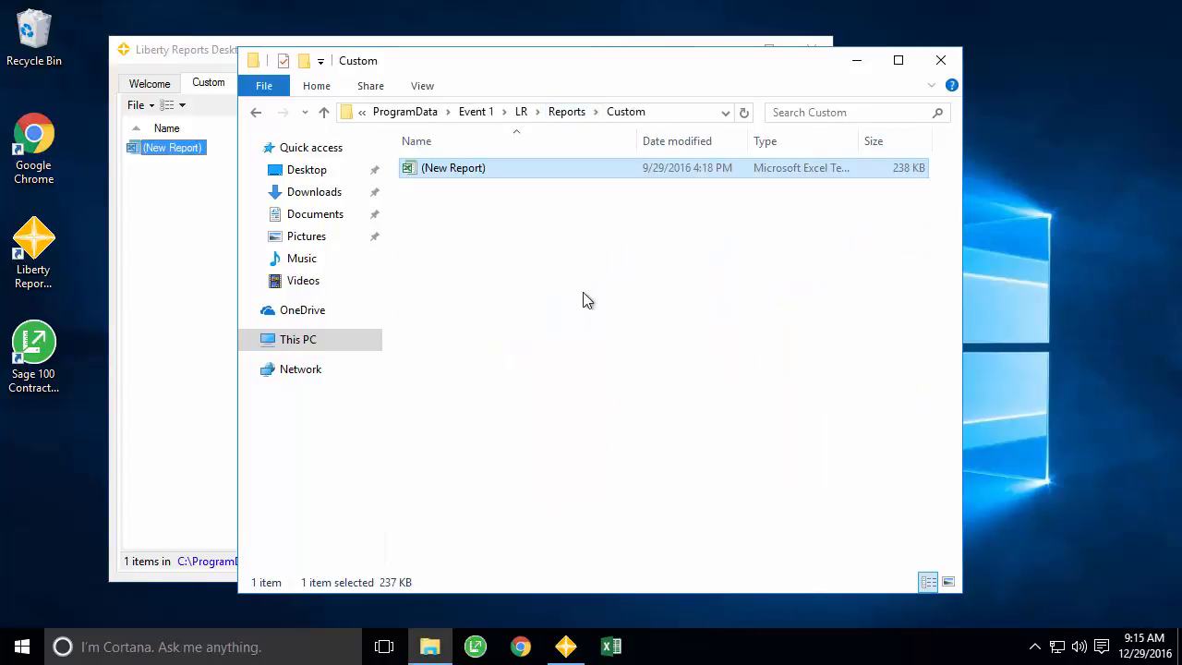
left_click(198, 266)
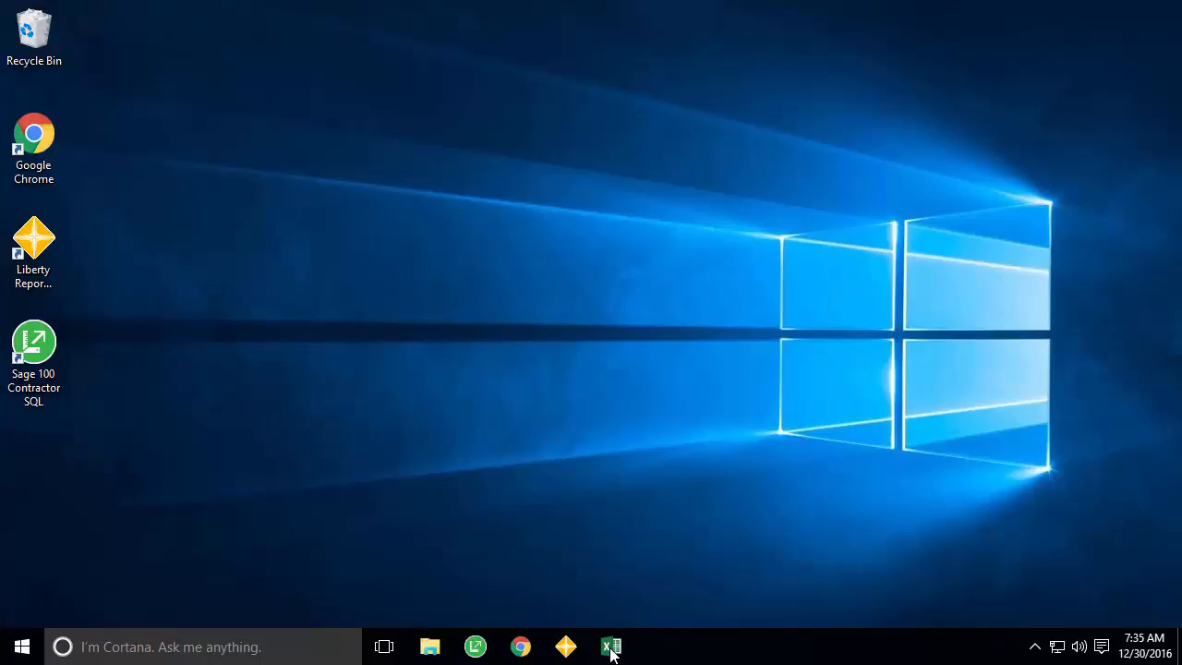
- Launch Excel on a blank Book1 workbook and show the Liberty Reports ribbon tab
left_click(611, 648)
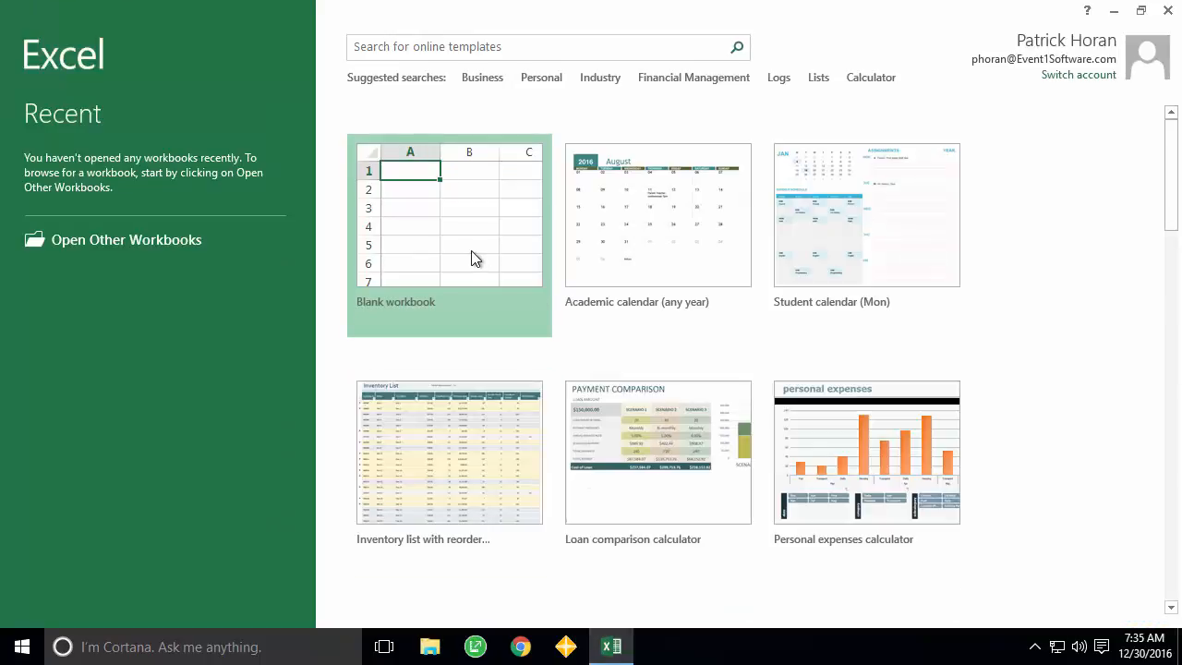
left_click(471, 257)
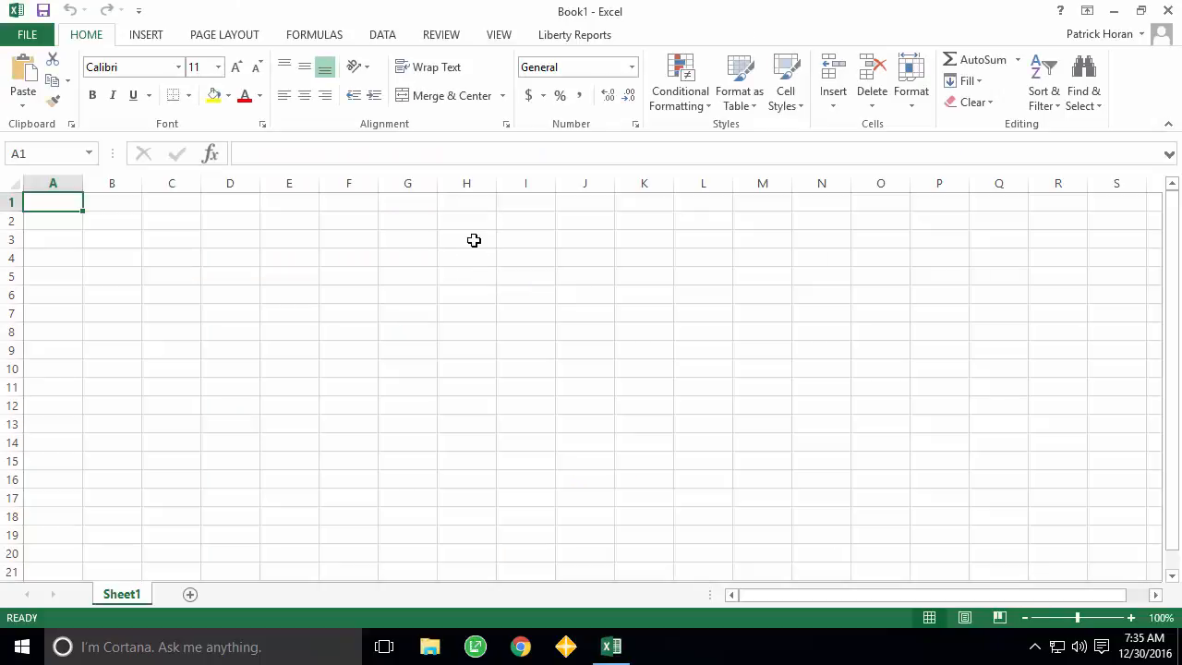
left_click(572, 36)
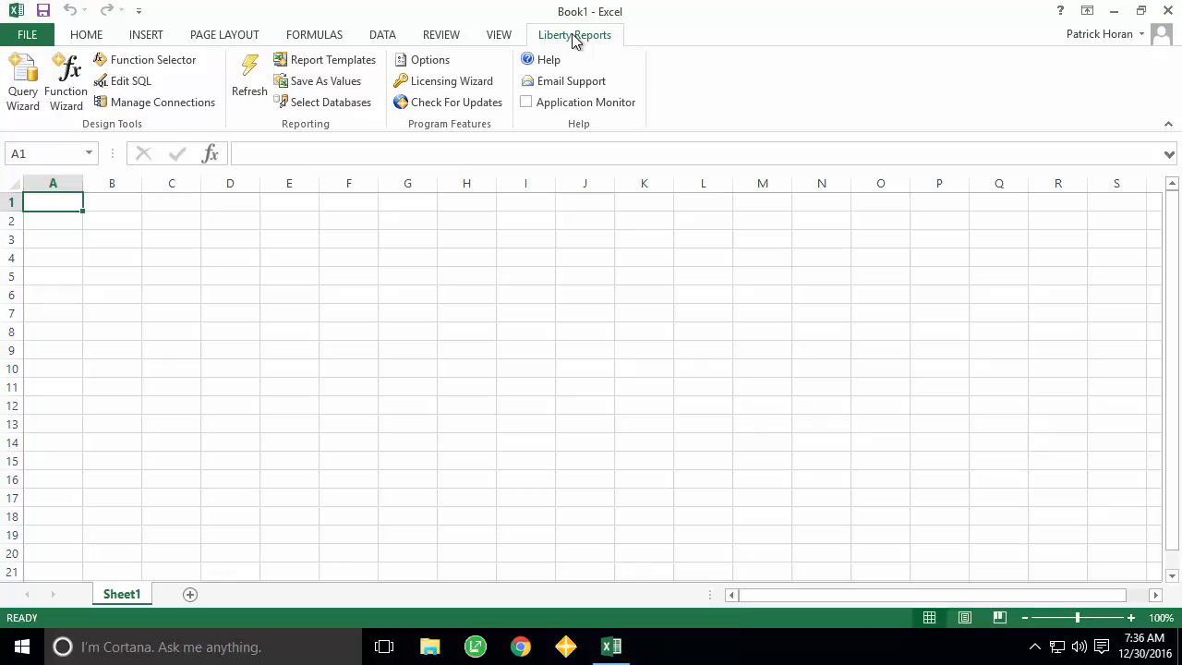
left_click(469, 90)
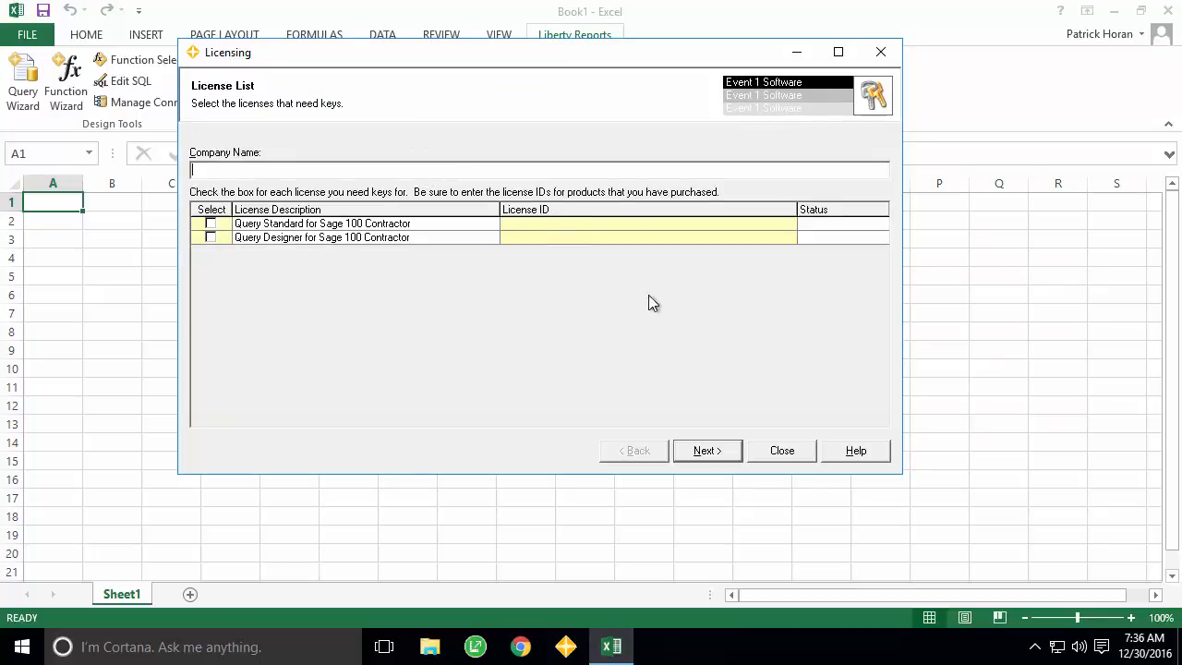
left_click(782, 449)
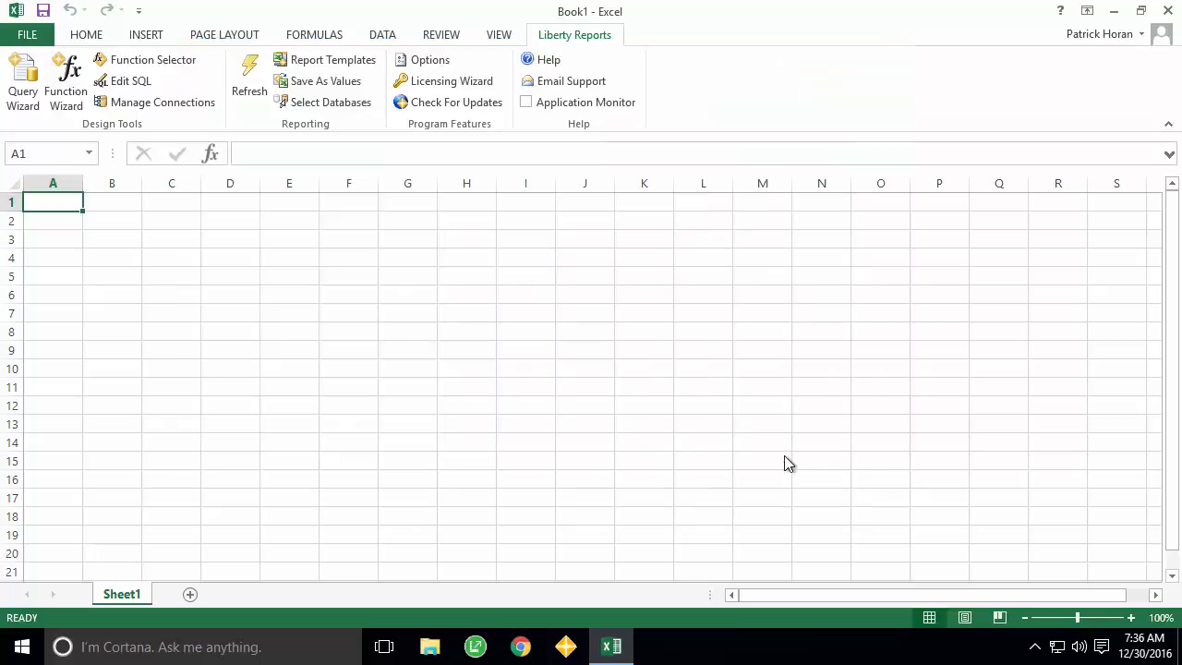
left_click(464, 107)
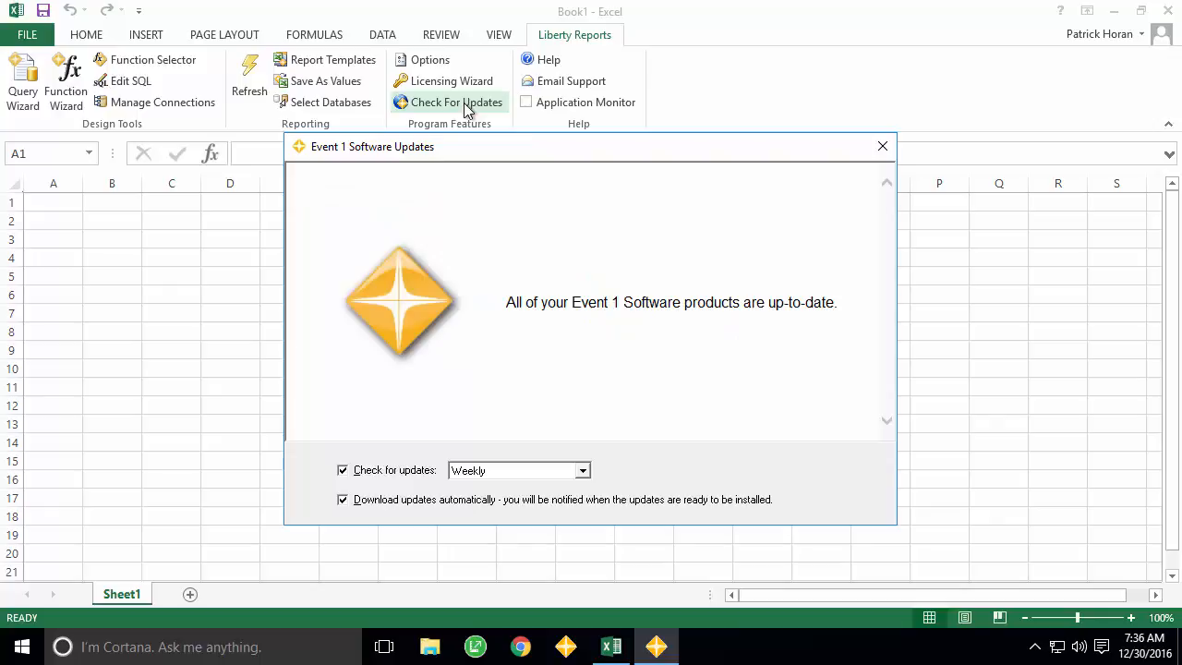
left_click(882, 148)
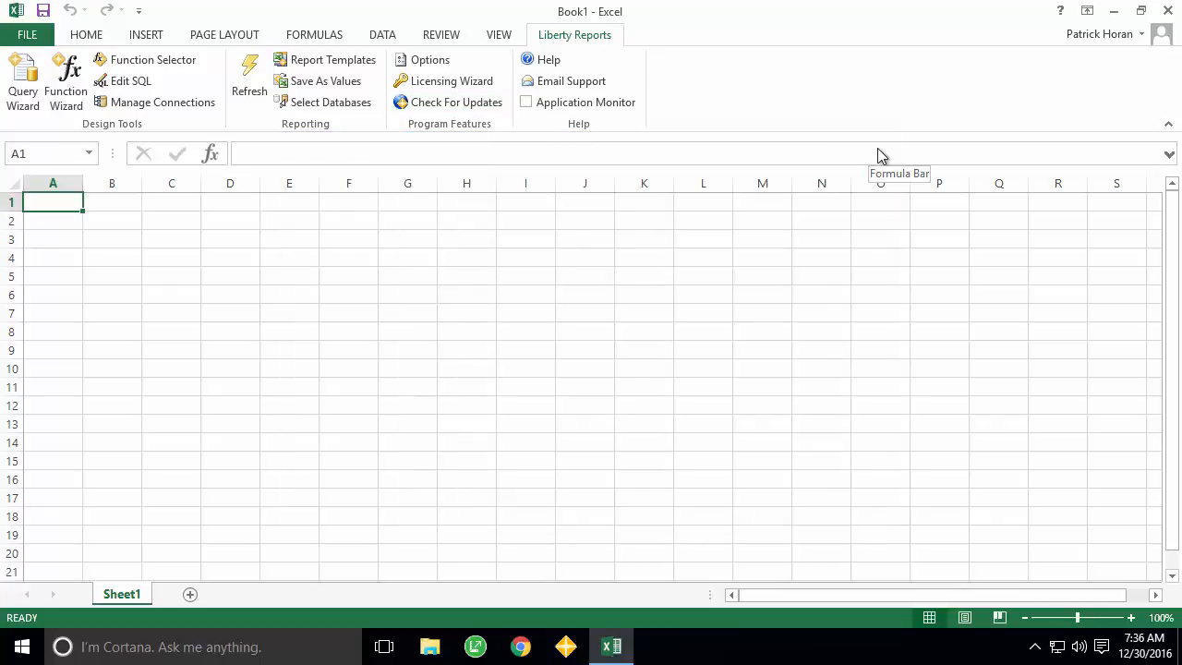
left_click(548, 59)
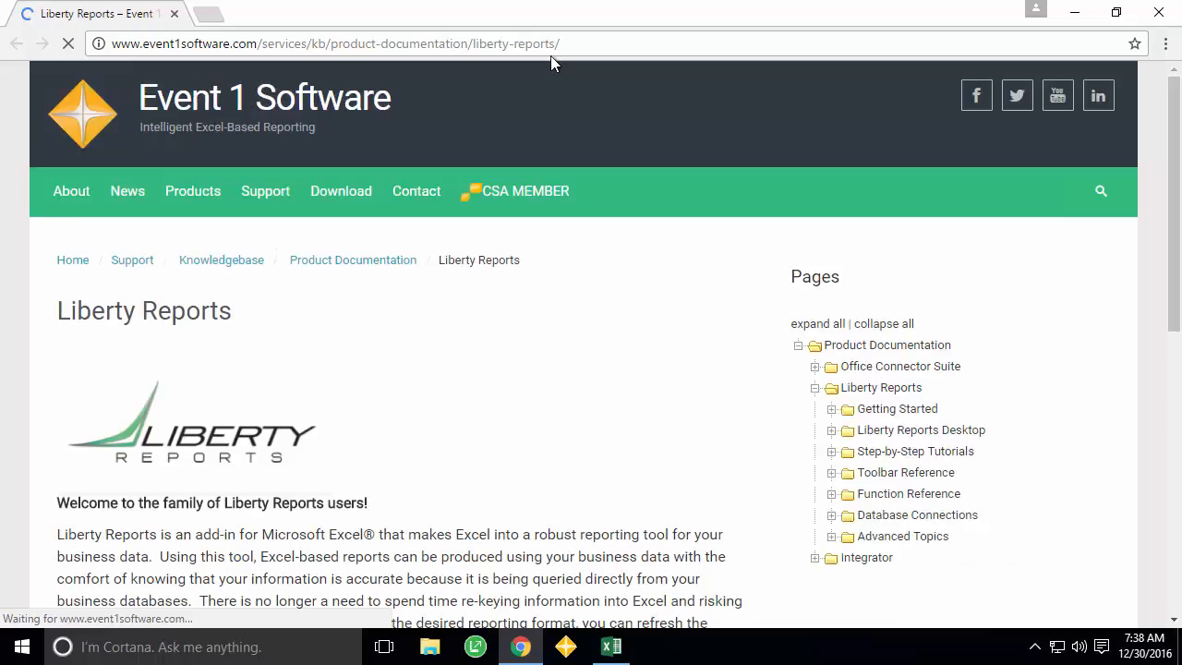
- Close the Liberty Reports documentation page in Chrome to return to Excel
left_click_drag(1175, 252, 1164, 231)
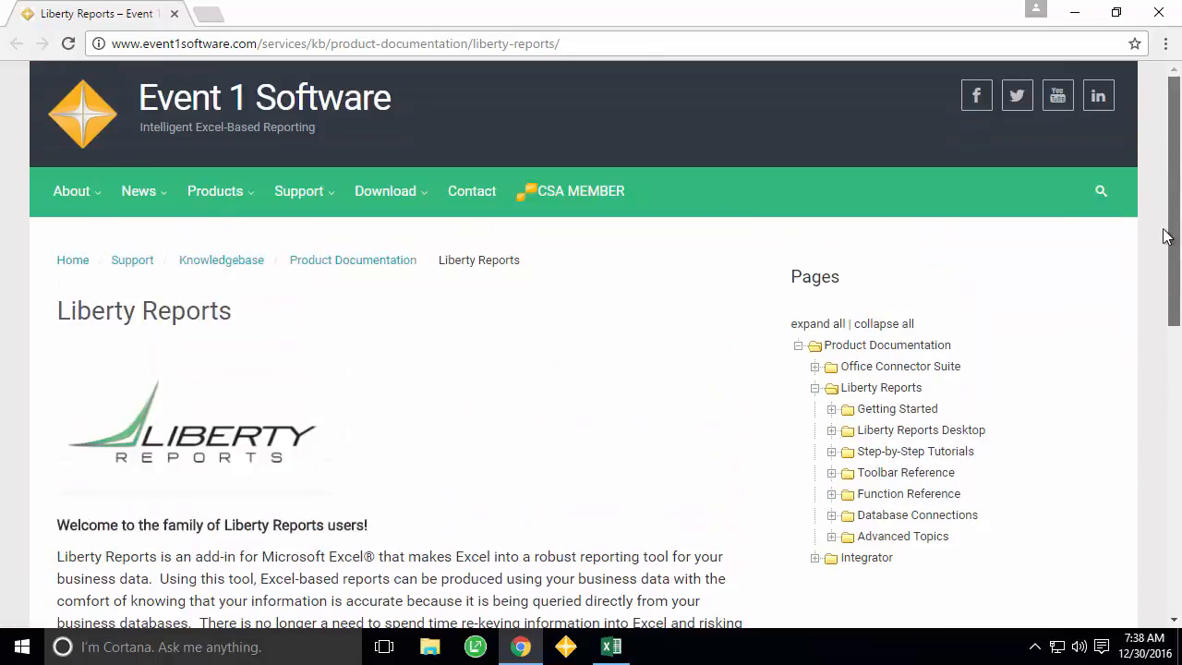
left_click(1159, 13)
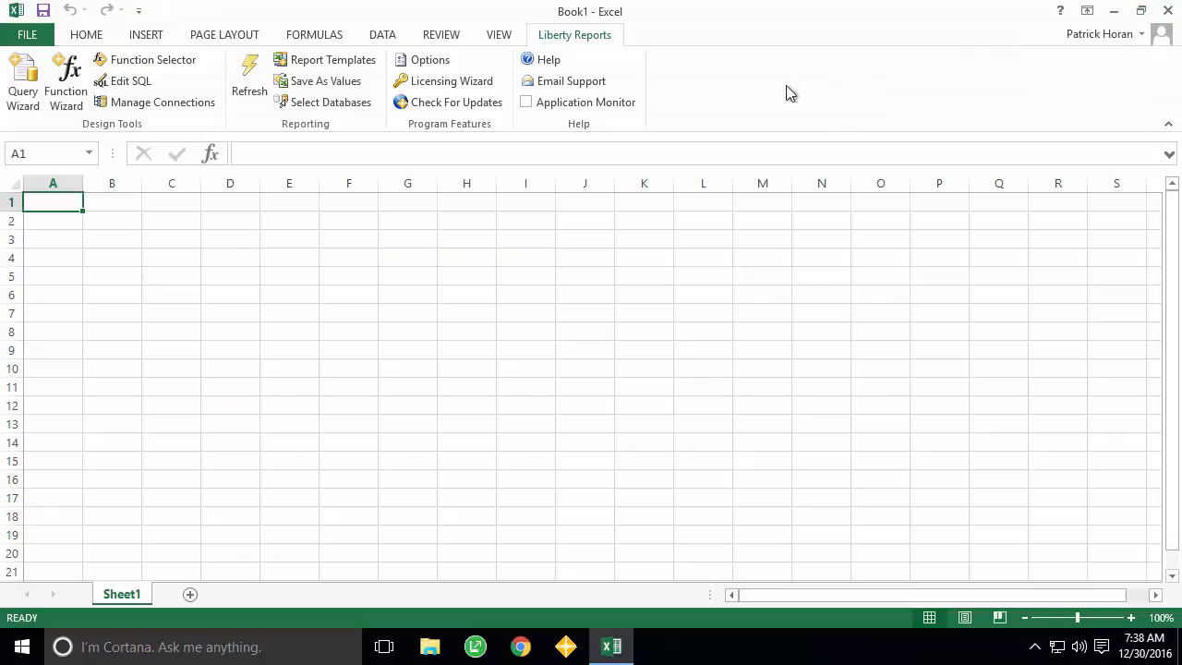
left_click(607, 110)
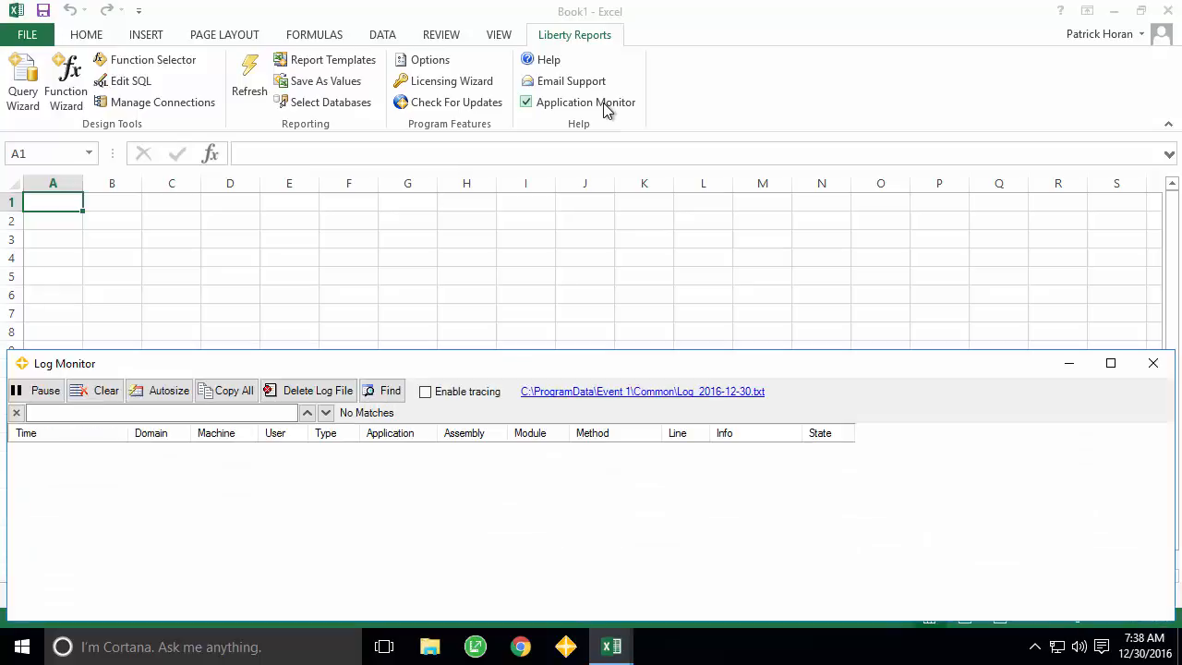
left_click(606, 110)
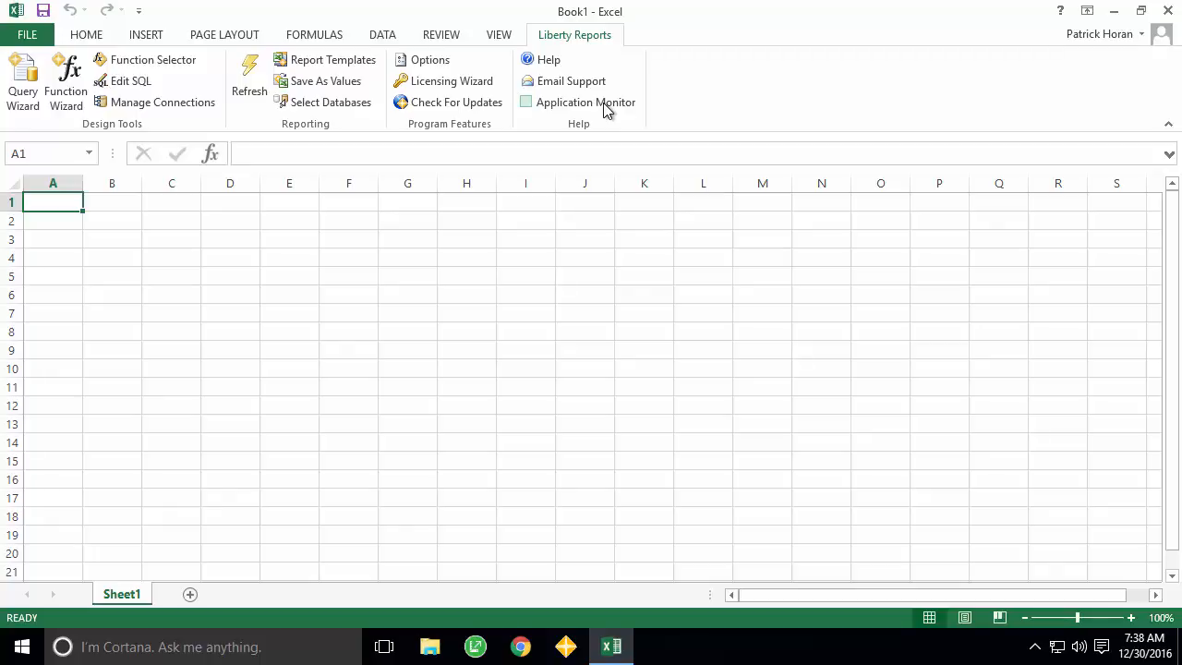
left_click(427, 63)
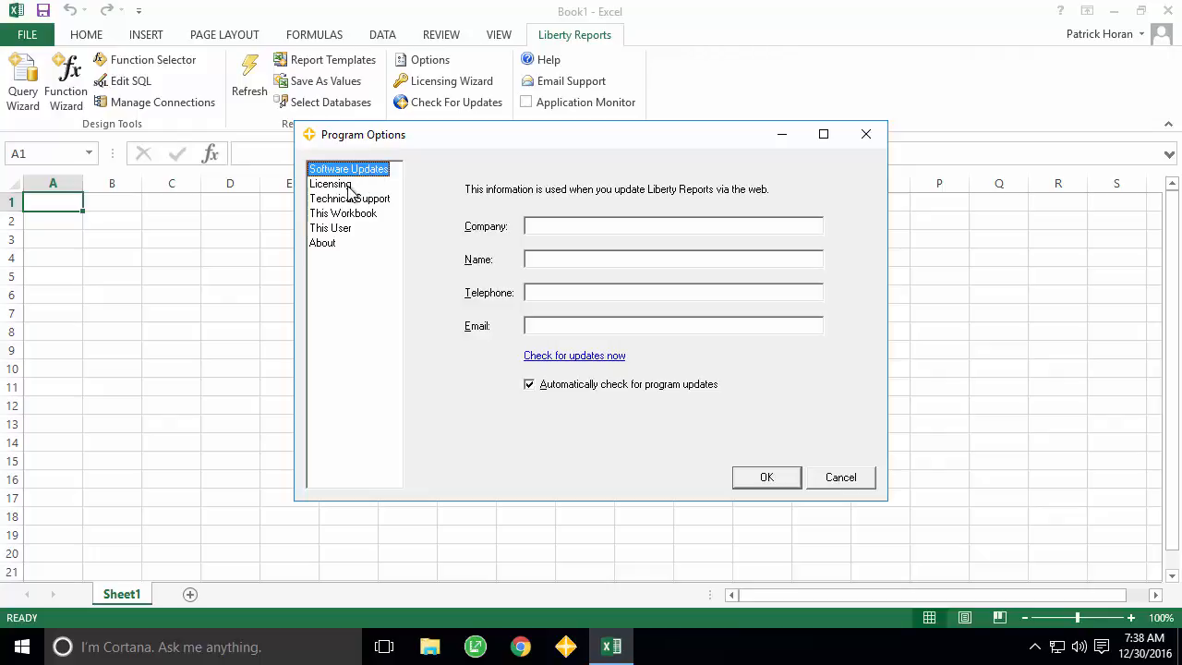
- Browse the Licensing, Technical Support, Workbook, User and About option pages, cancel, then open Report Templates
left_click(349, 189)
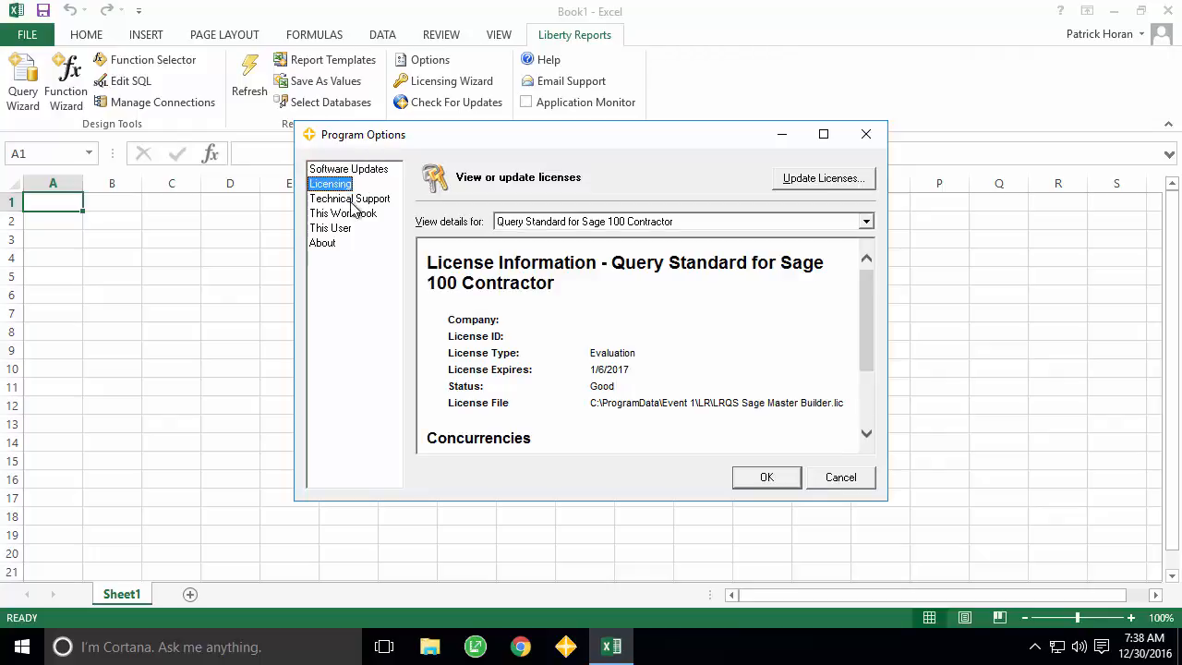
left_click(353, 201)
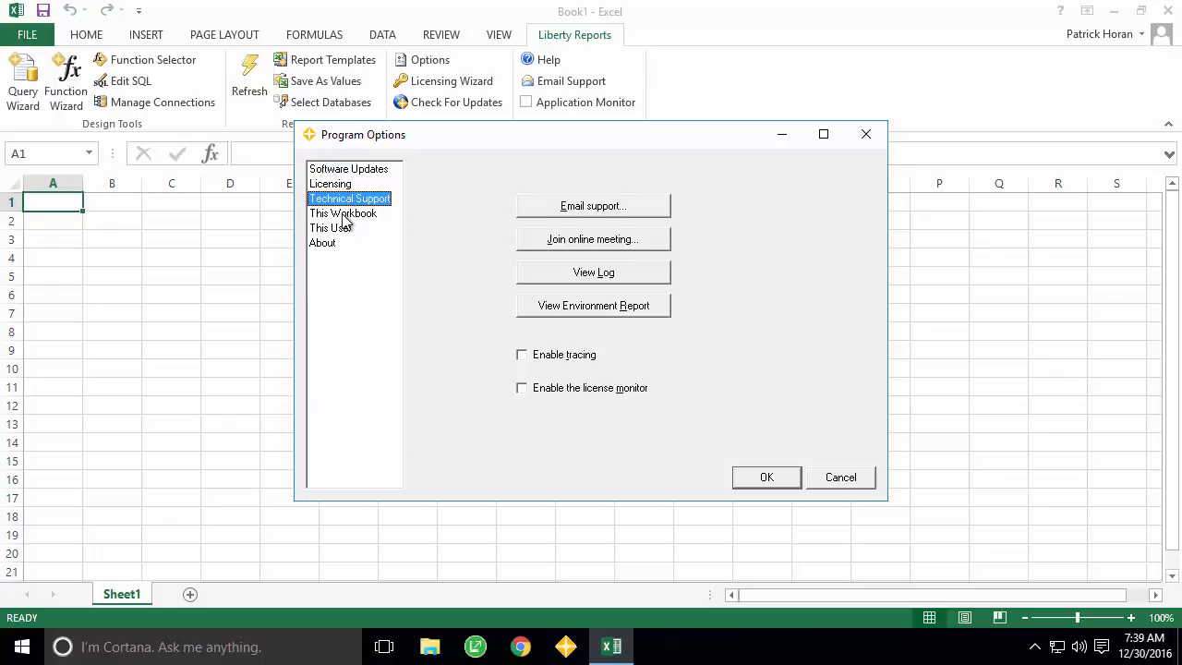
left_click(344, 218)
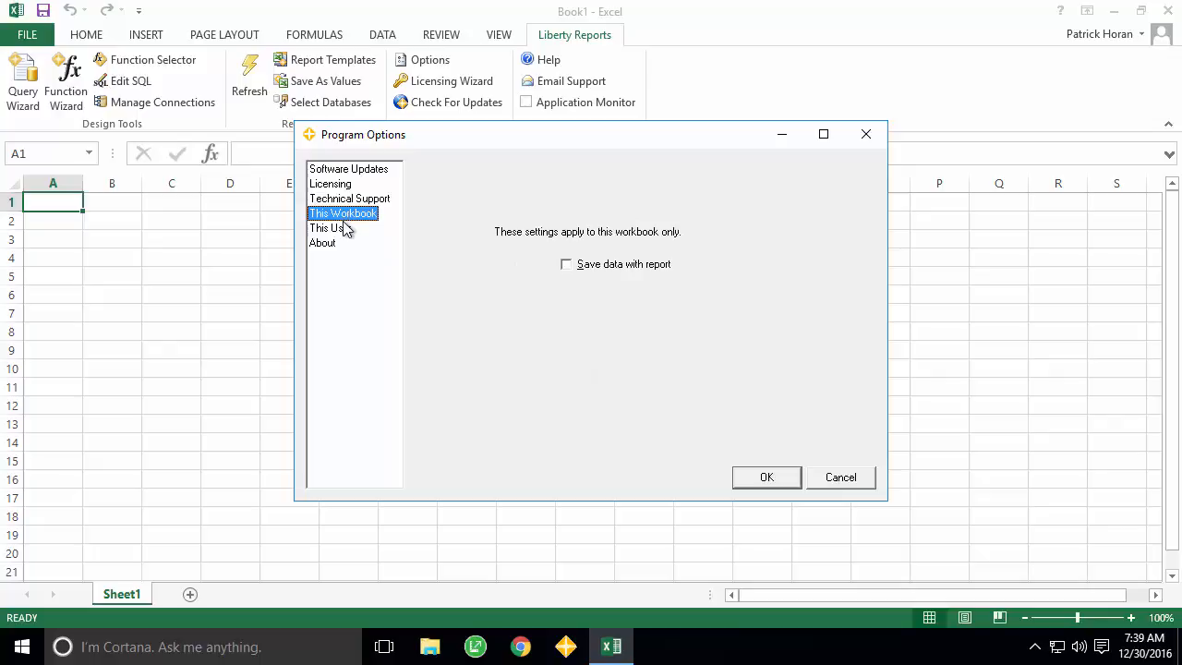
left_click(334, 229)
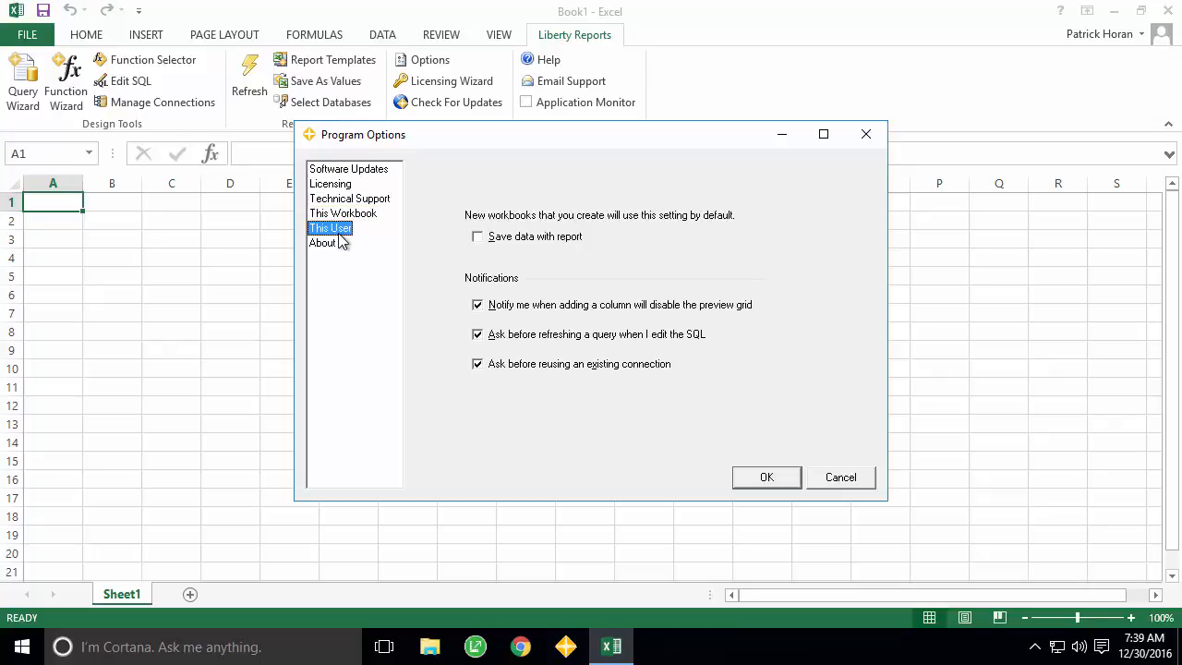
left_click(331, 245)
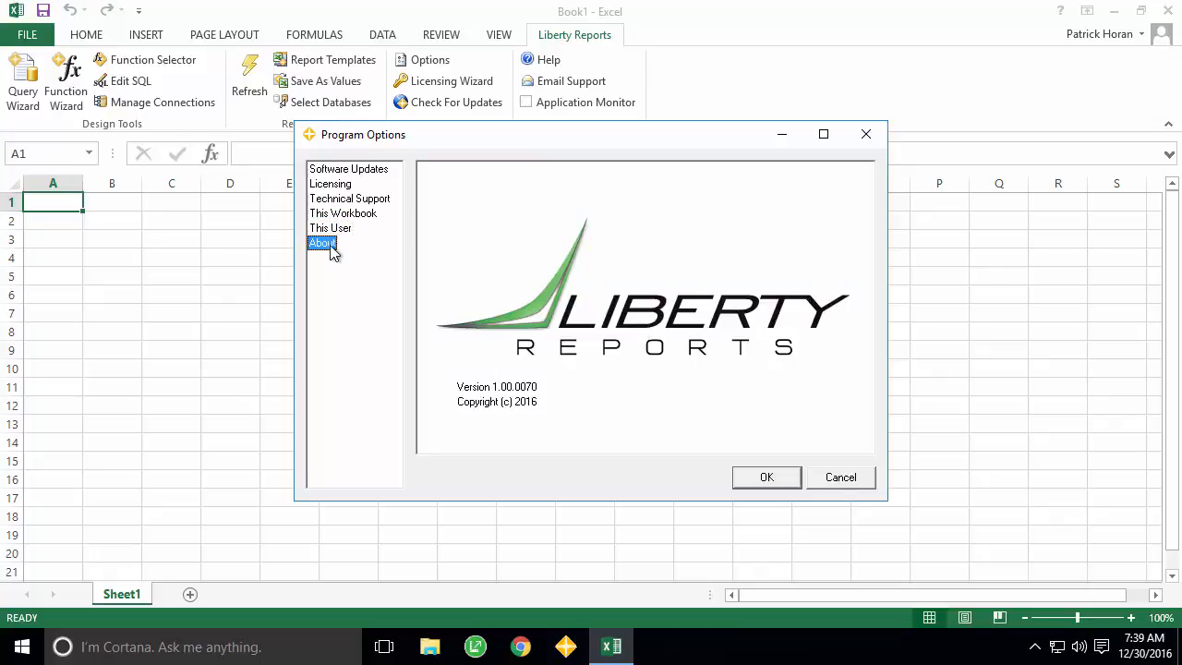
left_click(842, 479)
left_click(347, 67)
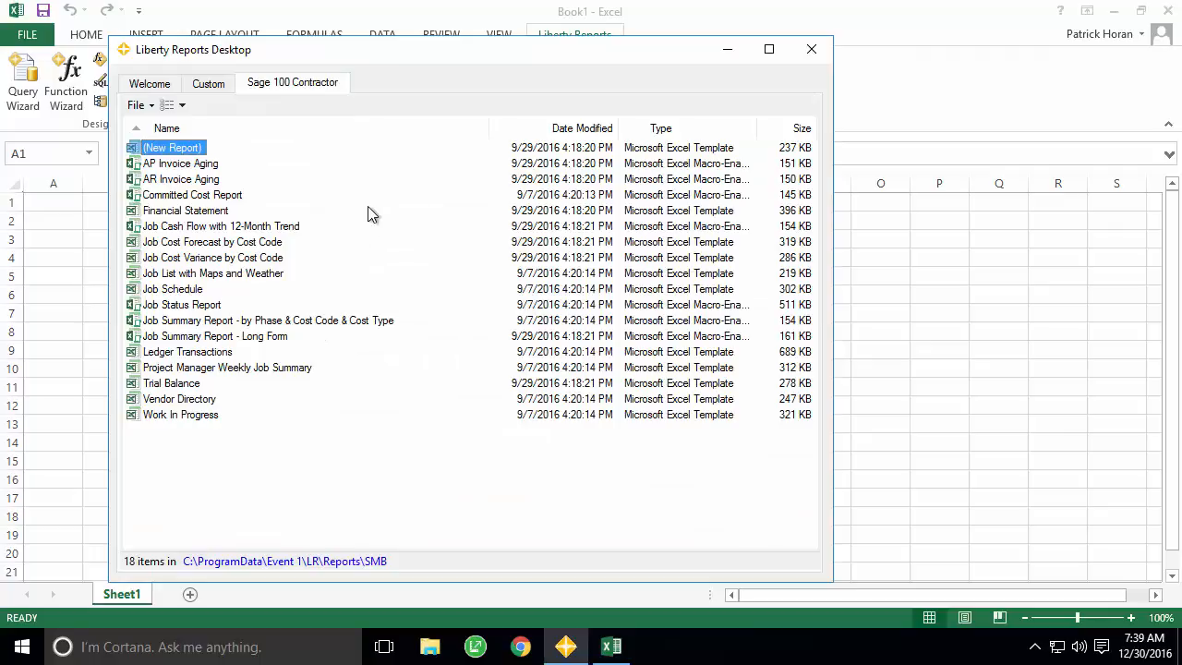
- Close Liberty Reports Desktop and open Manage Connections, which lists no databases yet
left_click(812, 52)
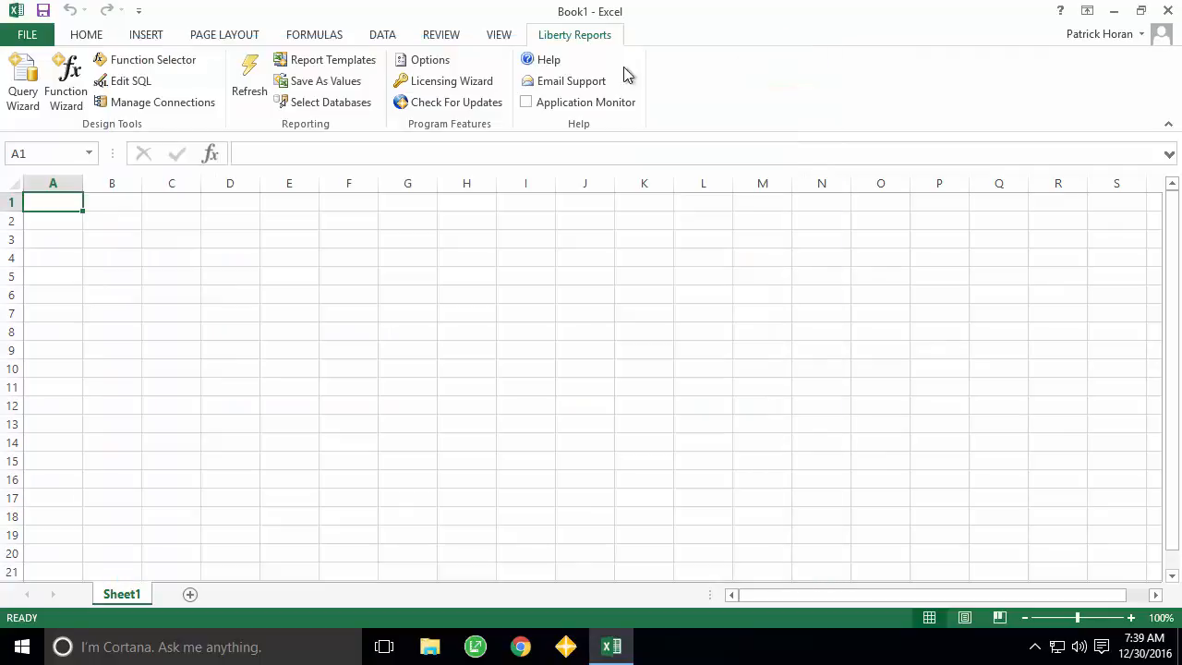
left_click(157, 103)
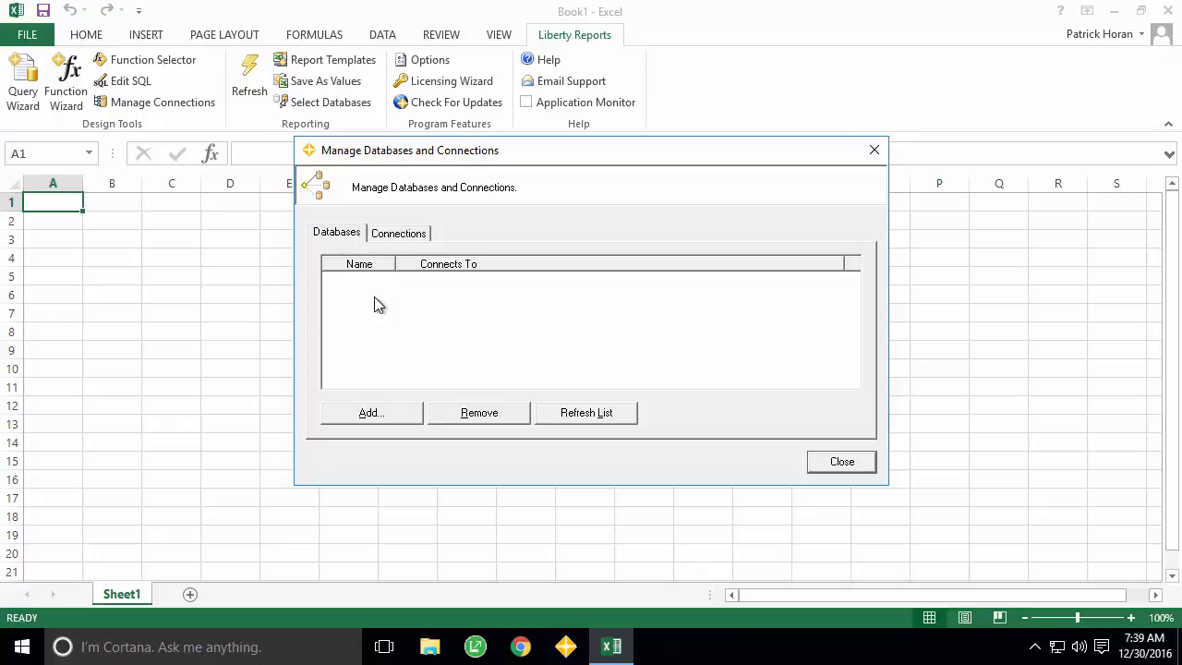
- Add a Sage 100 Contractor 2016 database on EVENT1SQL\SAGE100CONT with a SQL Server login and password
left_click(374, 416)
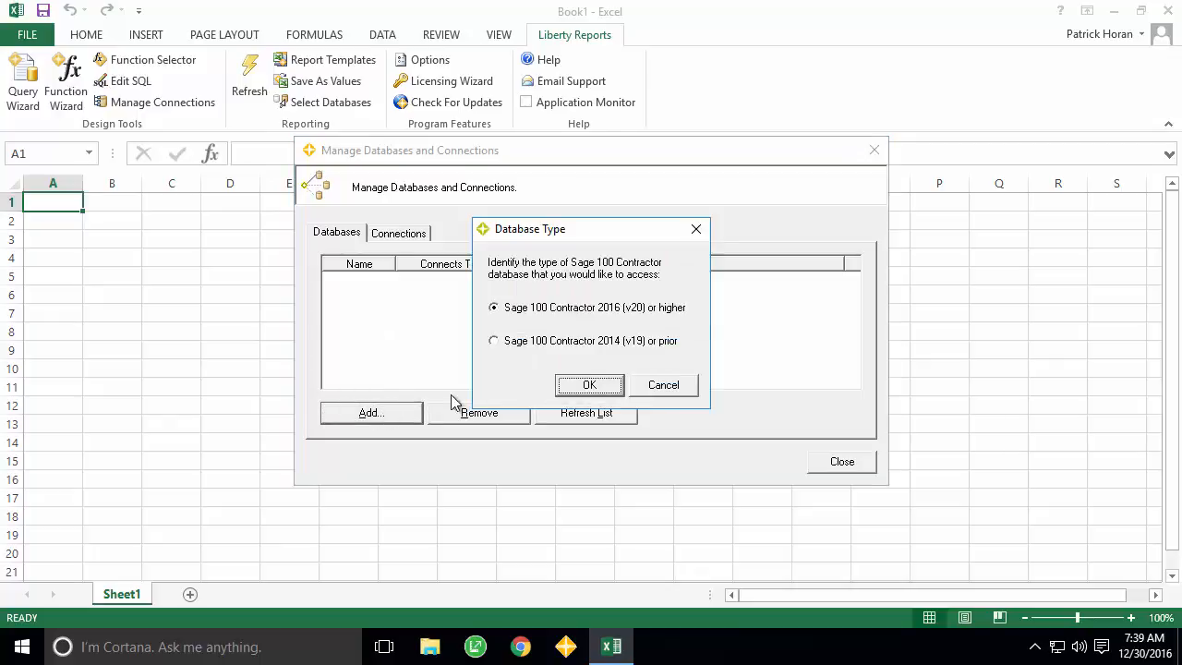
left_click(591, 385)
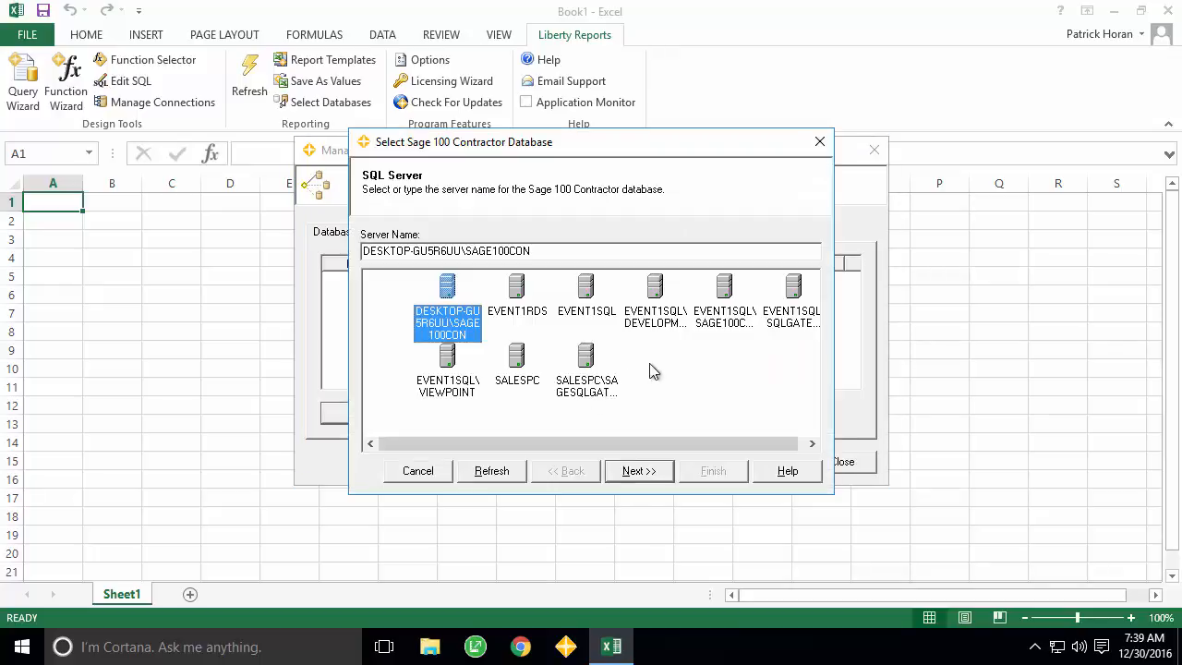
left_click(732, 320)
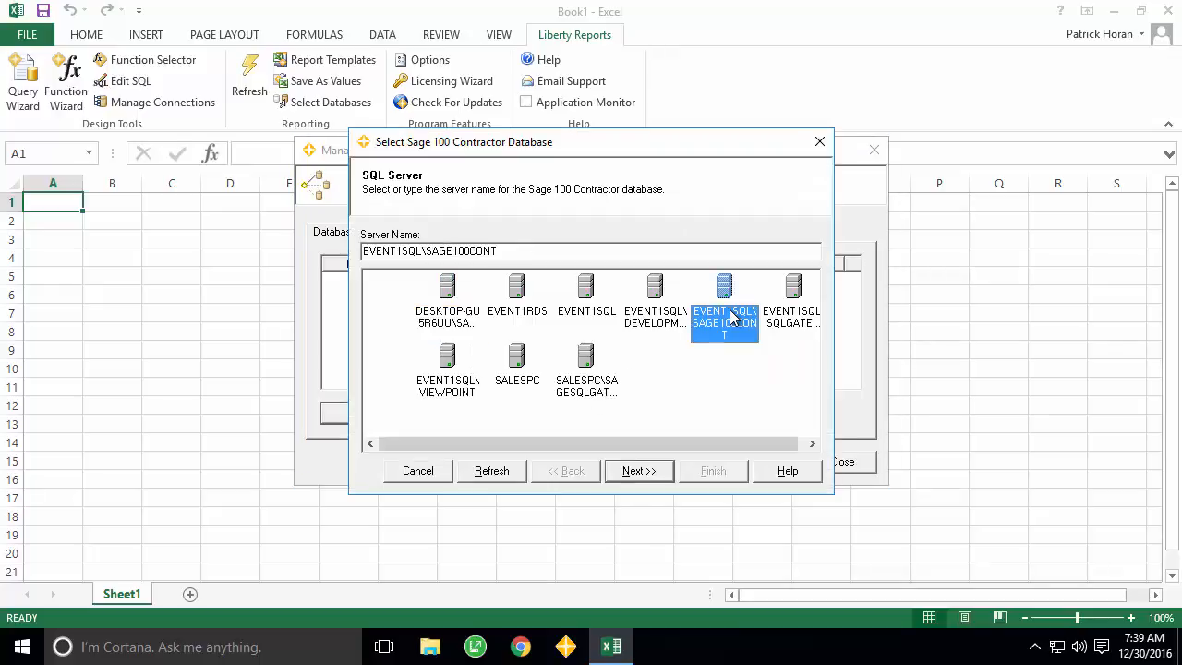
left_click(637, 471)
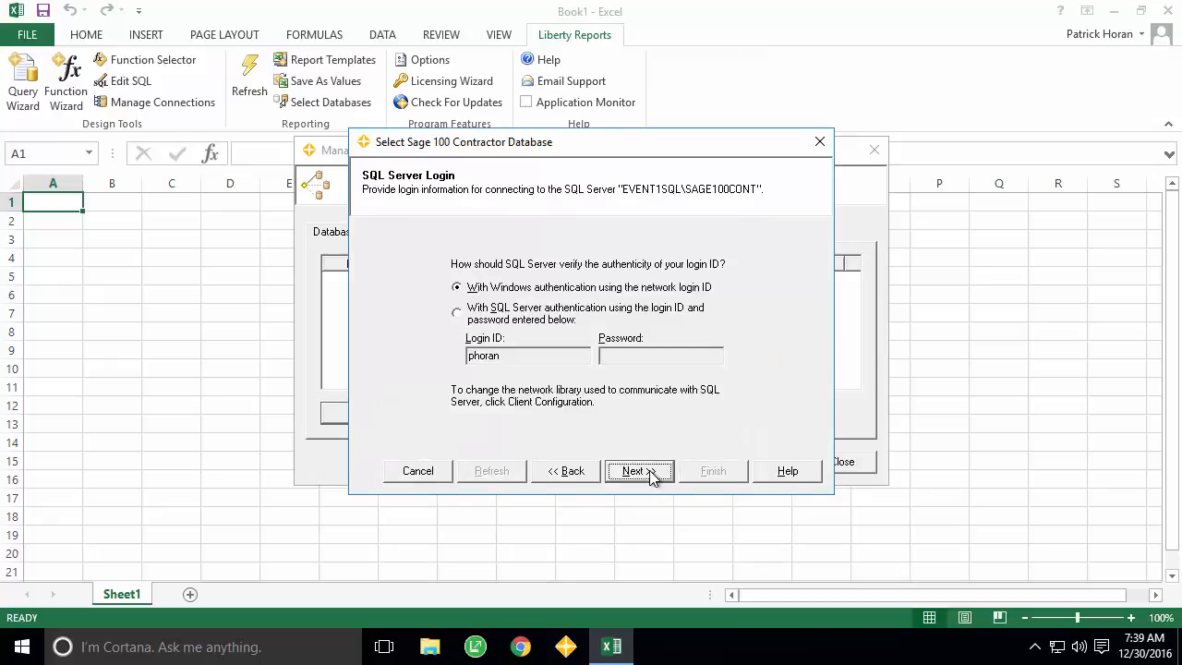
left_click(558, 310)
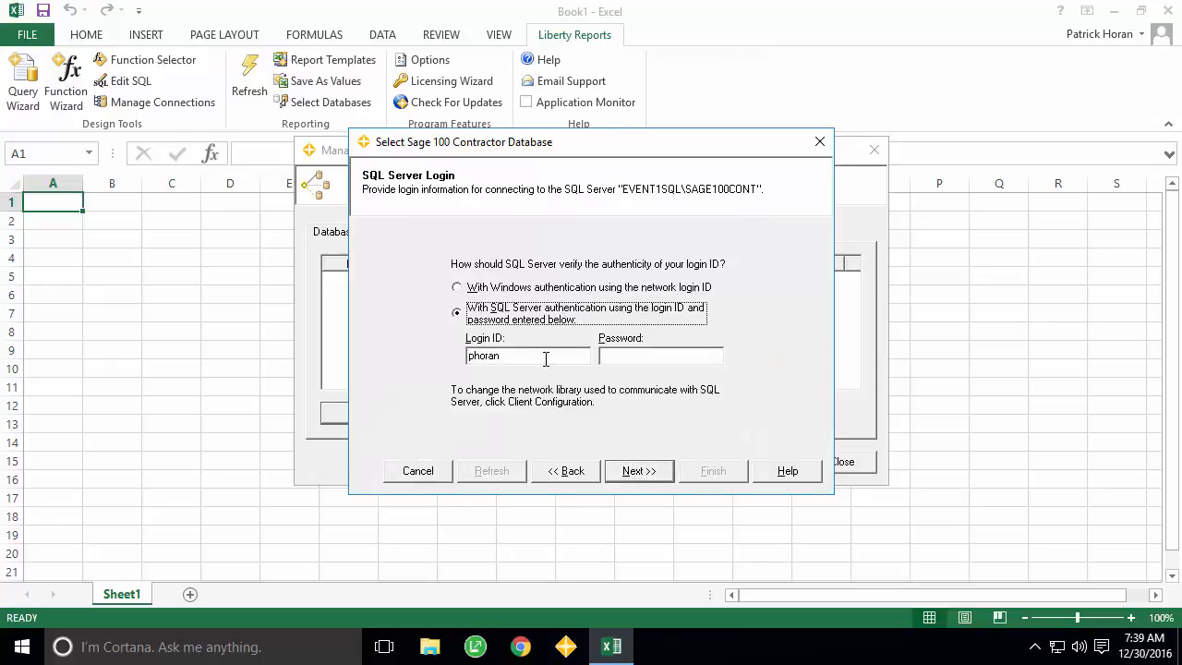
key("Tab")
key("Tab")
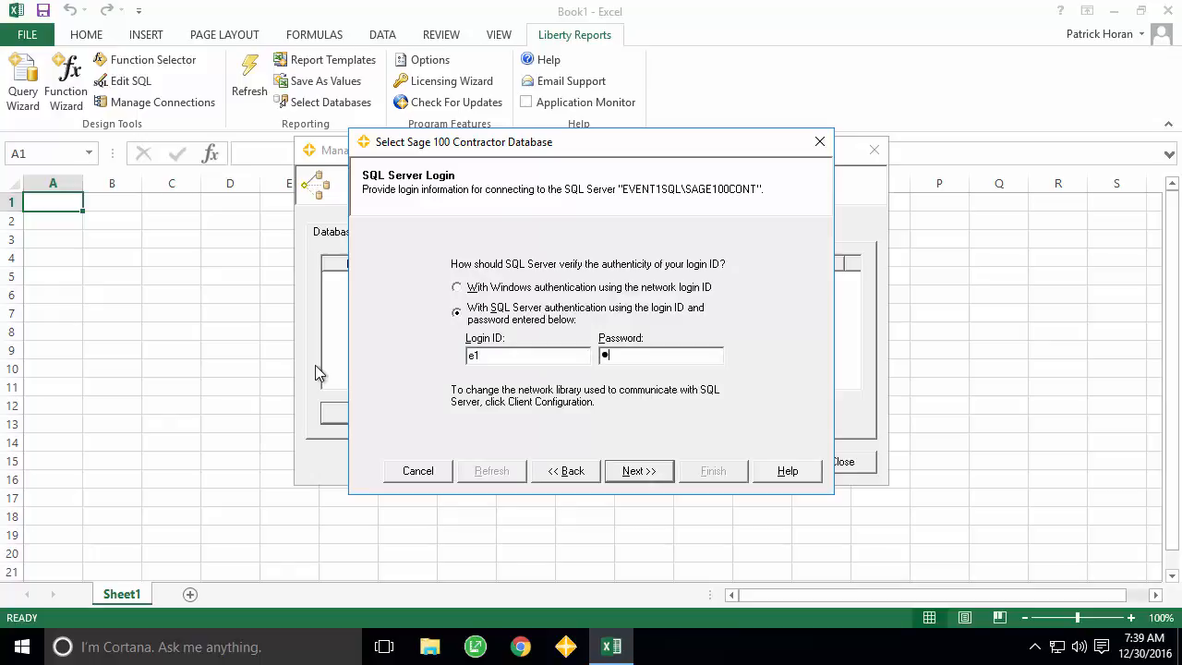
- Choose the Sample Company database, finish the entry and close the connections manager
left_click(640, 472)
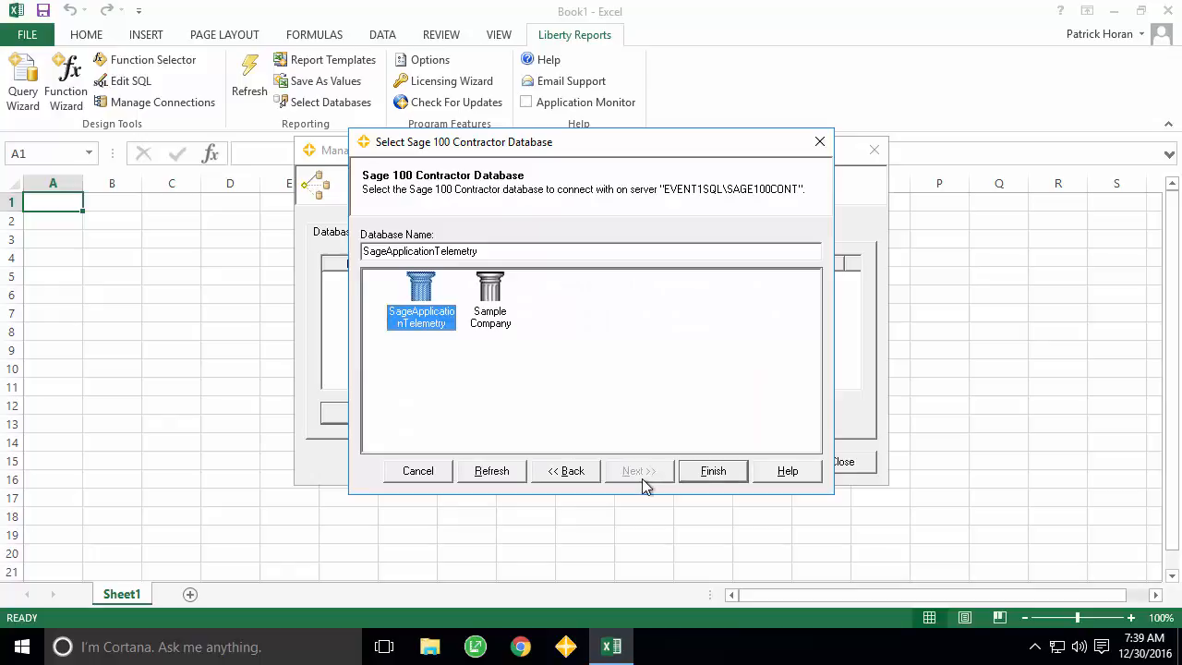
left_click(489, 318)
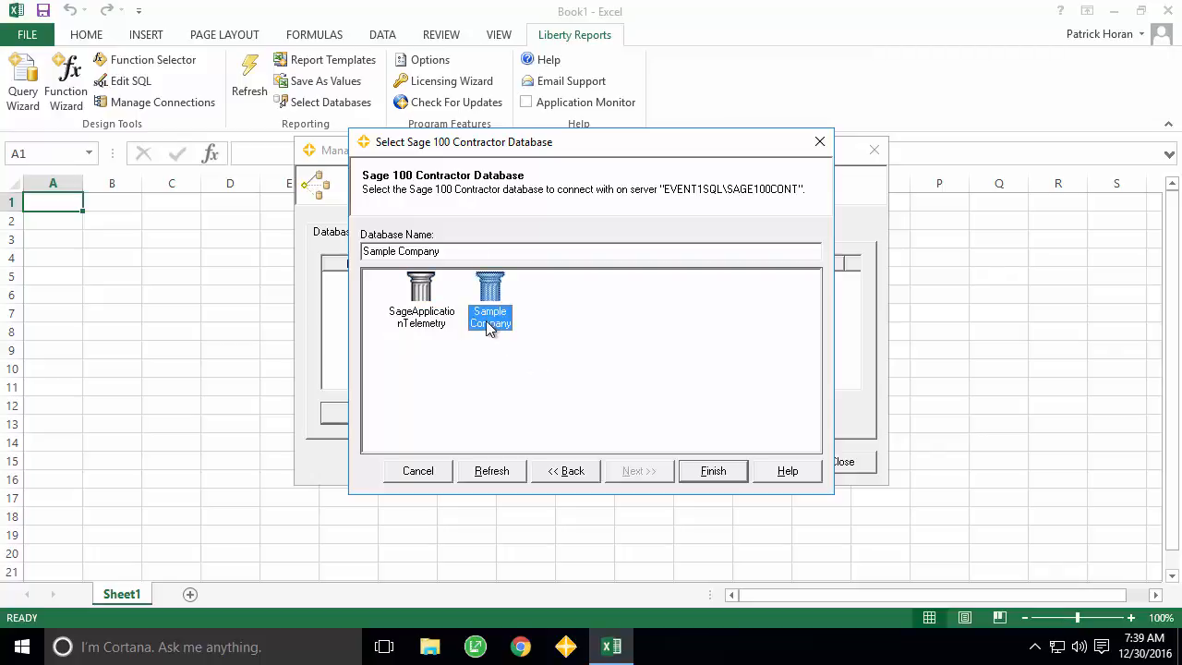
left_click(717, 474)
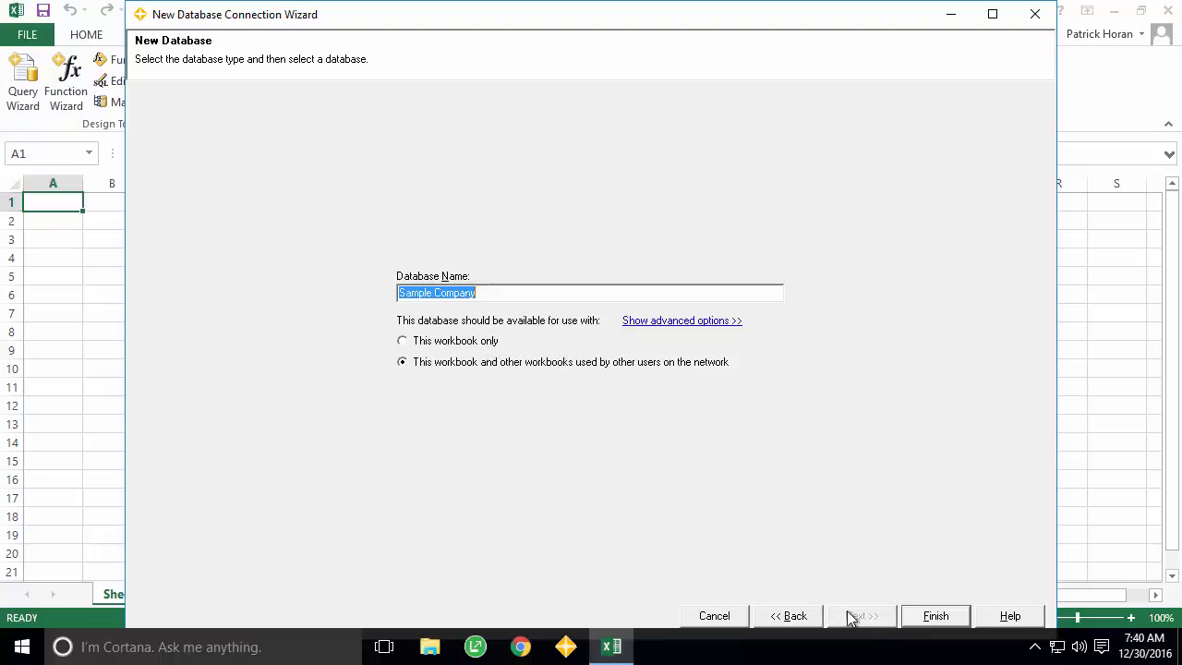
left_click(934, 615)
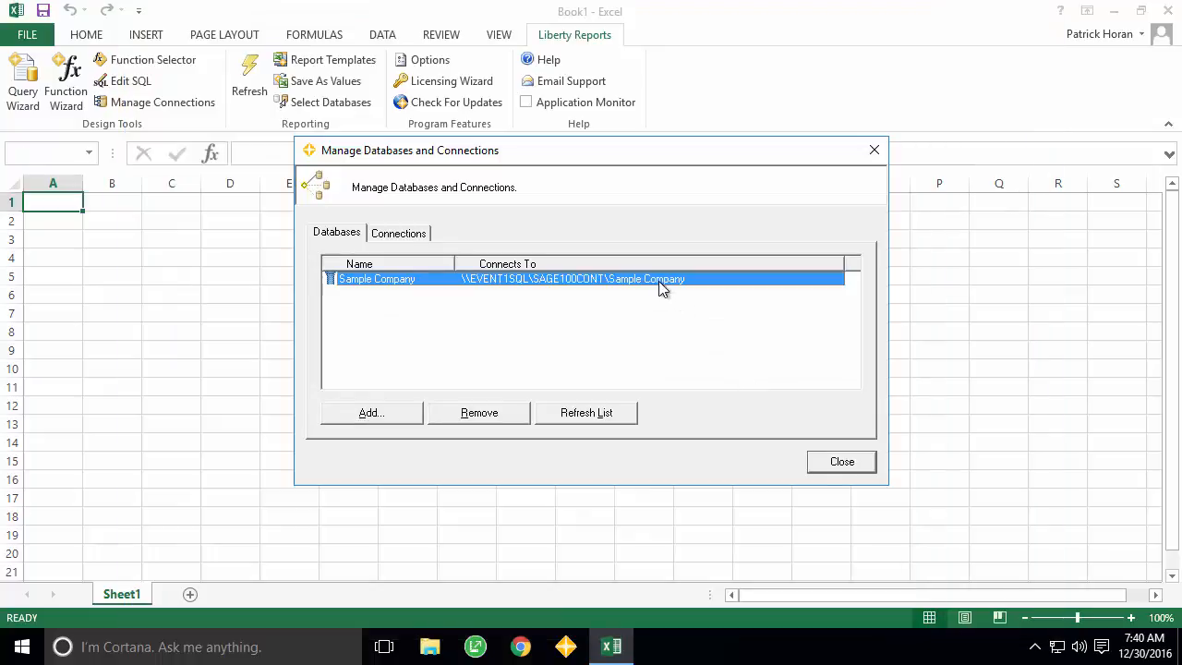
left_click(838, 464)
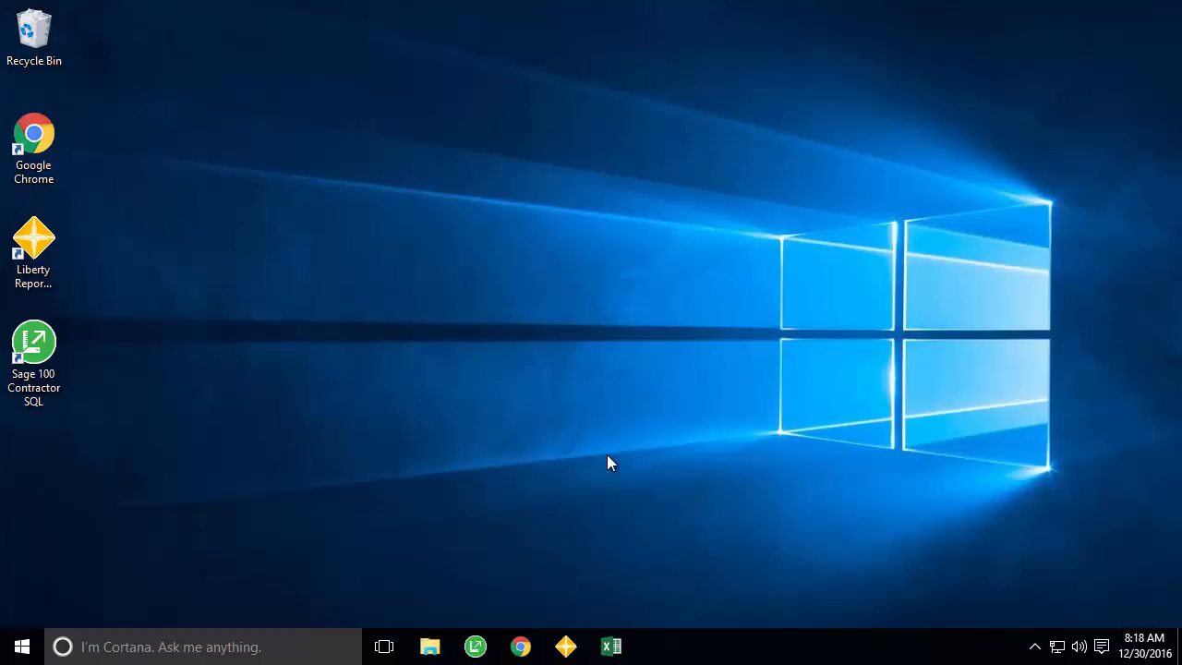
- Launch Sage 100 Contractor, open Sample Company and go to Administration's Security Groups
double_click(33, 360)
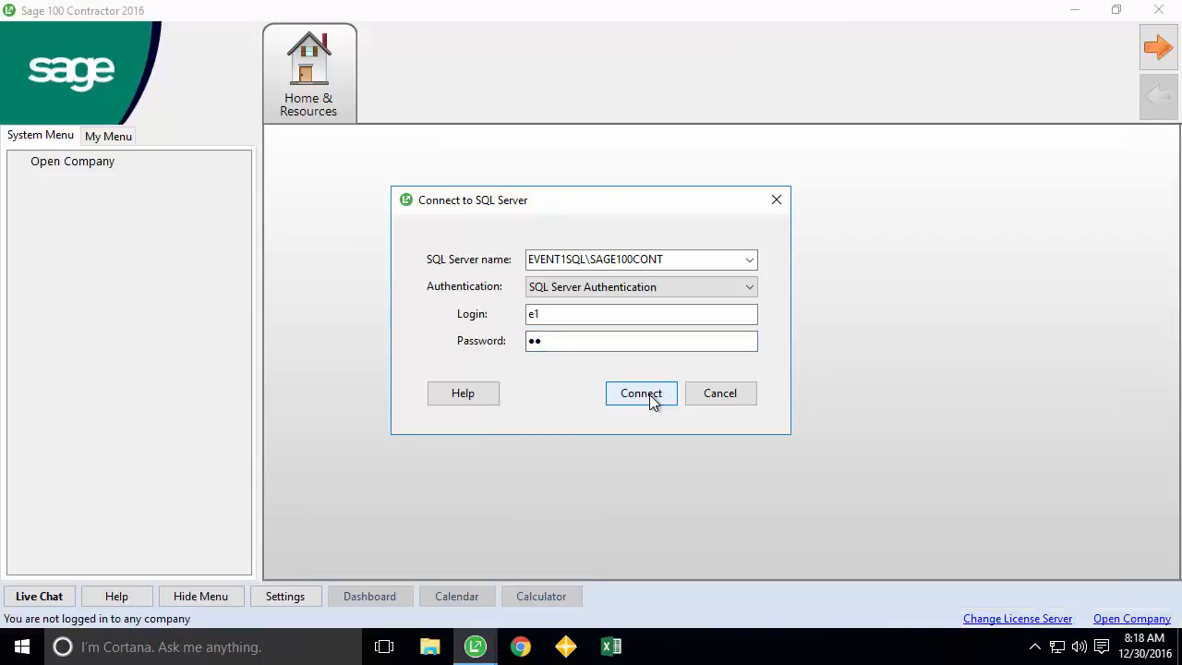
left_click(650, 394)
left_click(601, 455)
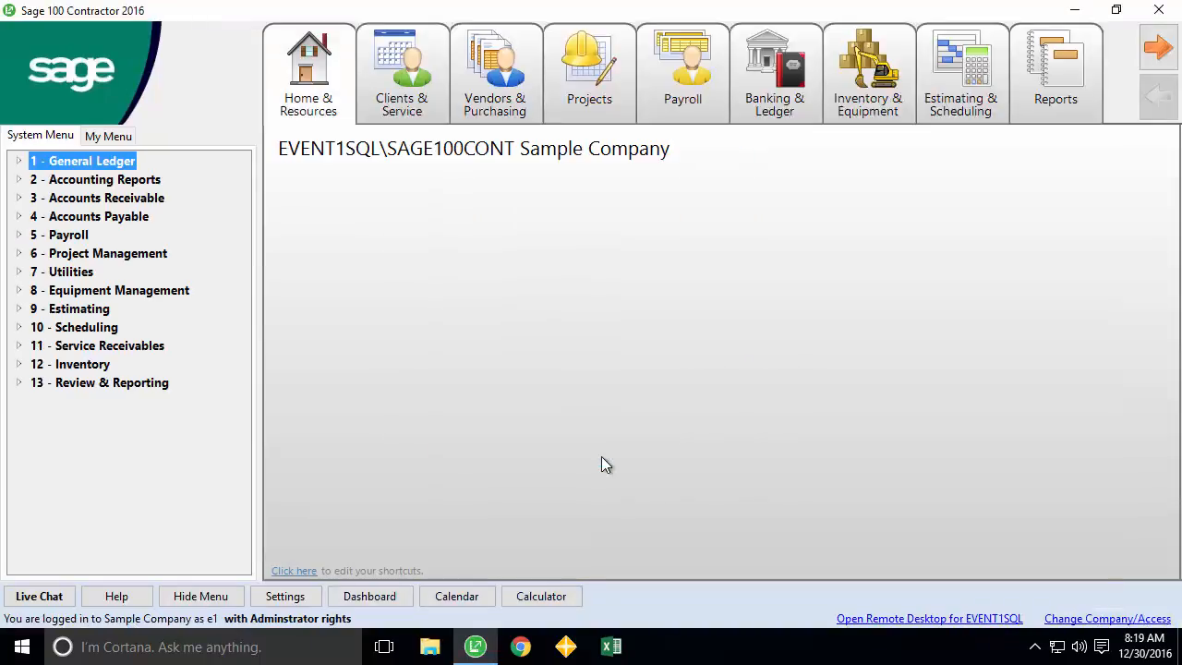
left_click(1158, 48)
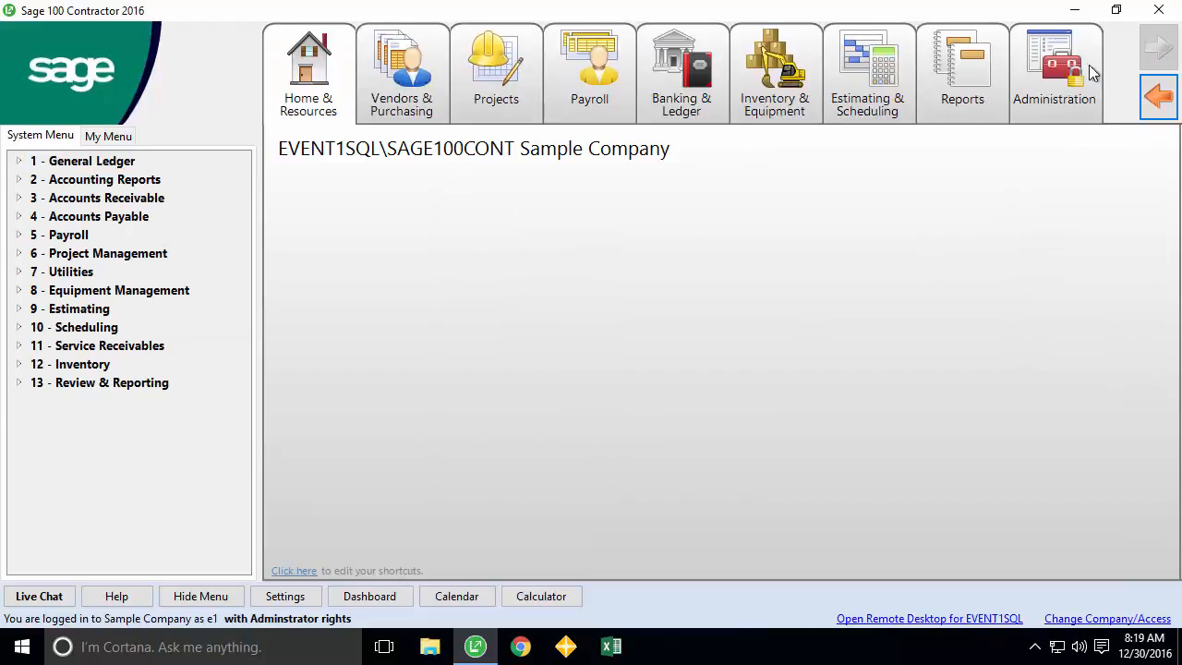
left_click(1081, 79)
left_click(386, 361)
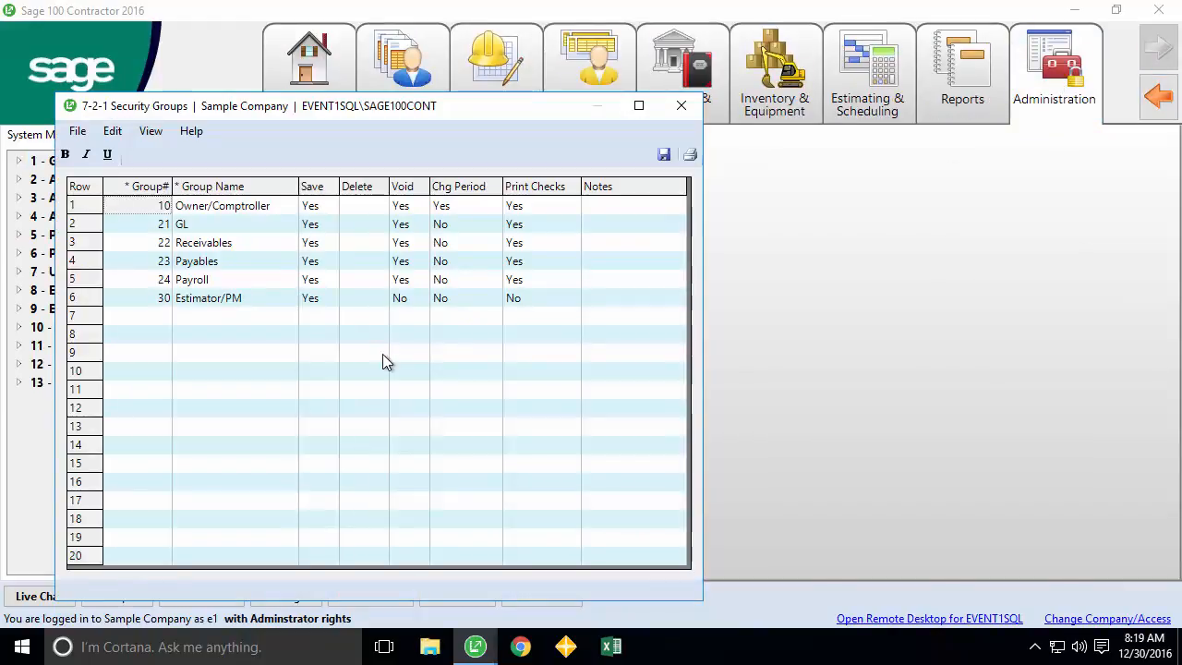
- Add security group 40 named API with Save set to Yes, then save and close
left_click(149, 316)
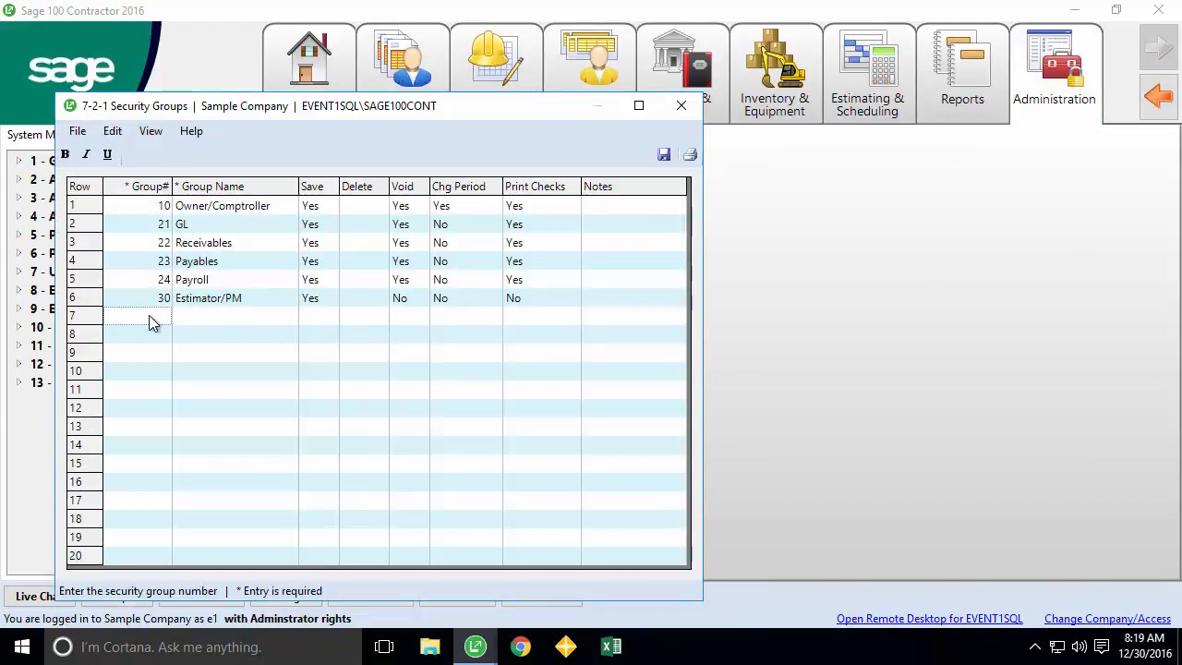
type("40")
key("Return")
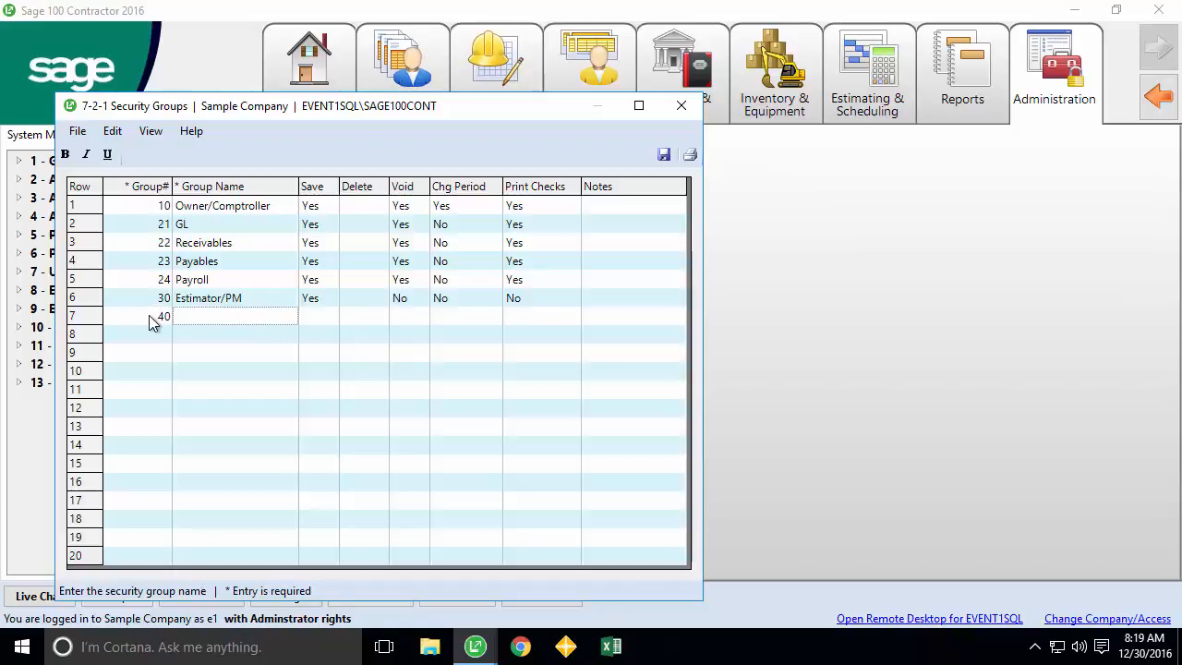
type("API")
left_click(306, 316)
type("Y")
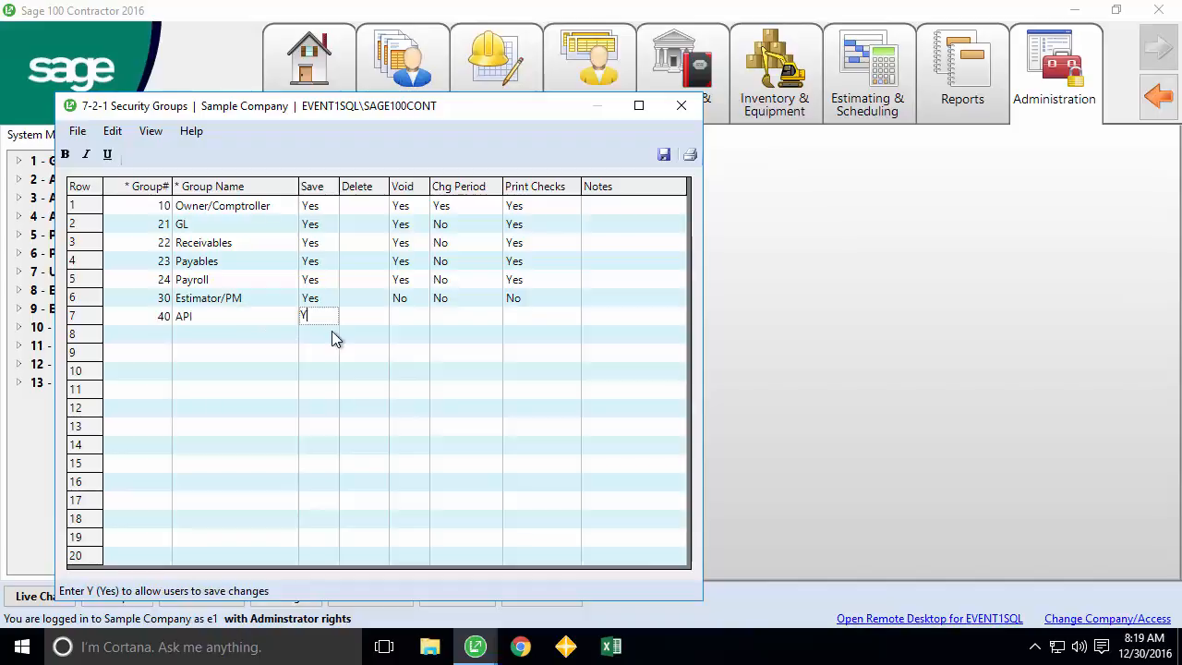
key("Return")
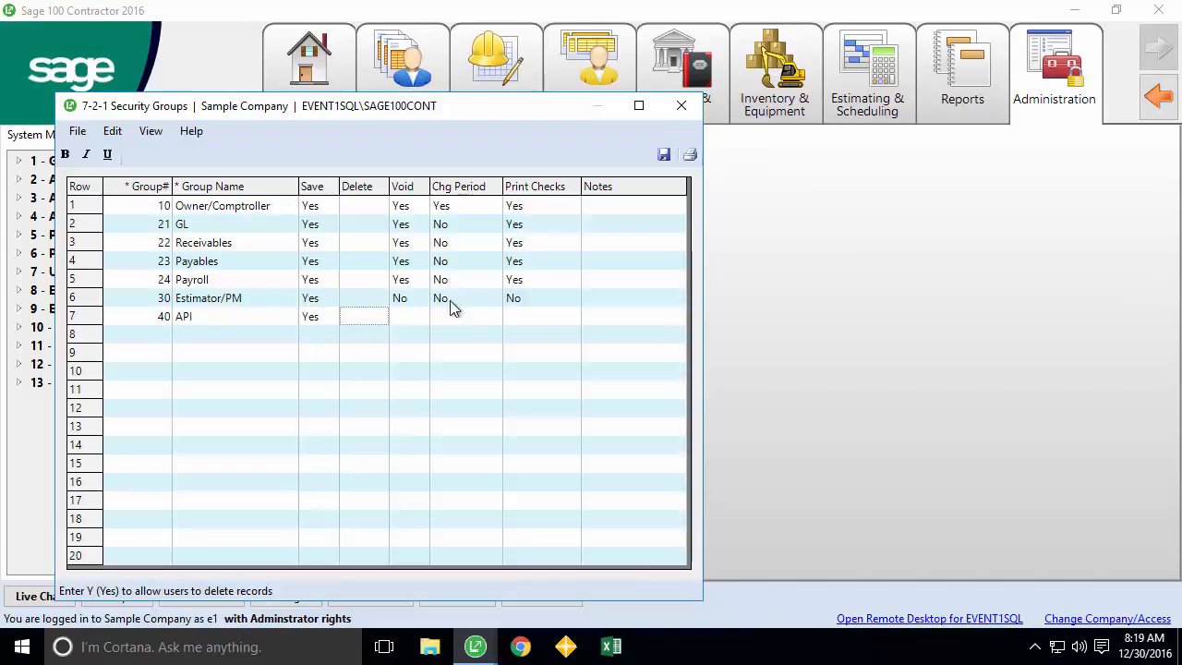
left_click(663, 157)
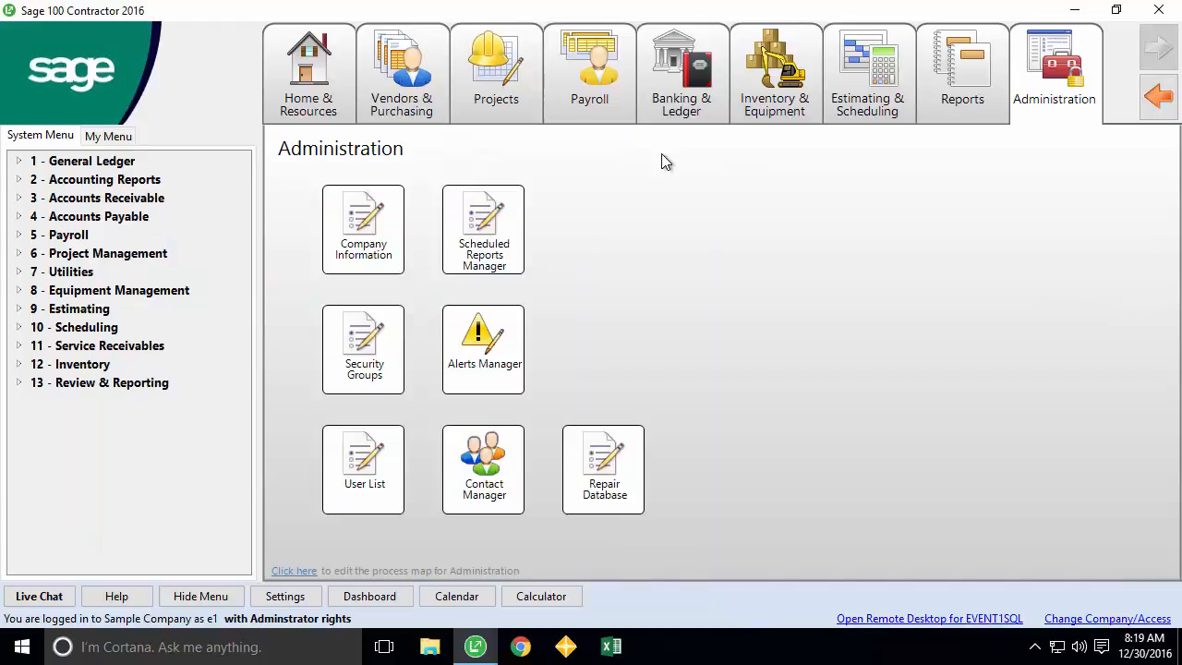
- In 7-2-2 User List, set Group 2 to 40 - API for the users in rows 3, 4 and 5
left_click(370, 457)
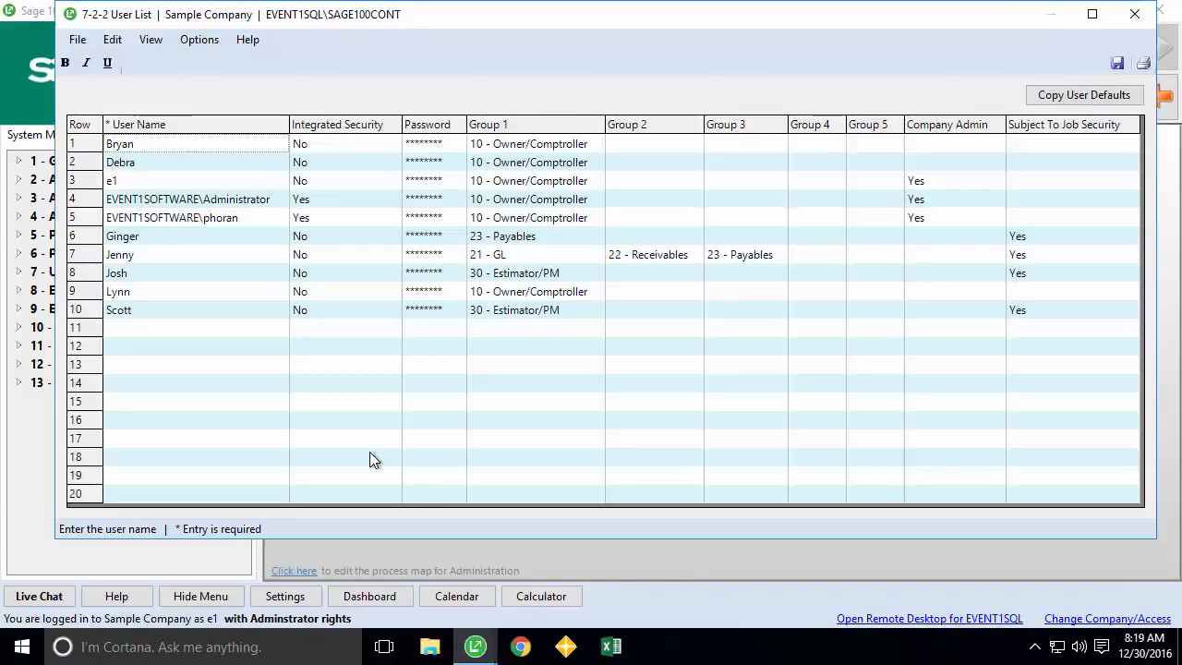
left_click(648, 185)
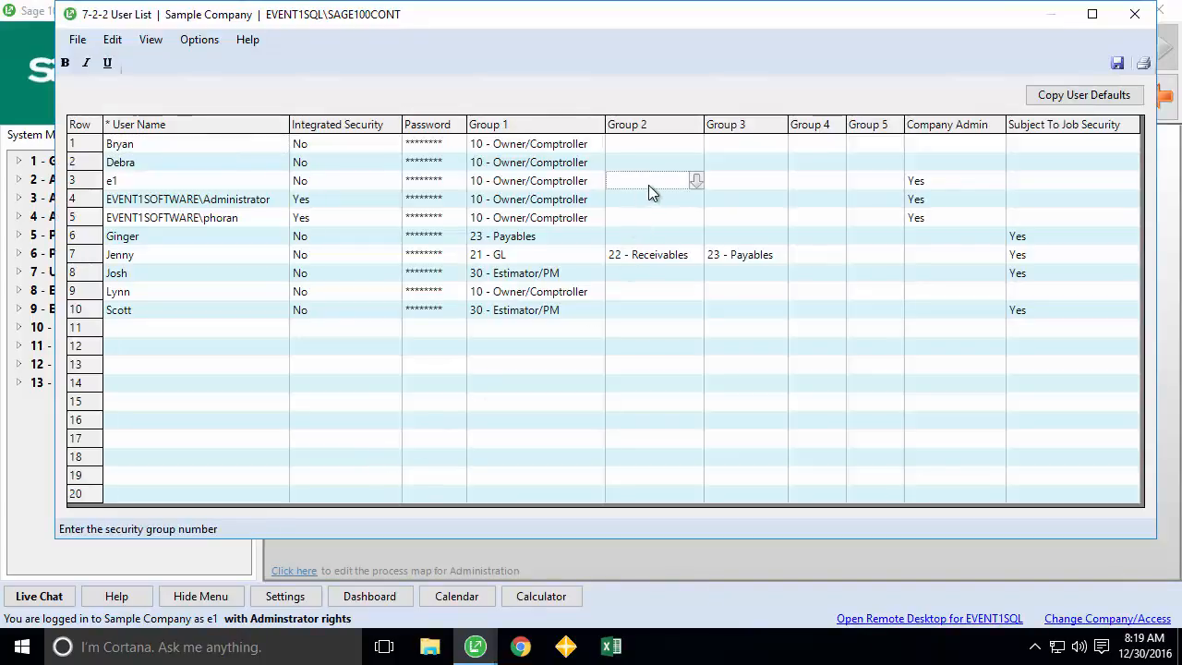
left_click(695, 180)
double_click(464, 275)
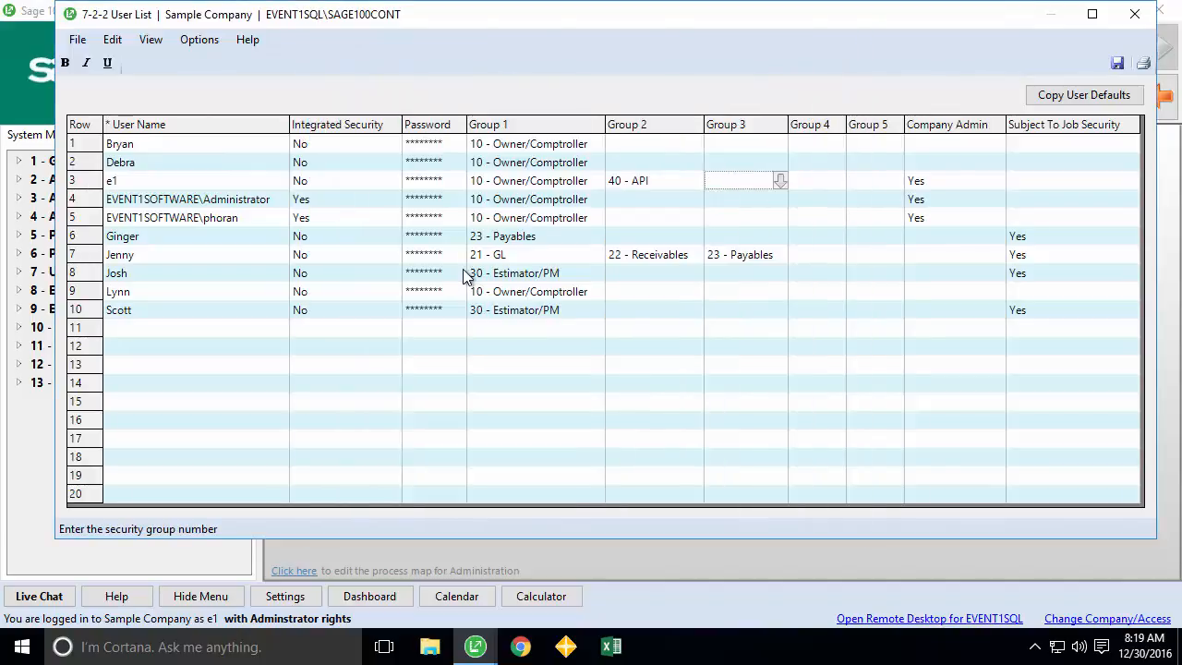
left_click(648, 199)
left_click(694, 200)
double_click(554, 279)
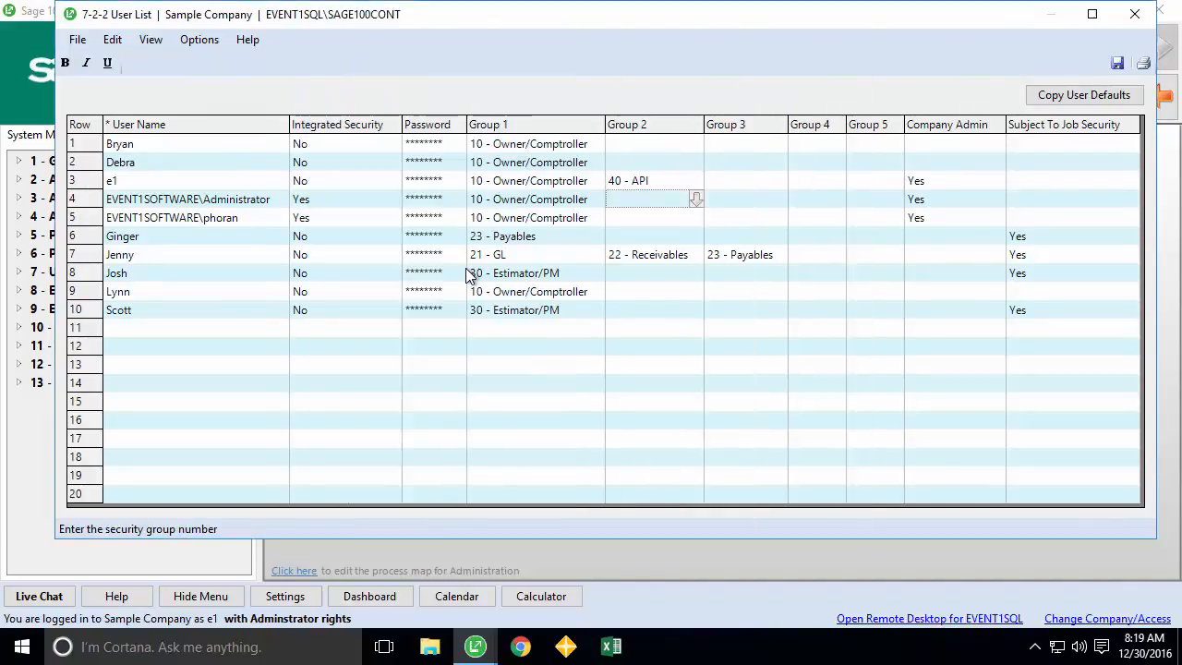
left_click(637, 219)
left_click(694, 220)
double_click(451, 279)
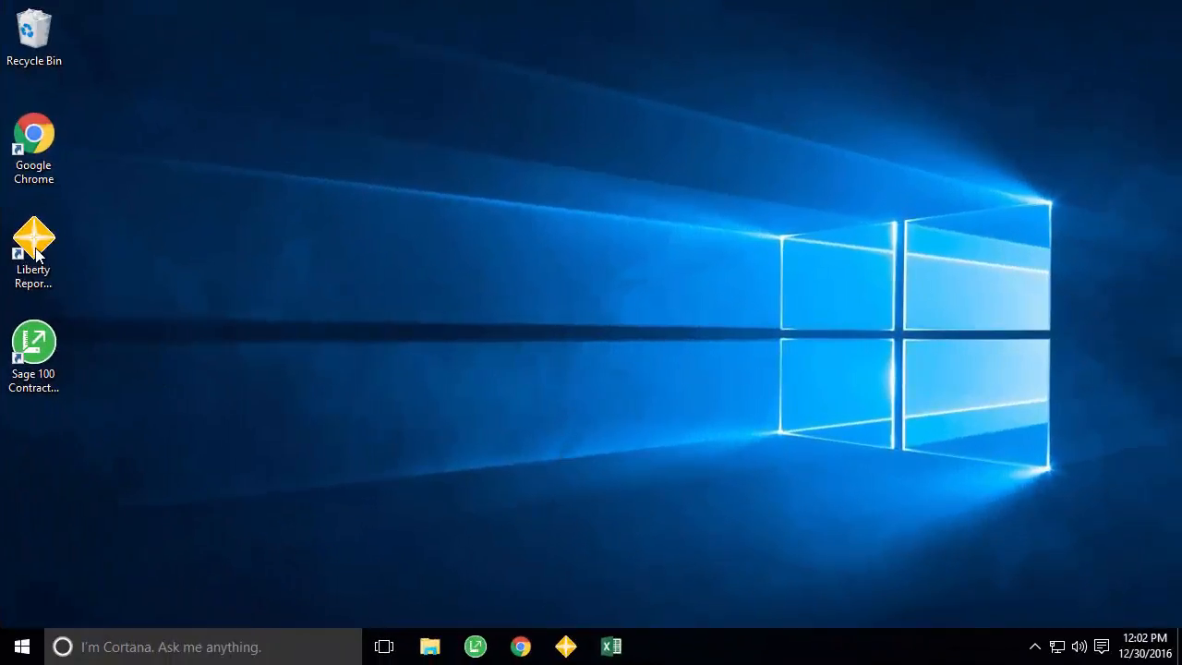
- Open the Trial Balance report against the Sample Company database, logging in with Windows authentication
left_click(36, 256)
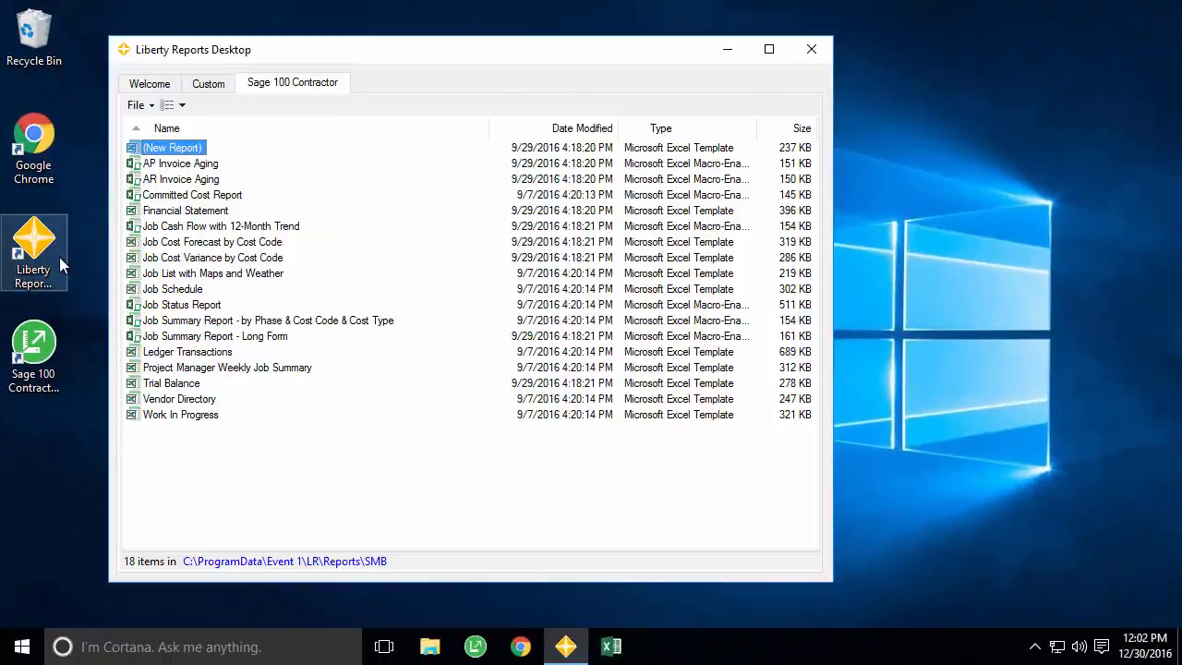
double_click(174, 384)
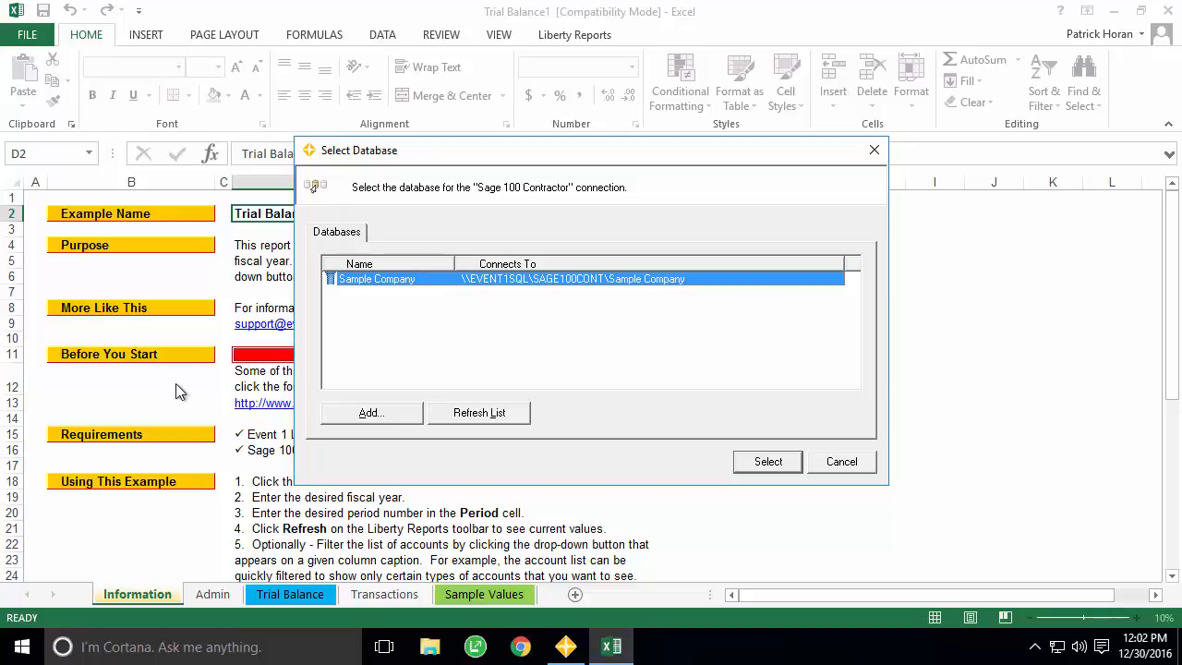
left_click(772, 462)
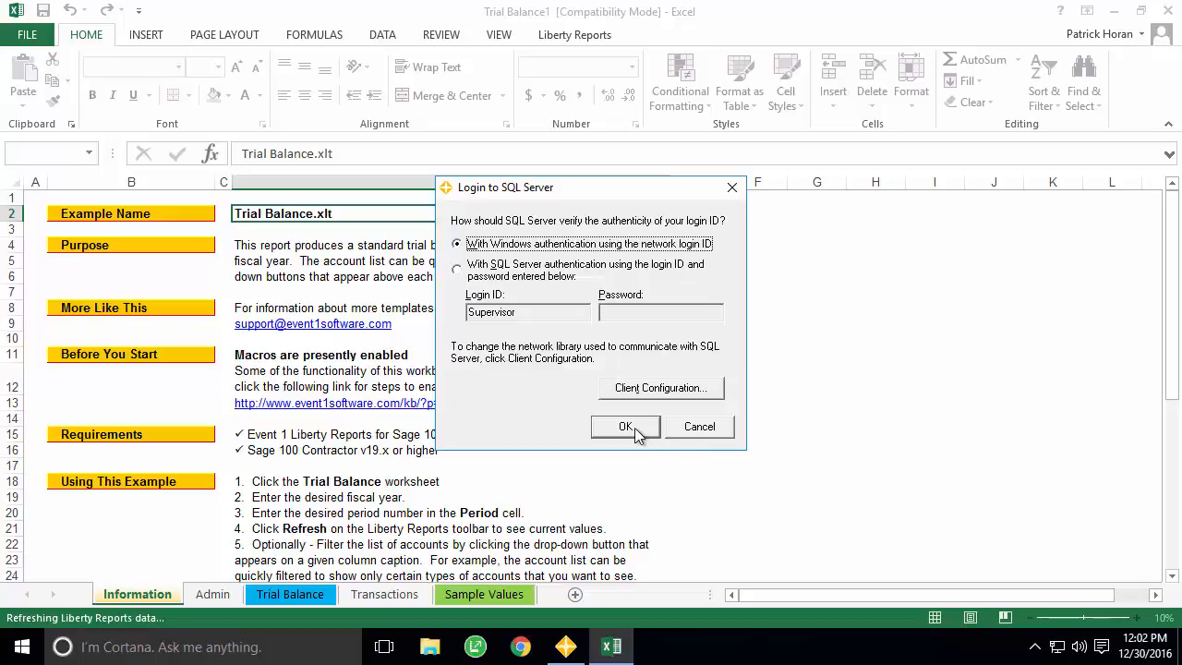
left_click(625, 426)
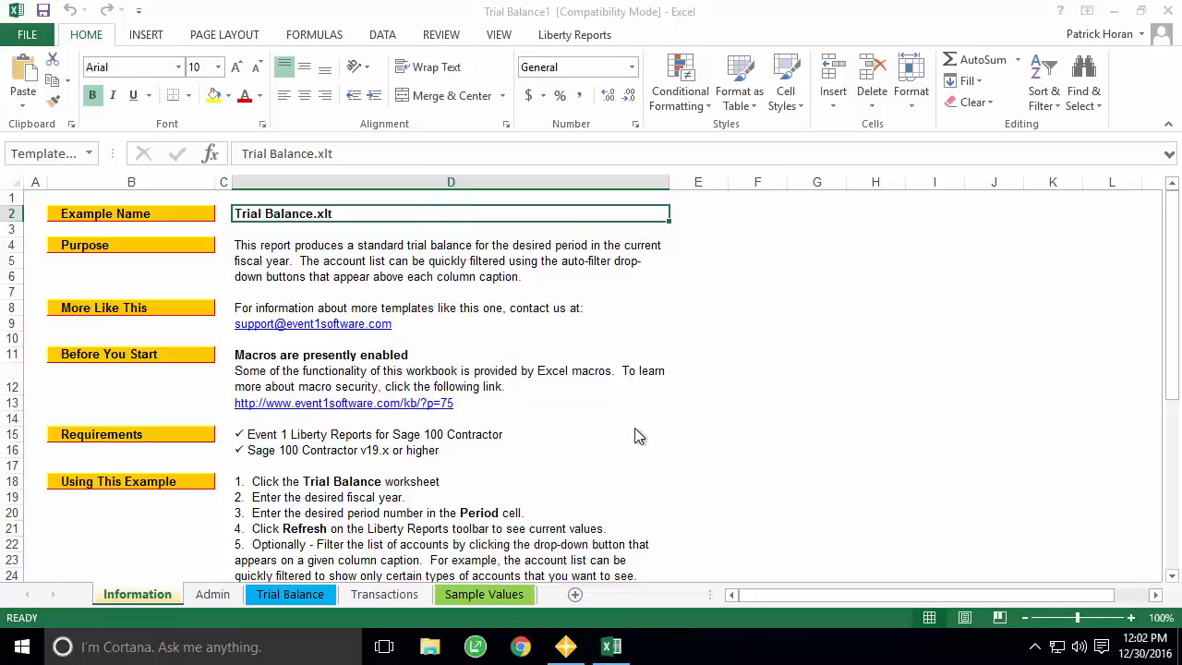
- Look through the Admin, Sample Values, Trial Balance, Transactions and Information sheets
left_click(166, 598)
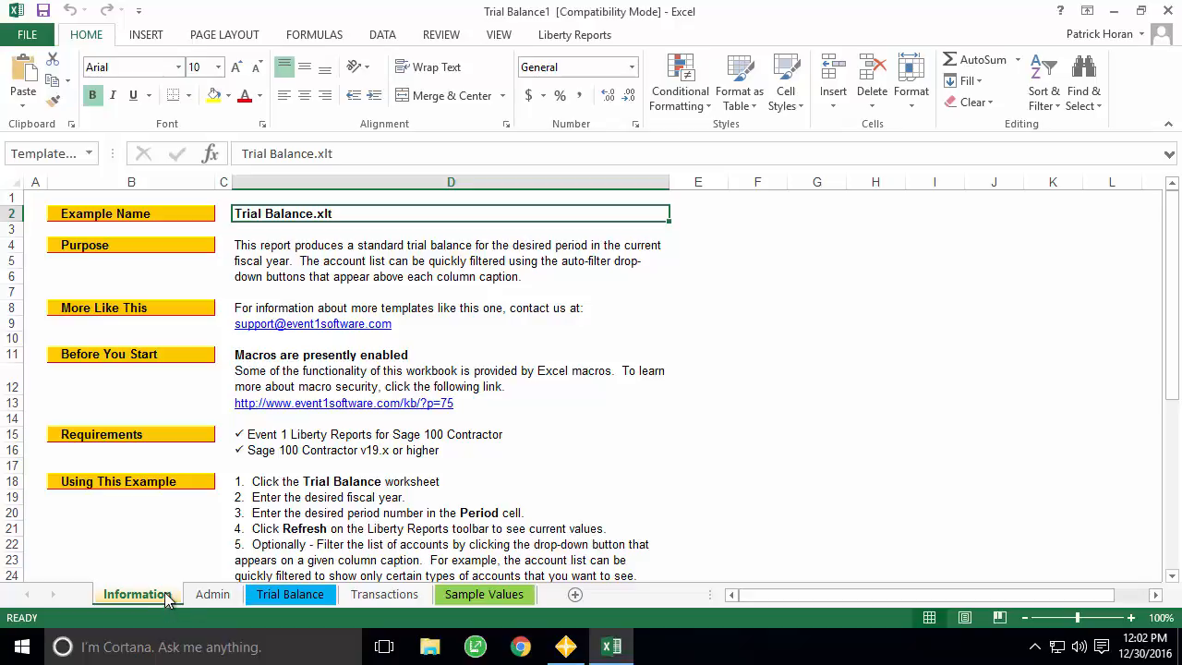
left_click(204, 595)
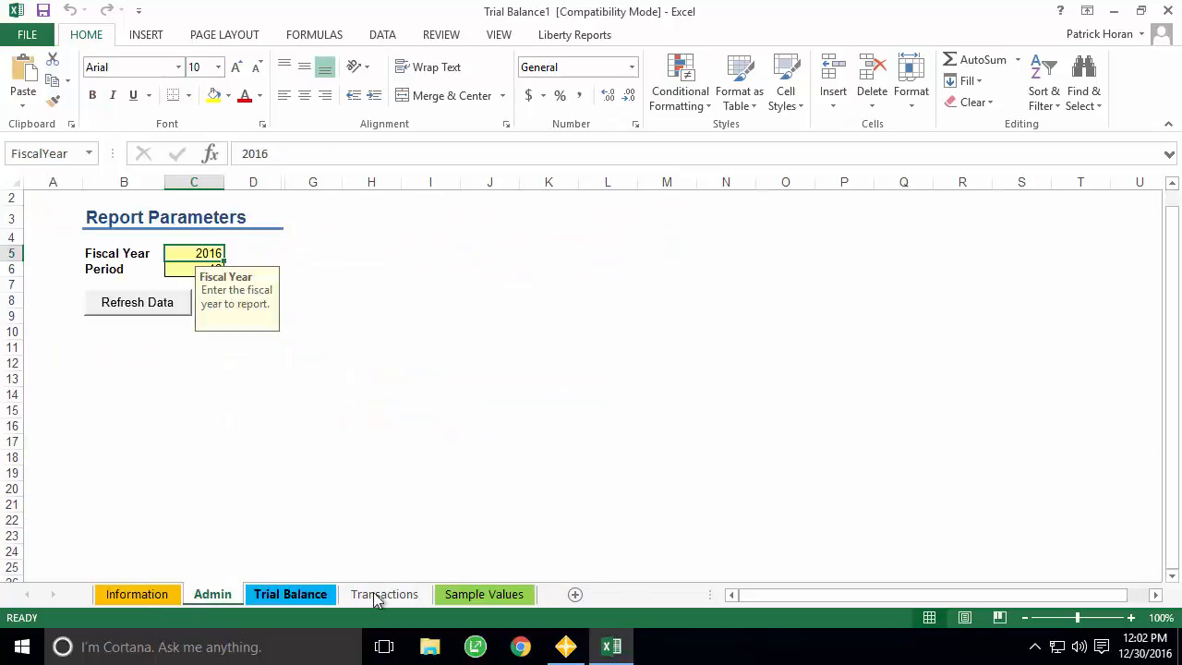
left_click(481, 596)
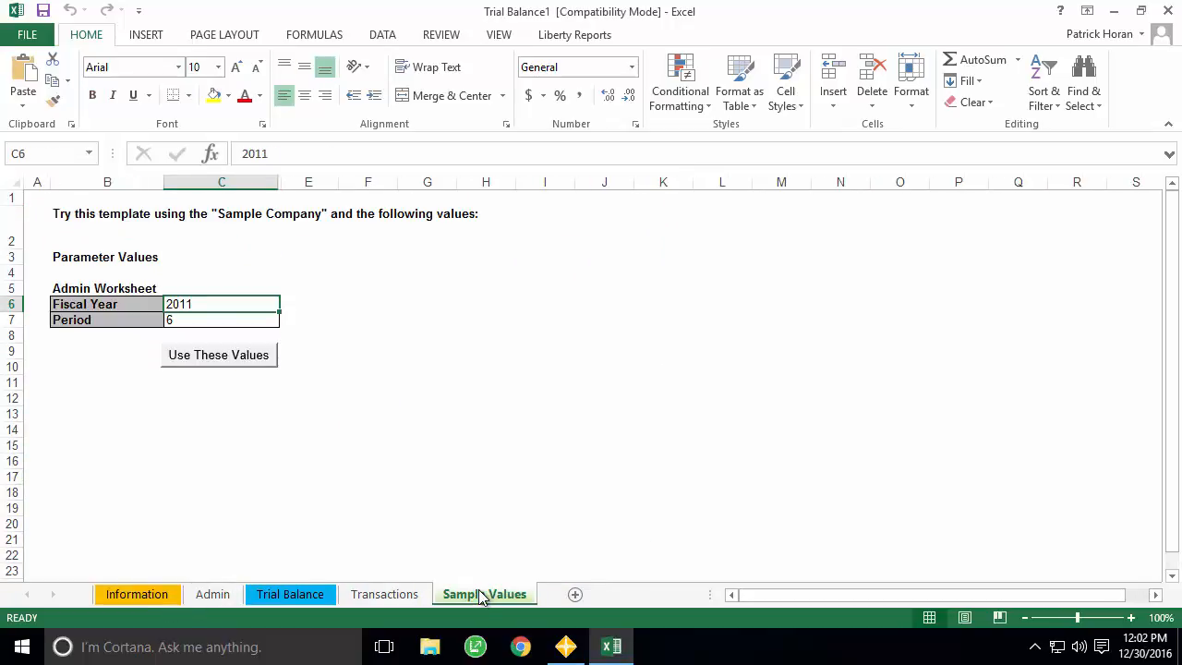
left_click(311, 598)
left_click(371, 597)
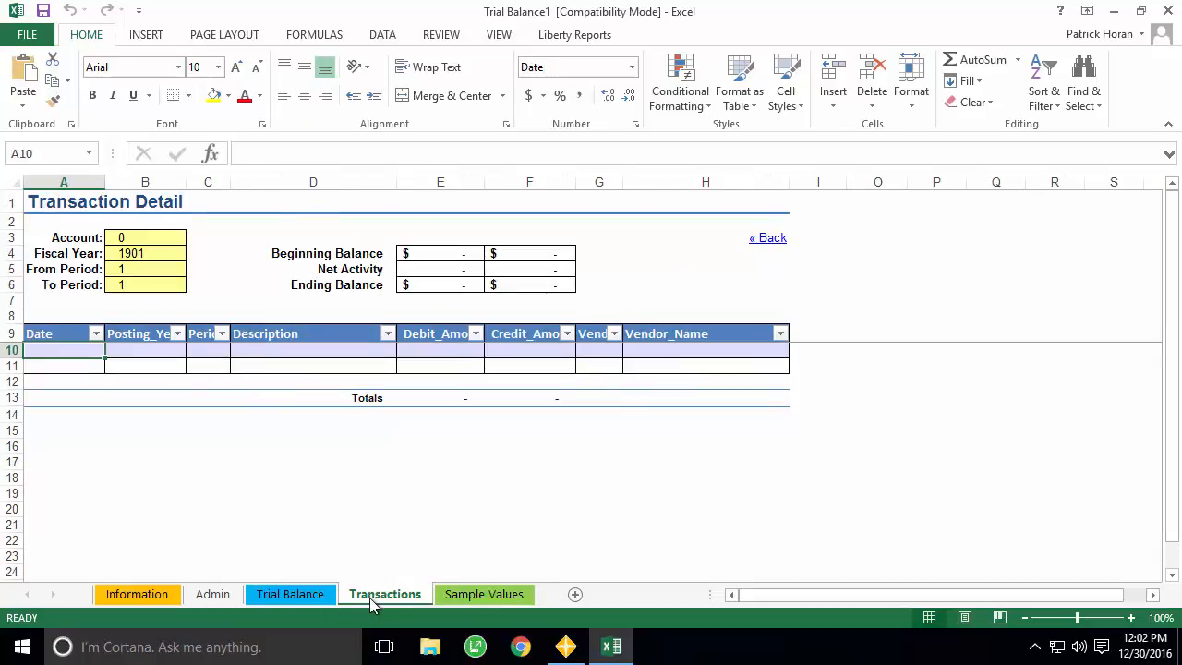
left_click(129, 595)
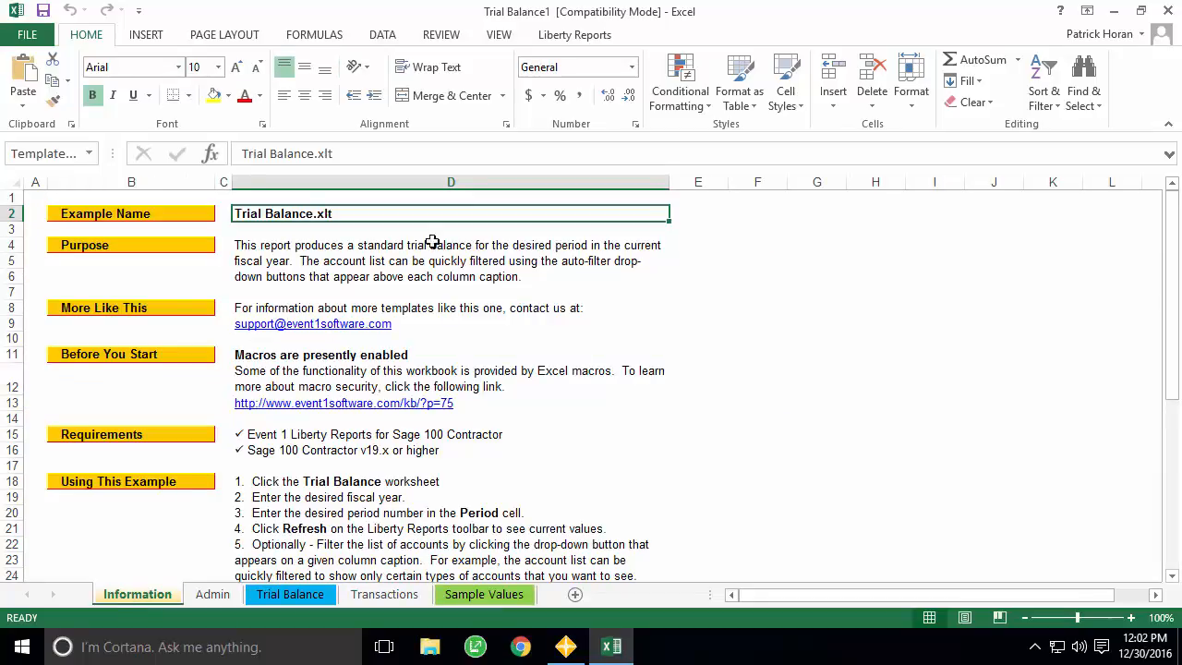
- Read down the Information sheet's instructions, then view the Admin parameters Fiscal Year 2016, Period 12
left_click(1174, 578)
left_click(1174, 578)
left_click(1174, 578)
left_click(1173, 578)
left_click(1173, 578)
left_click(1173, 578)
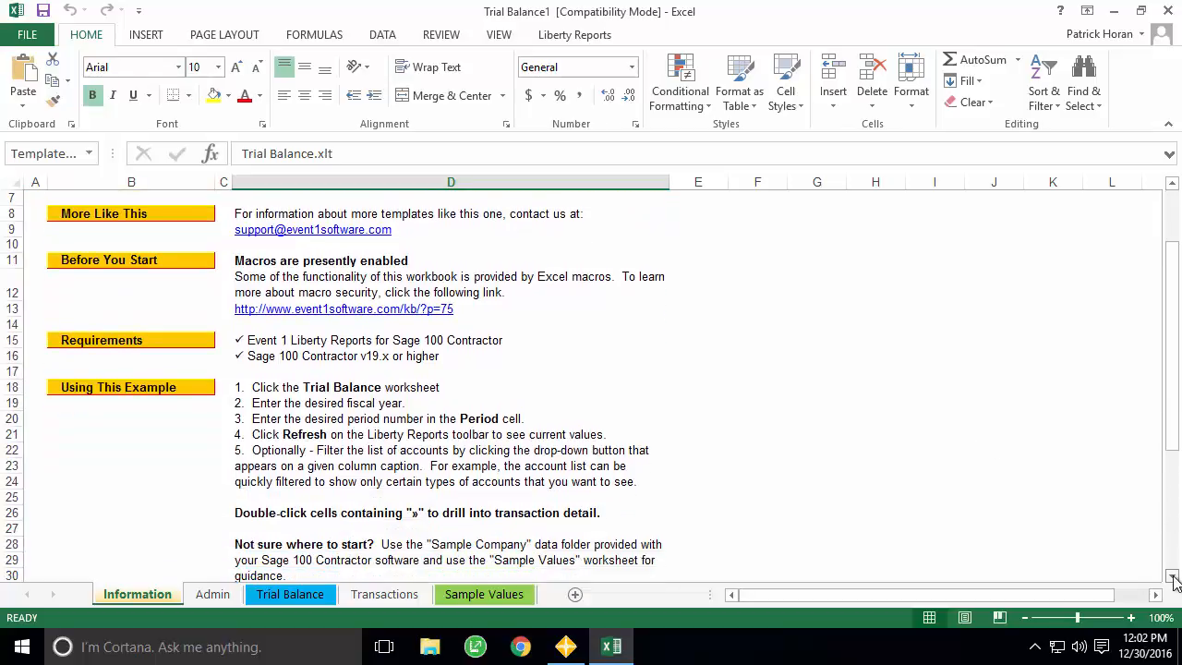
left_click(1173, 578)
left_click(1174, 578)
left_click(1174, 578)
left_click(1174, 578)
left_click(1173, 578)
left_click(1173, 578)
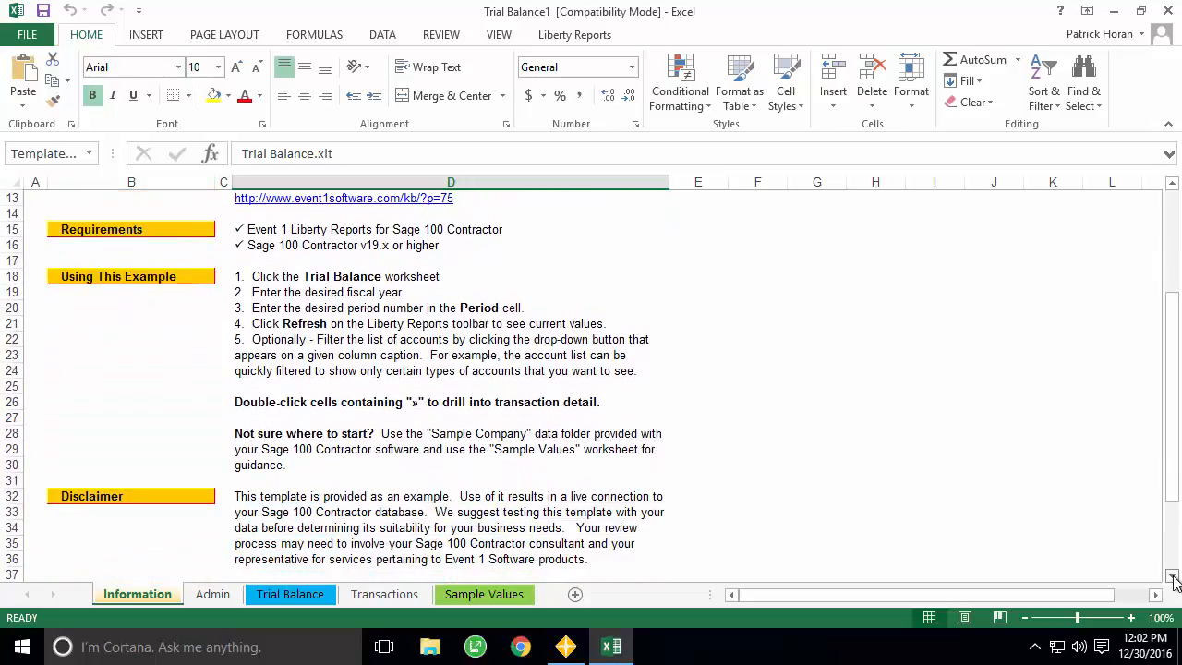
left_click(1174, 578)
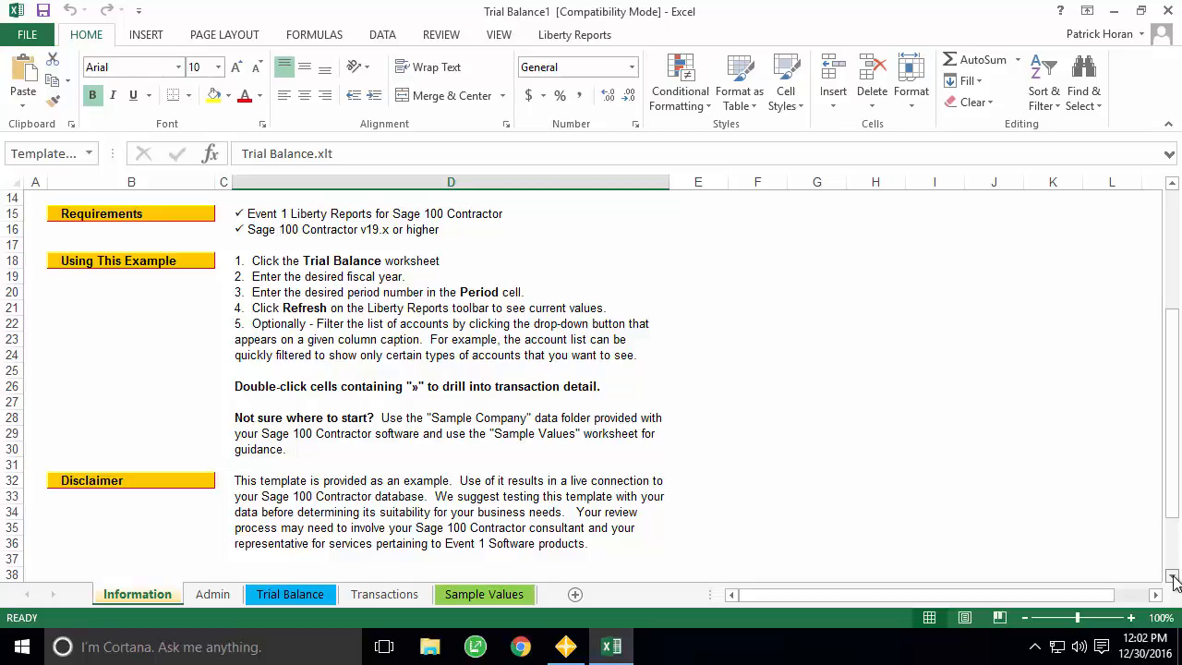
left_click(1174, 578)
left_click(1173, 578)
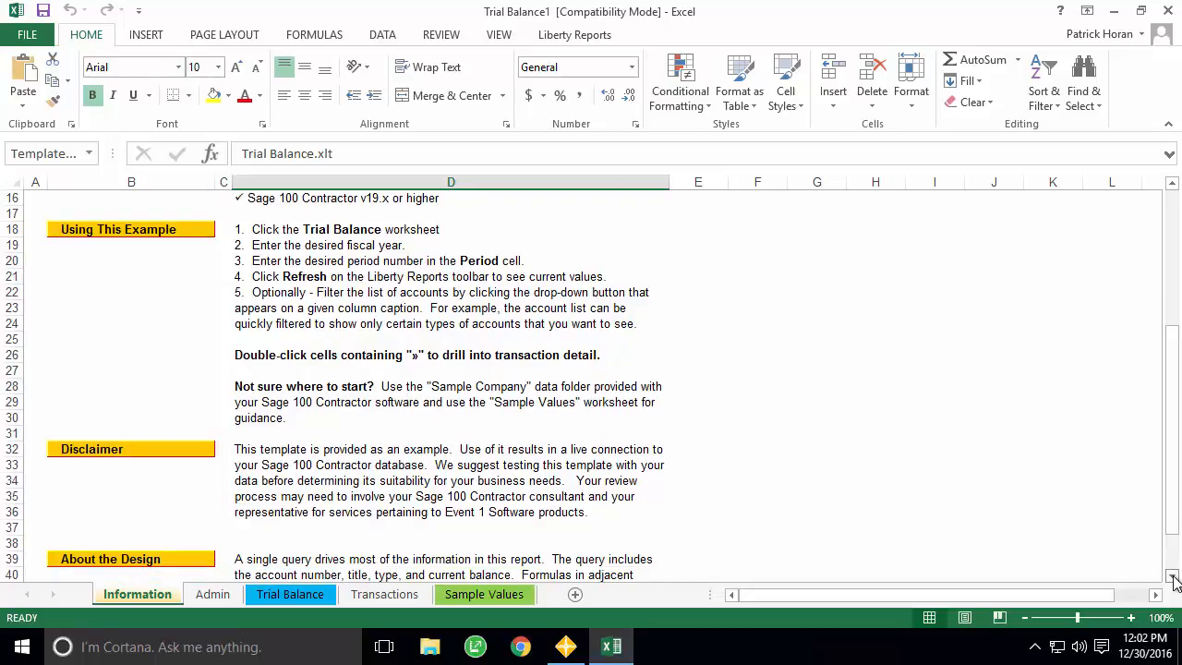
left_click(1174, 578)
left_click(1174, 578)
left_click(1174, 578)
left_click(1173, 578)
left_click(1173, 578)
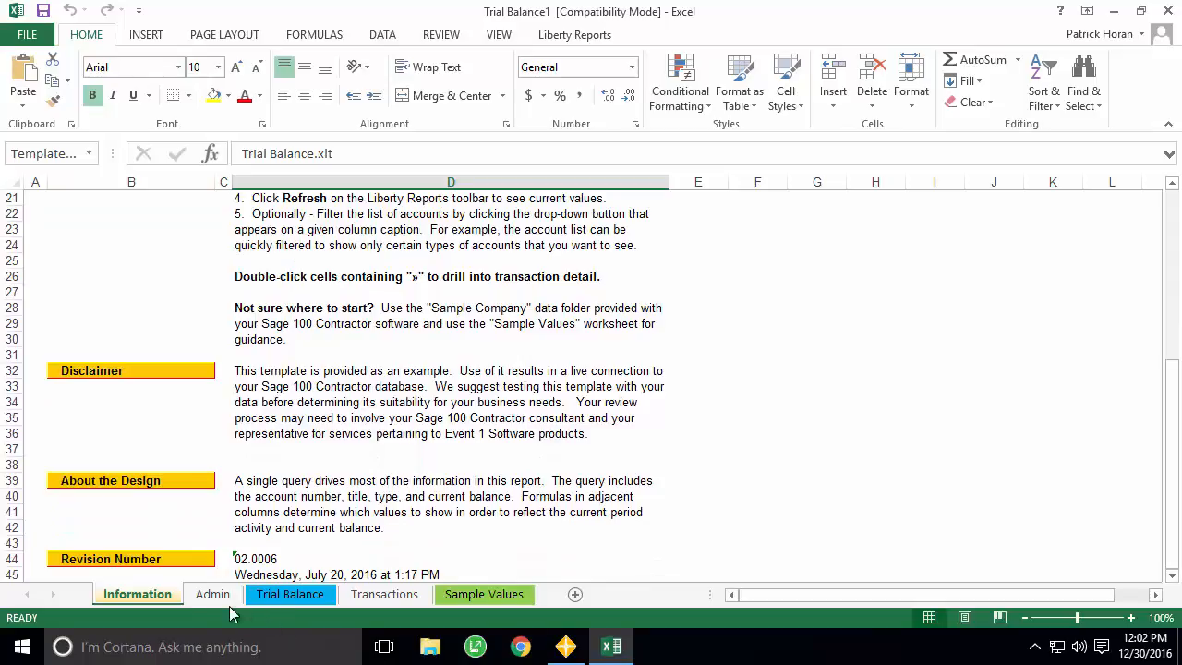
left_click(199, 594)
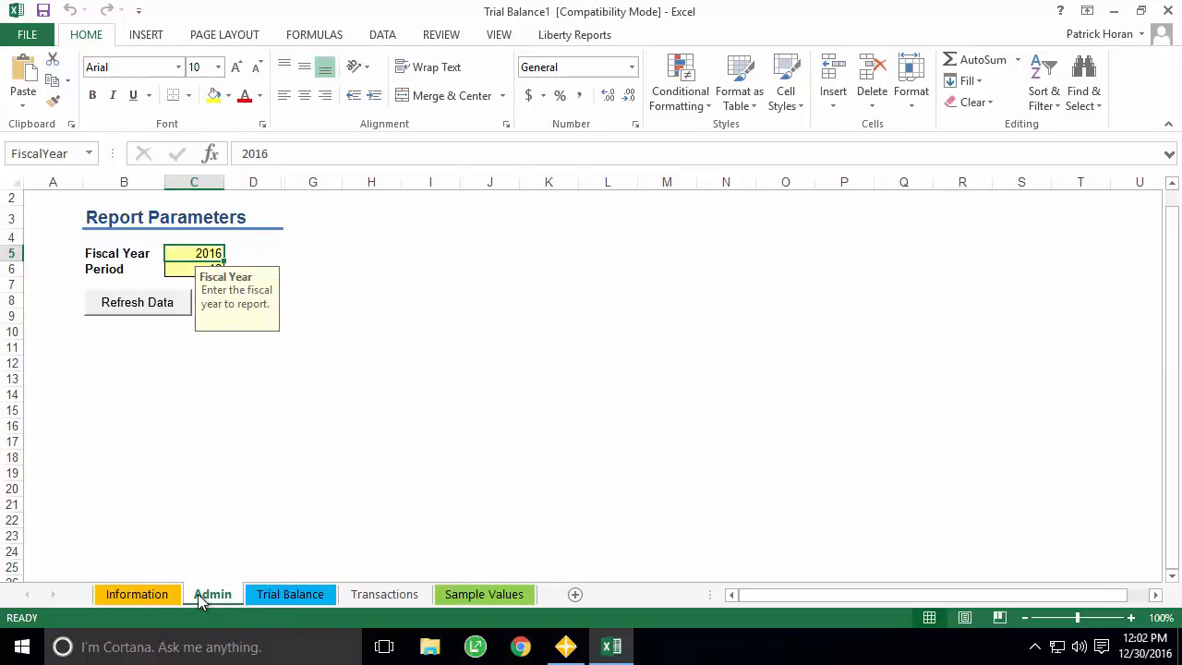
left_click(253, 248)
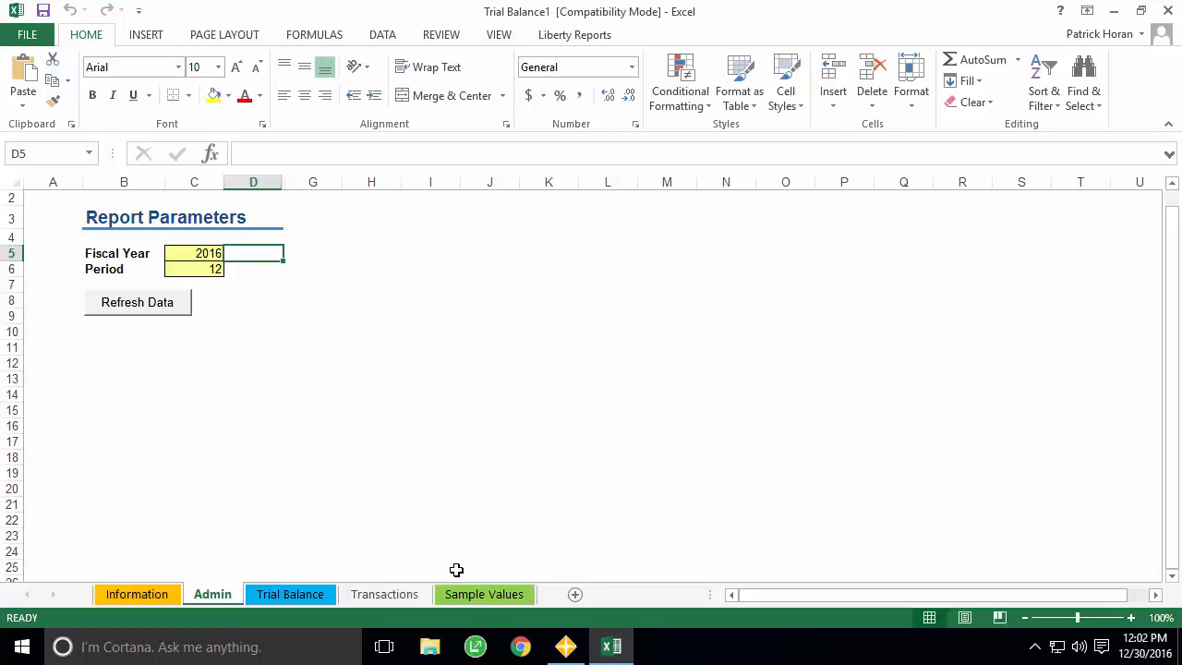
- Apply the Sample Values sheet's values so the parameters become Fiscal Year 2011 and Period 6
left_click(474, 595)
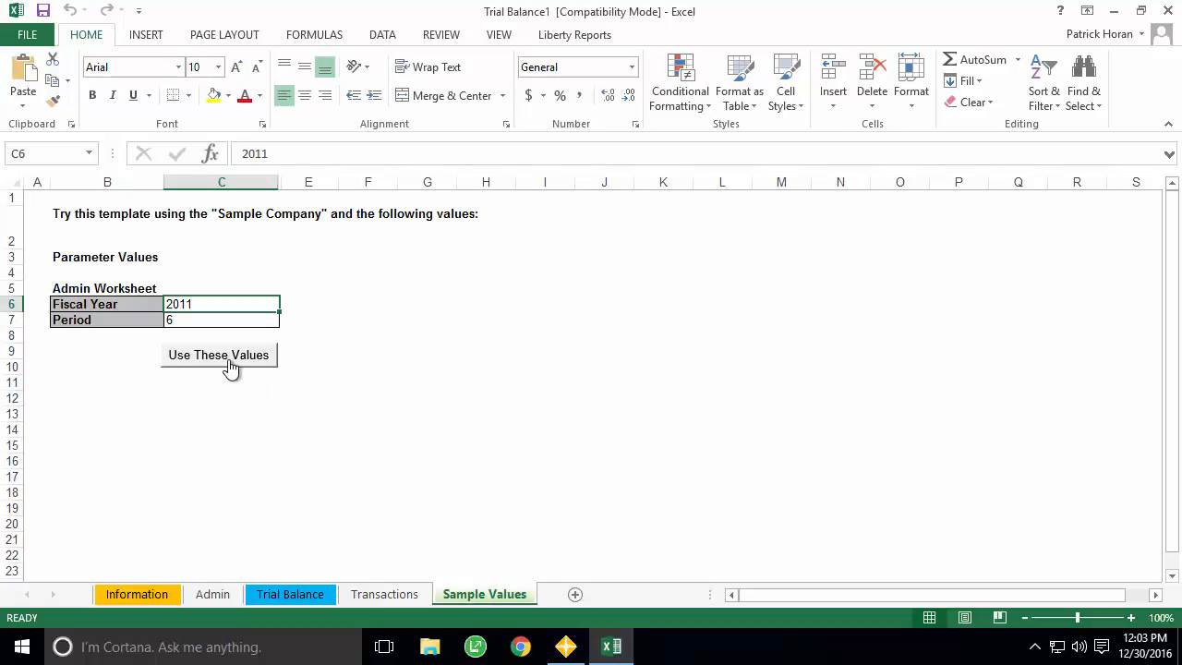
left_click(230, 365)
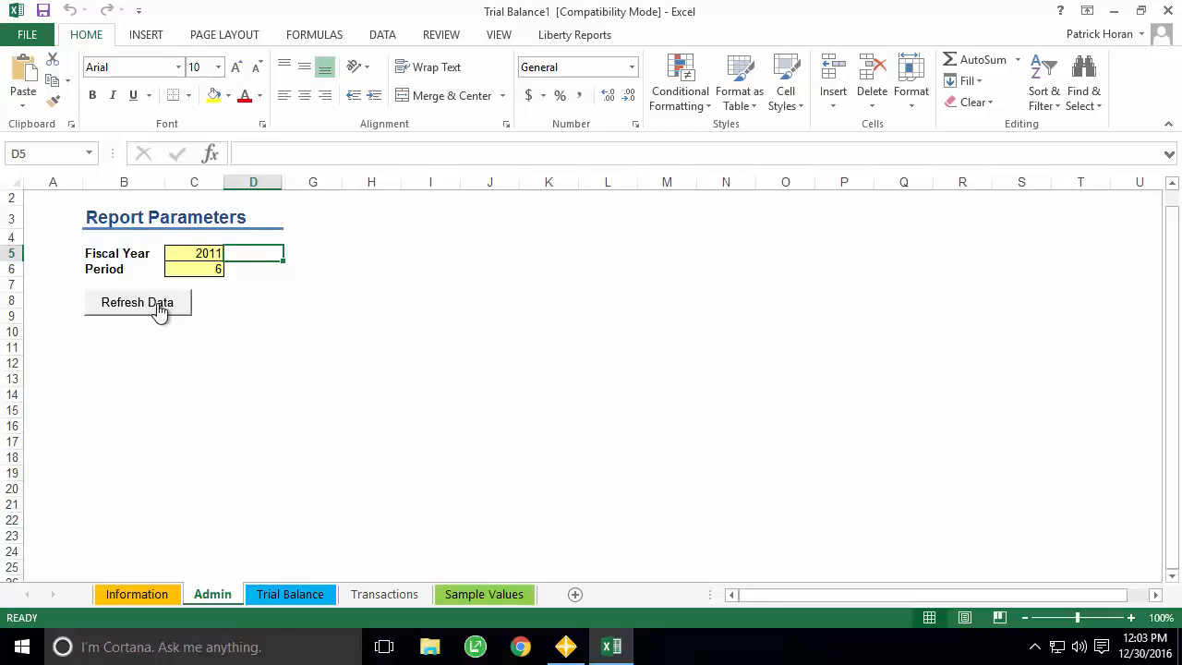
left_click(565, 41)
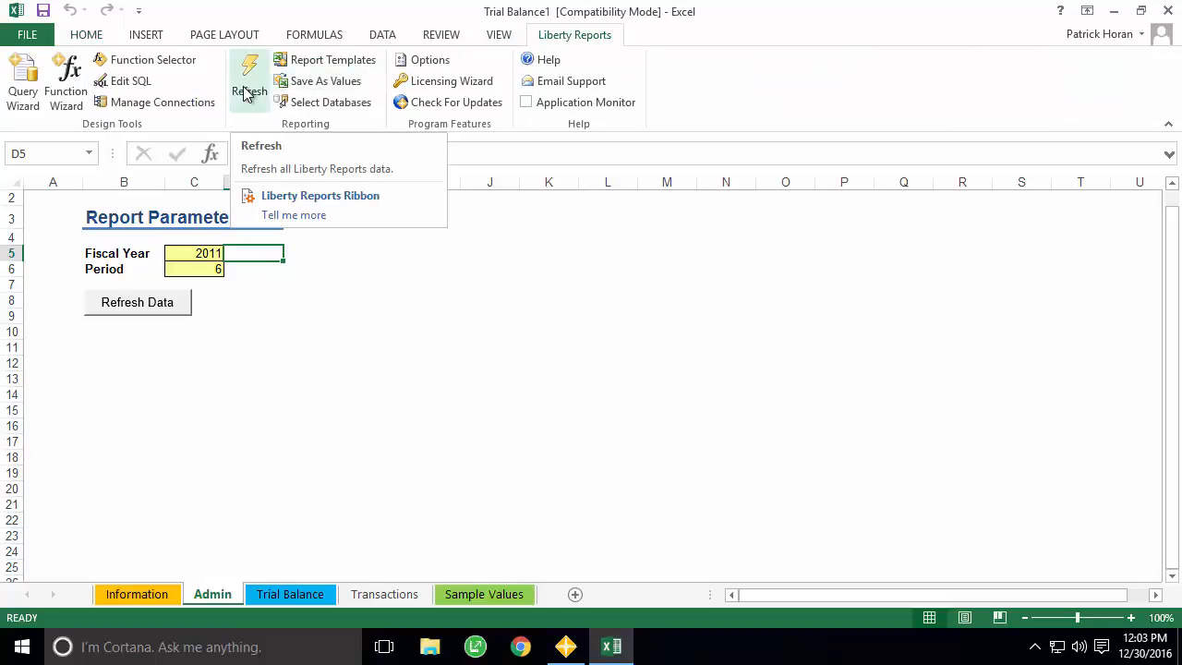
- Refresh the report, review the G8, I8 and L8 drill-down formulas, and drill into account 1000's beginning balance
left_click(128, 313)
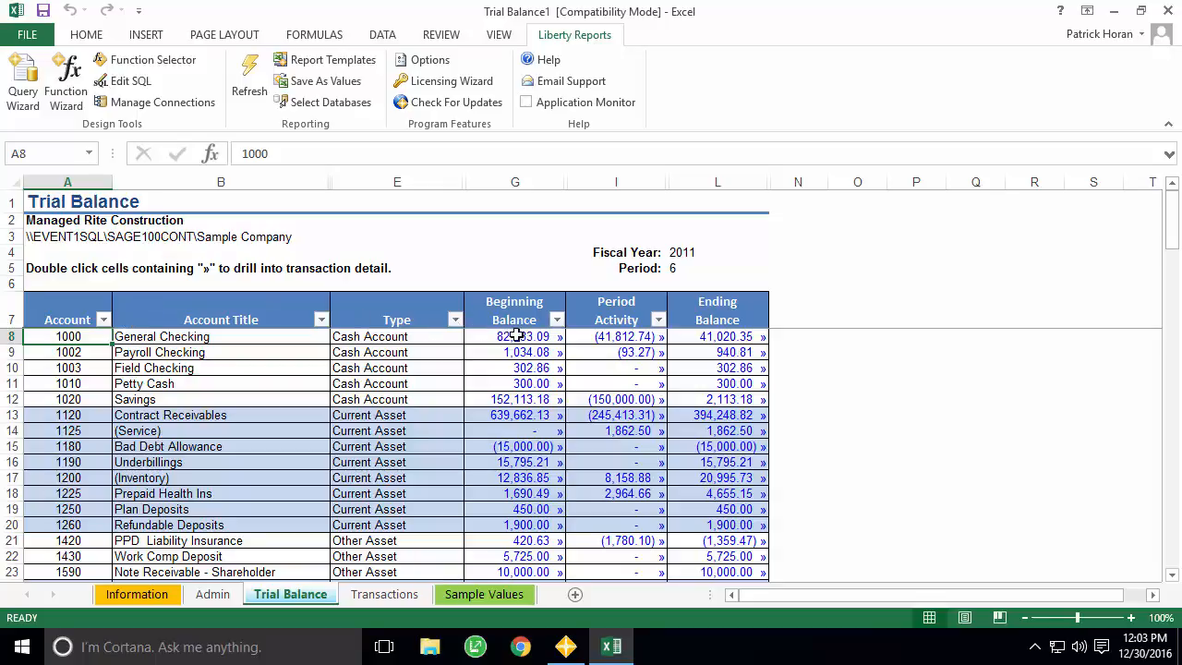
left_click(549, 339)
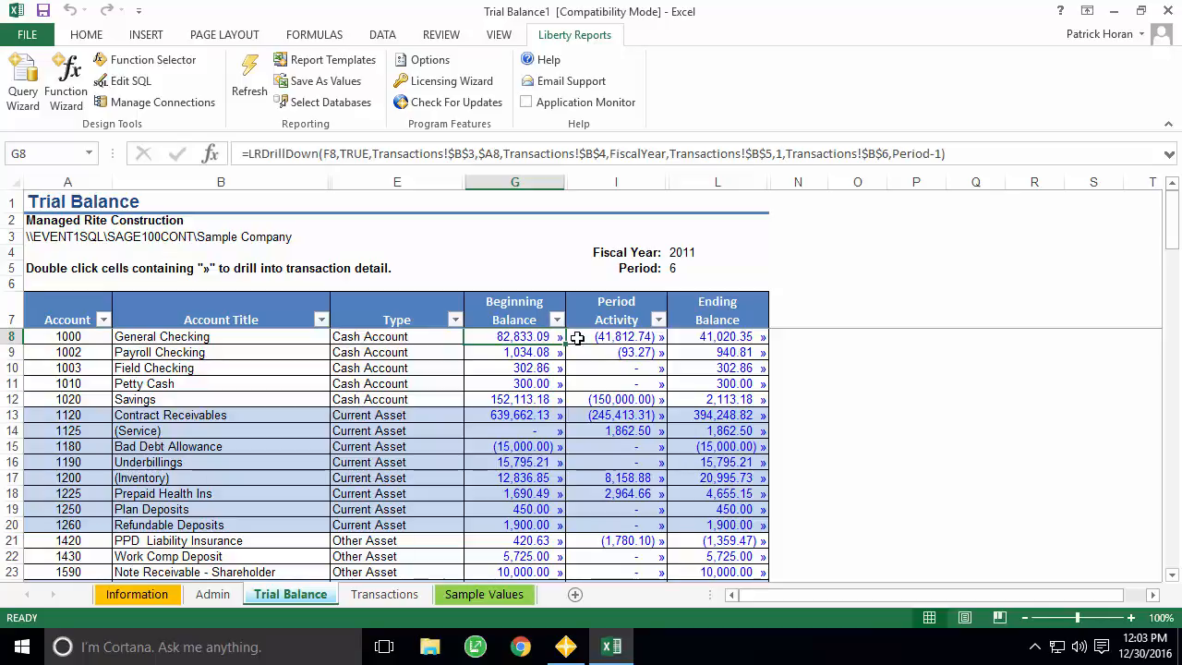
left_click(612, 337)
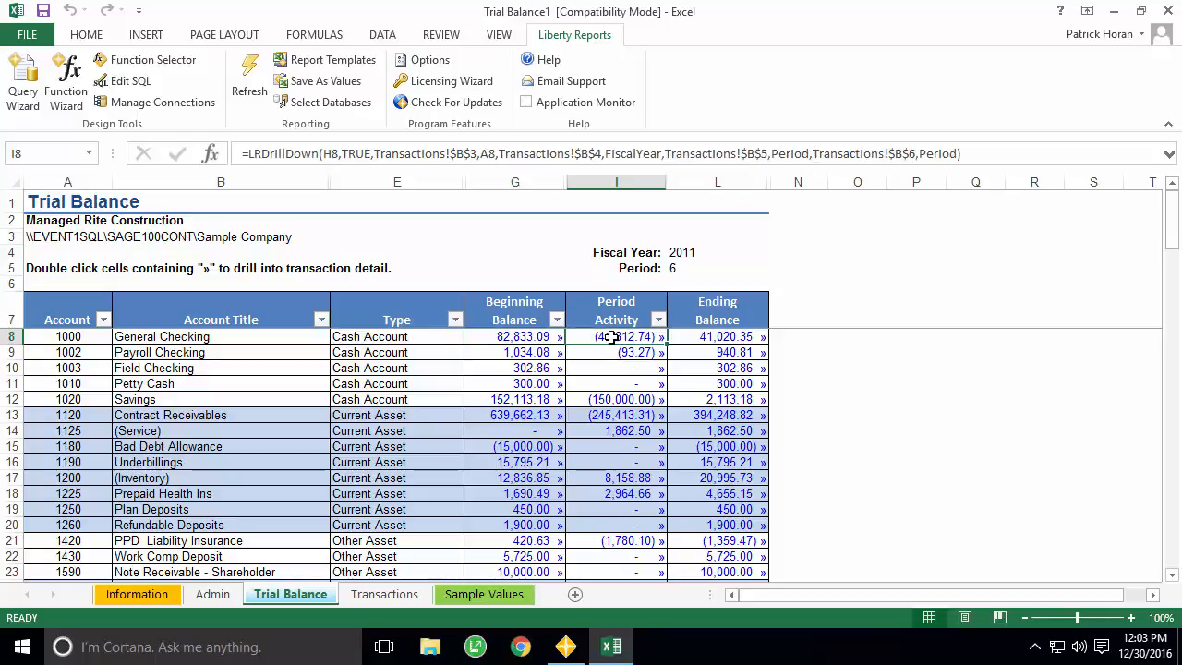
left_click(737, 340)
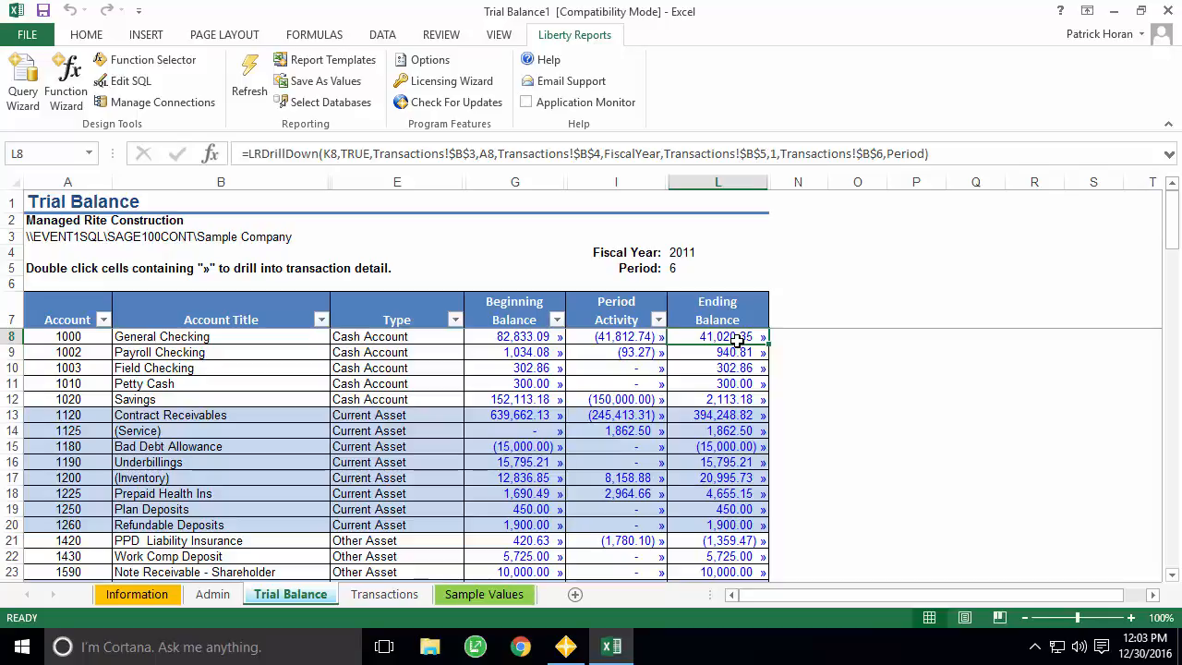
left_click(539, 340)
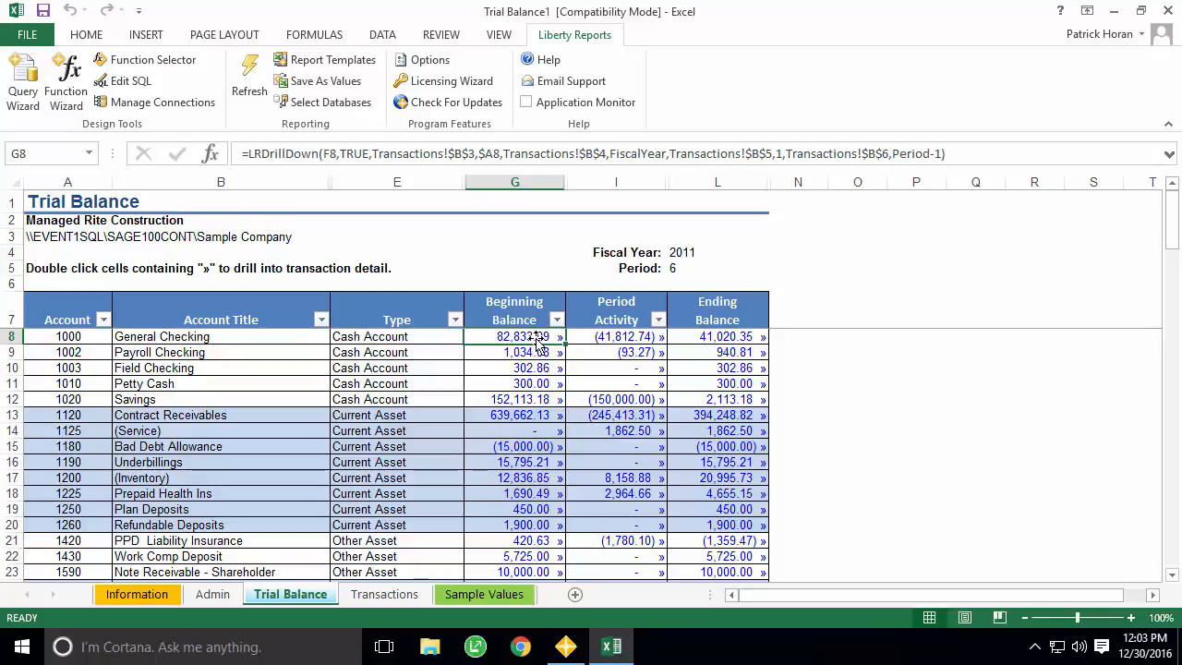
double_click(535, 337)
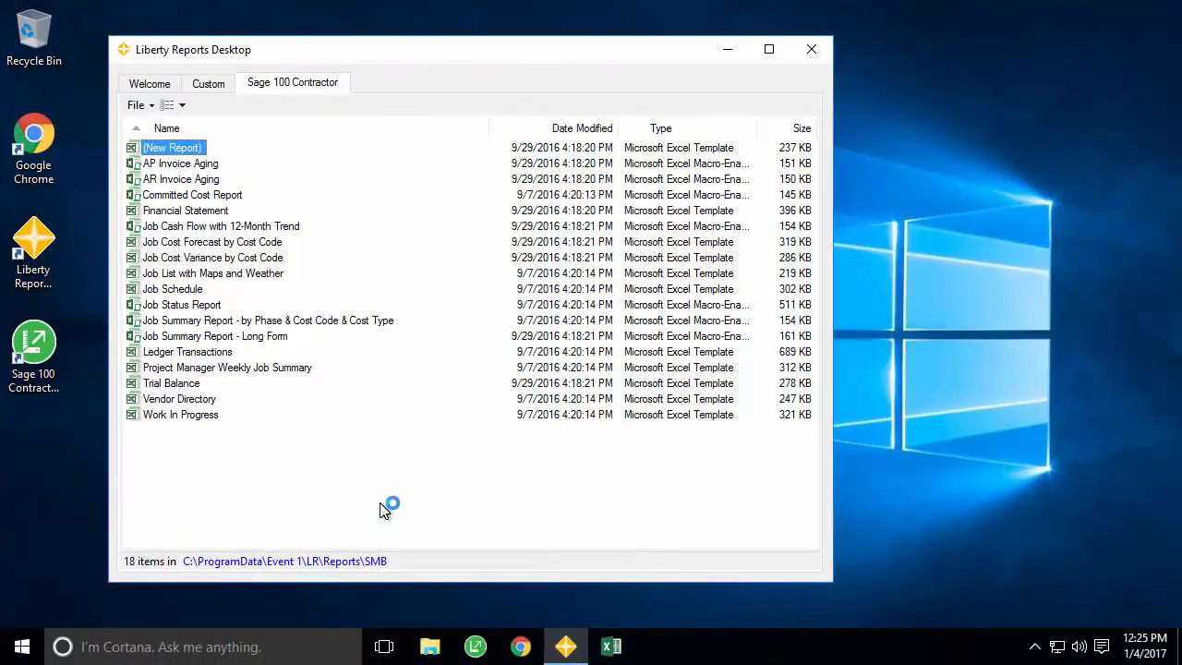
- Start a new report from the blank (New Report) Sage 100 Contractor template
double_click(180, 151)
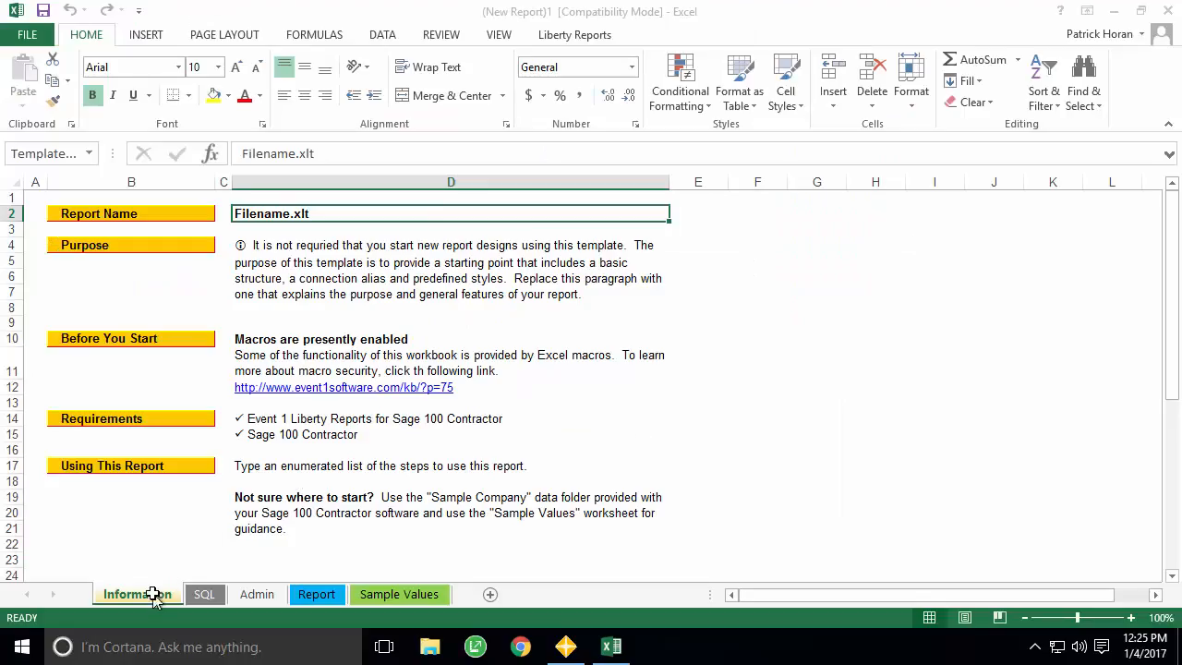
- Step through the new workbook's Admin, Report, Sample Values and SQL sheets
left_click(259, 596)
left_click(317, 595)
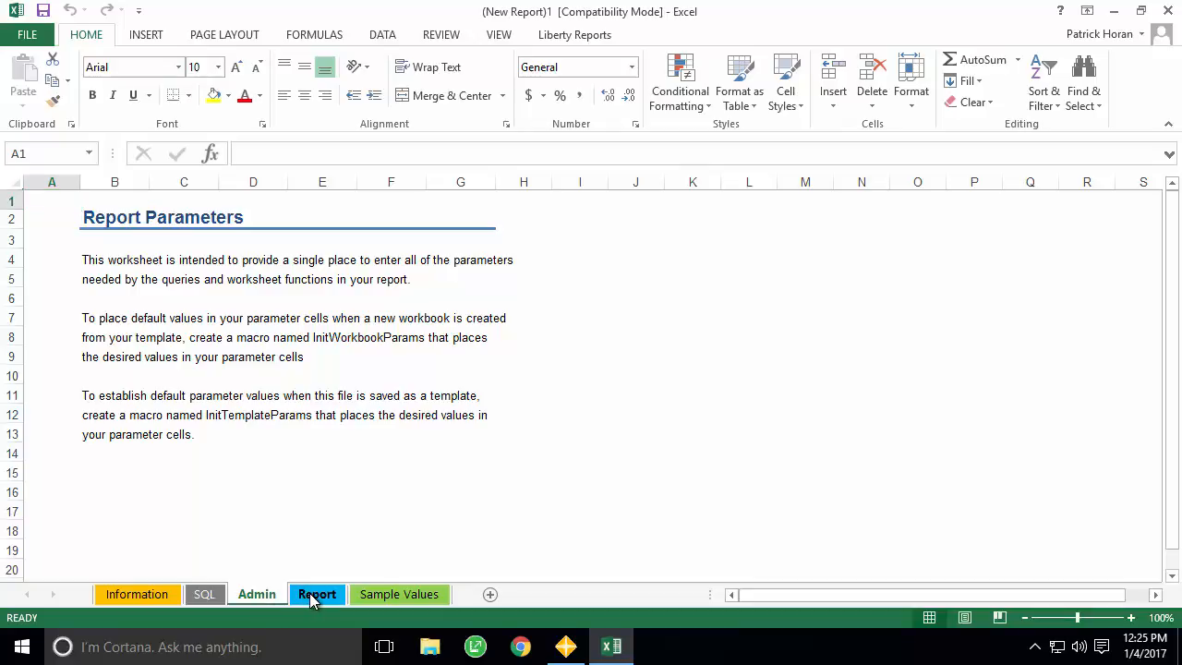
left_click(378, 596)
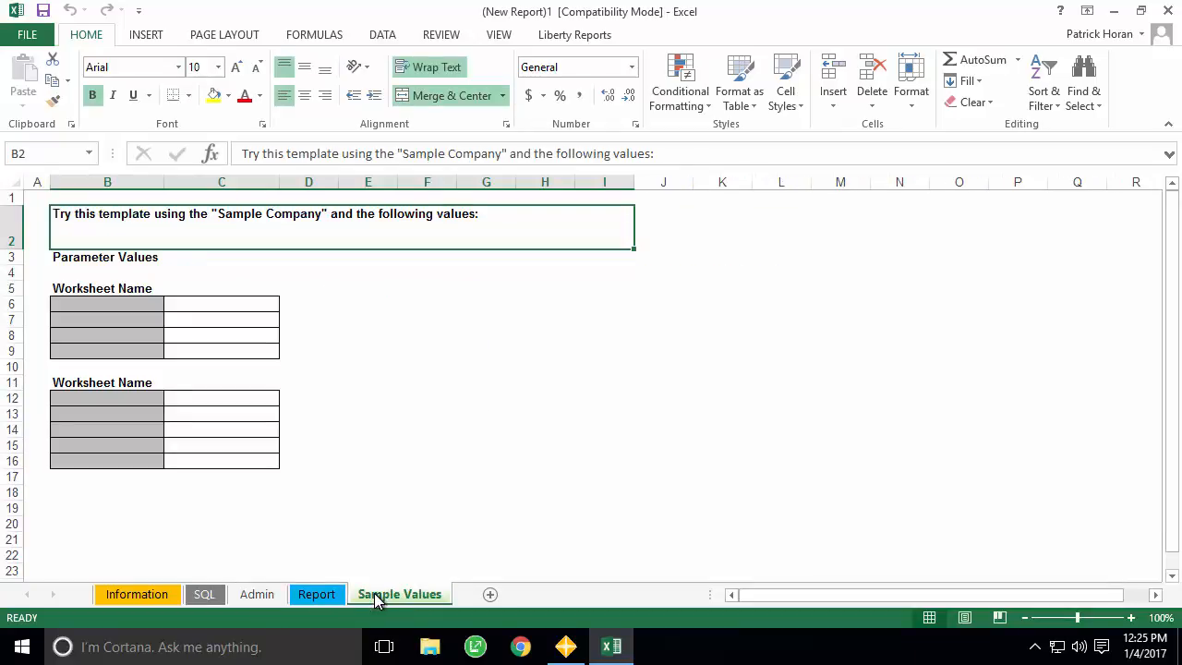
left_click(205, 595)
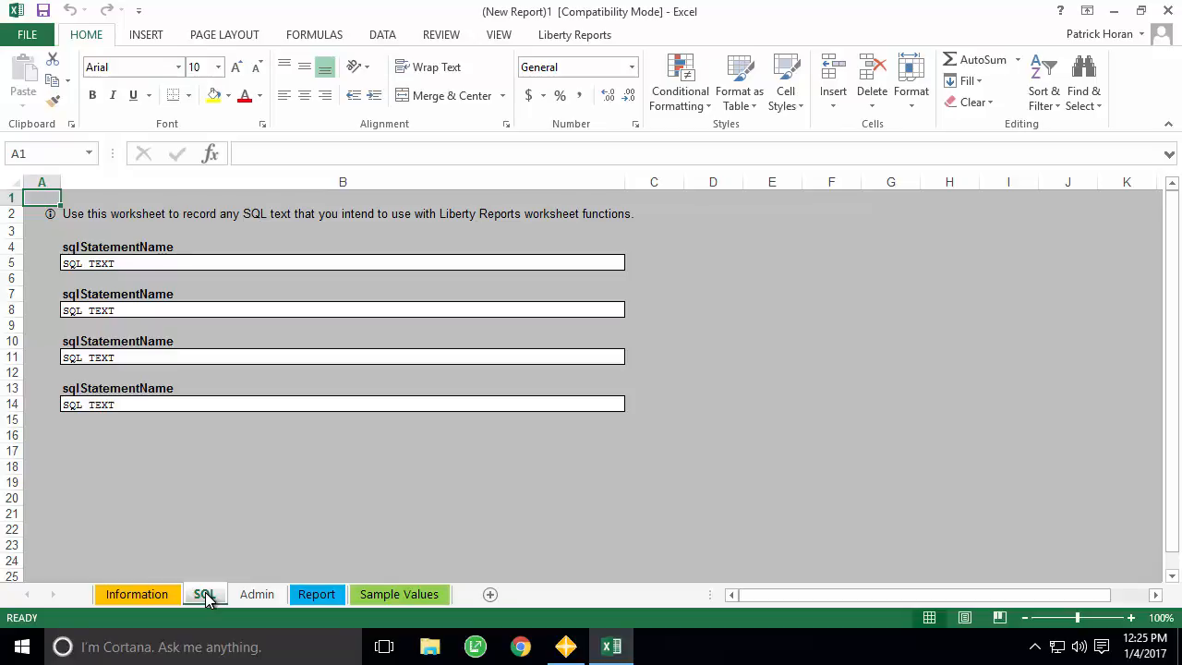
- Hide the SQL sheet and delete the instruction text in Admin cells B4:B13
right_click(206, 595)
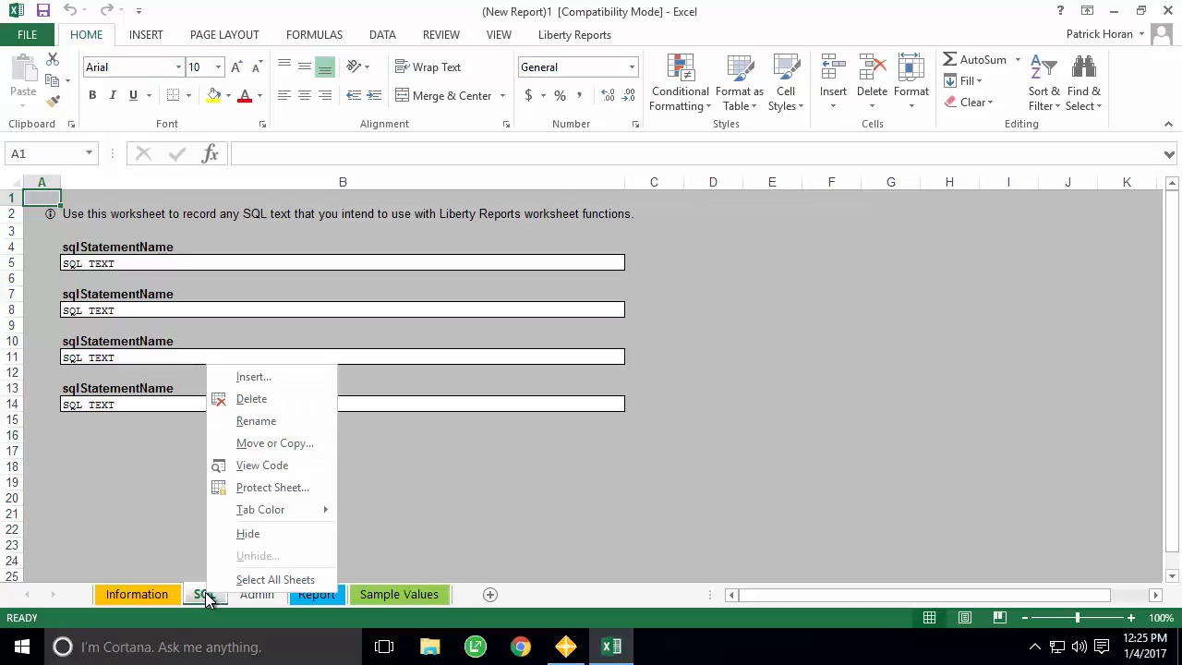
left_click(240, 533)
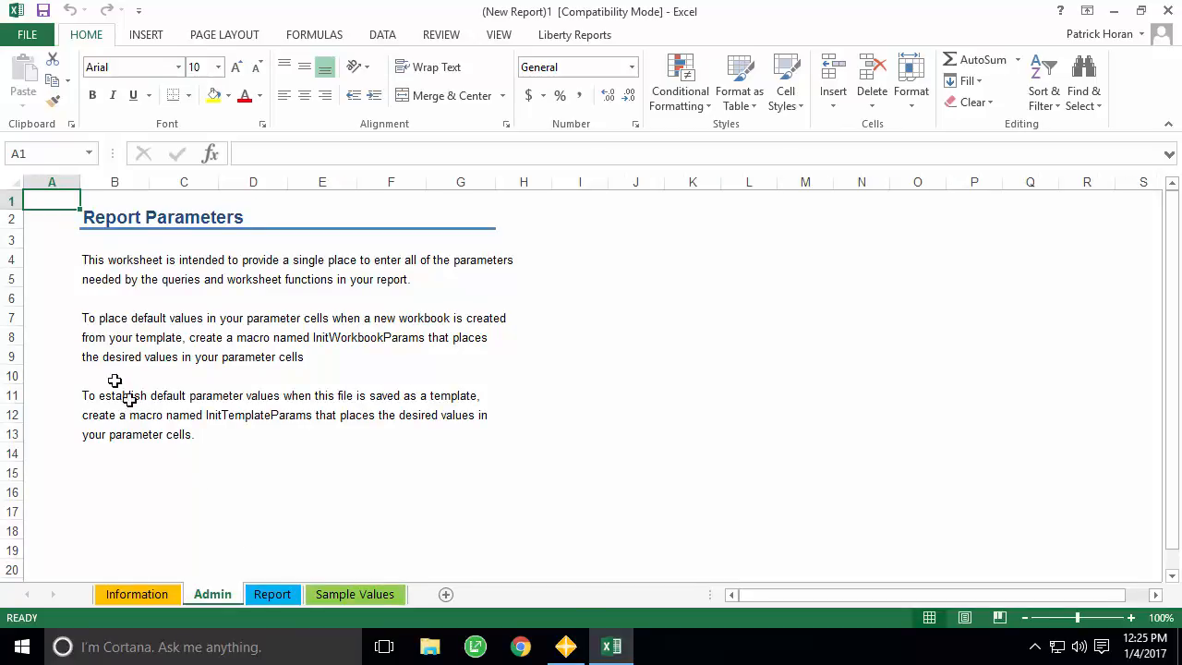
left_click(106, 267)
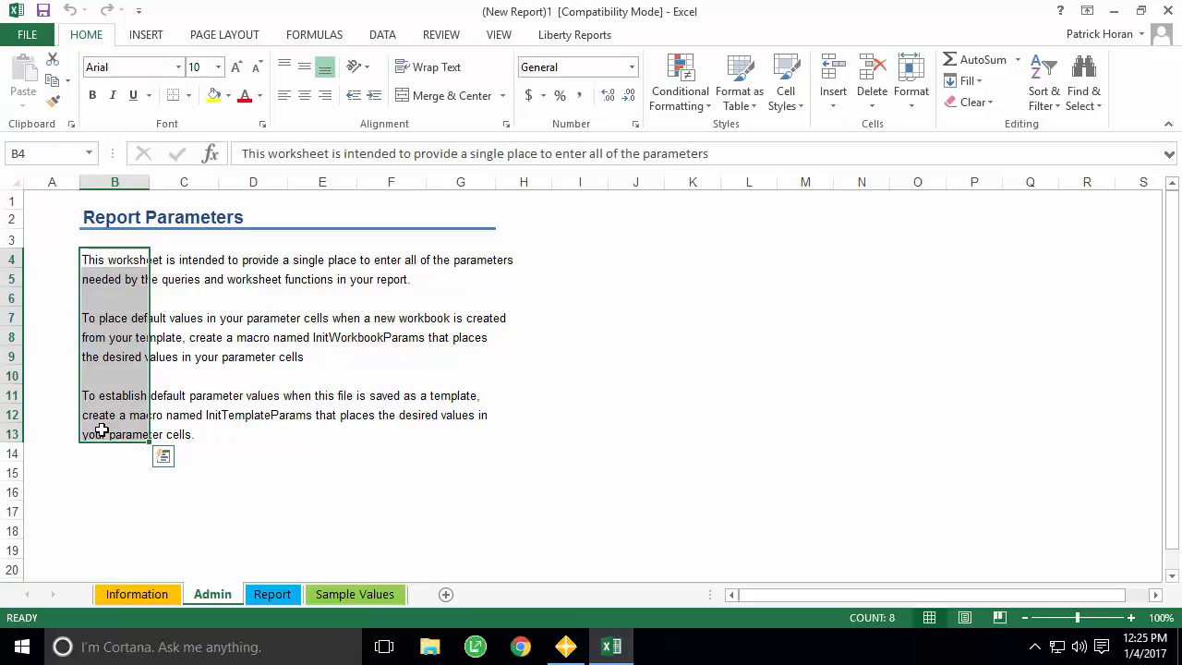
key("Delete")
left_click(111, 256)
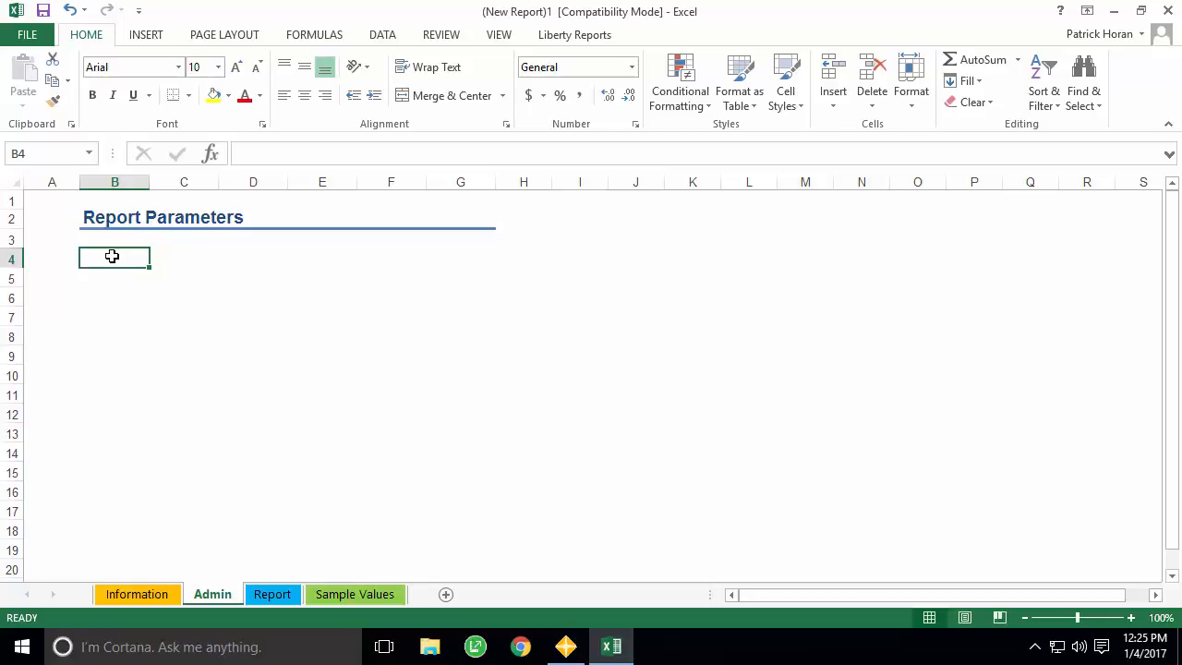
- Enter 'Start Date:' and 'End Date' labels in B4:B5, styling them and C4:C5 as Data Entry
type("Start Date:")
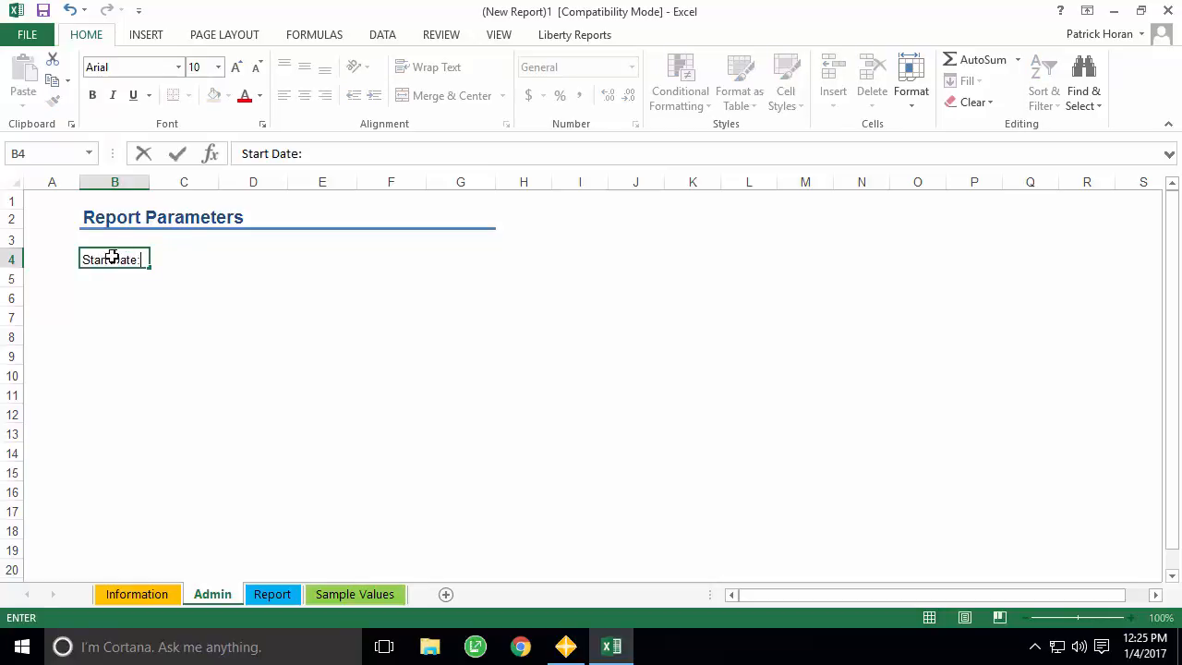
key("Return")
type("End Date:")
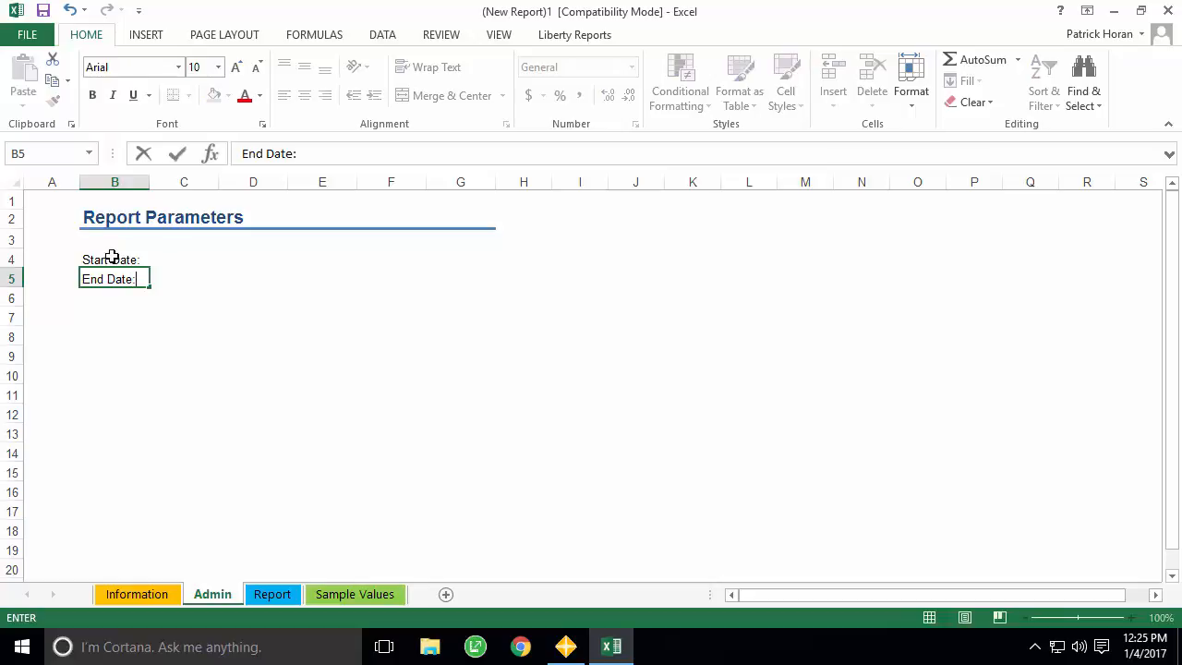
key("ctrl+Return")
left_click(111, 259, "shift")
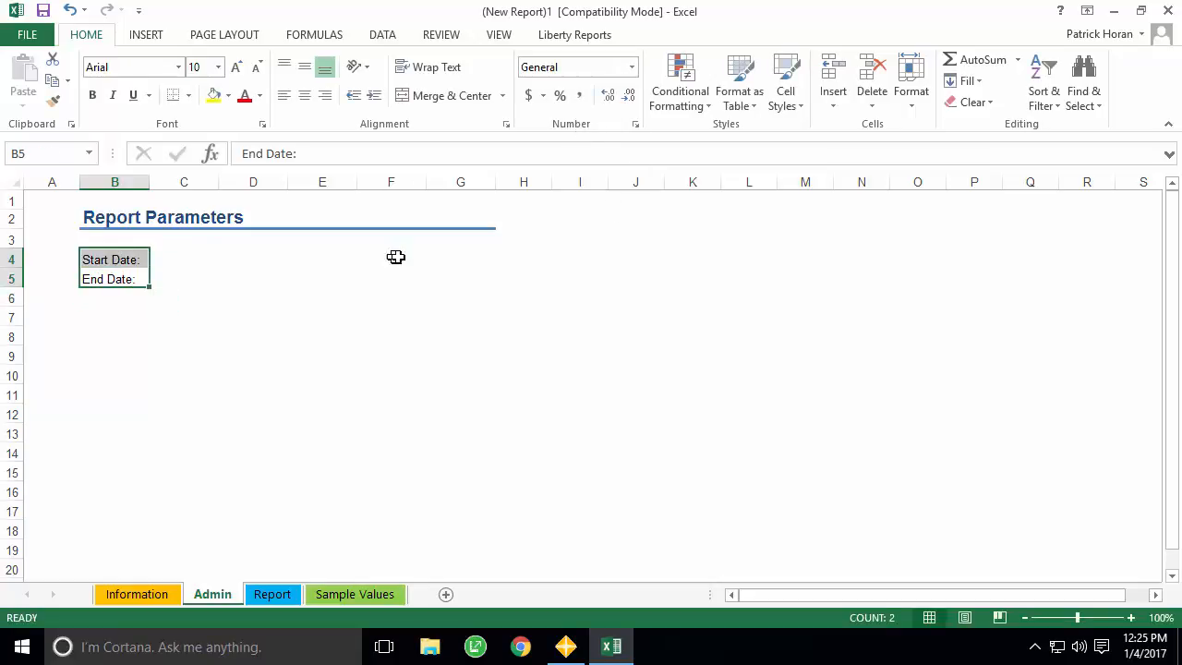
left_click(790, 100)
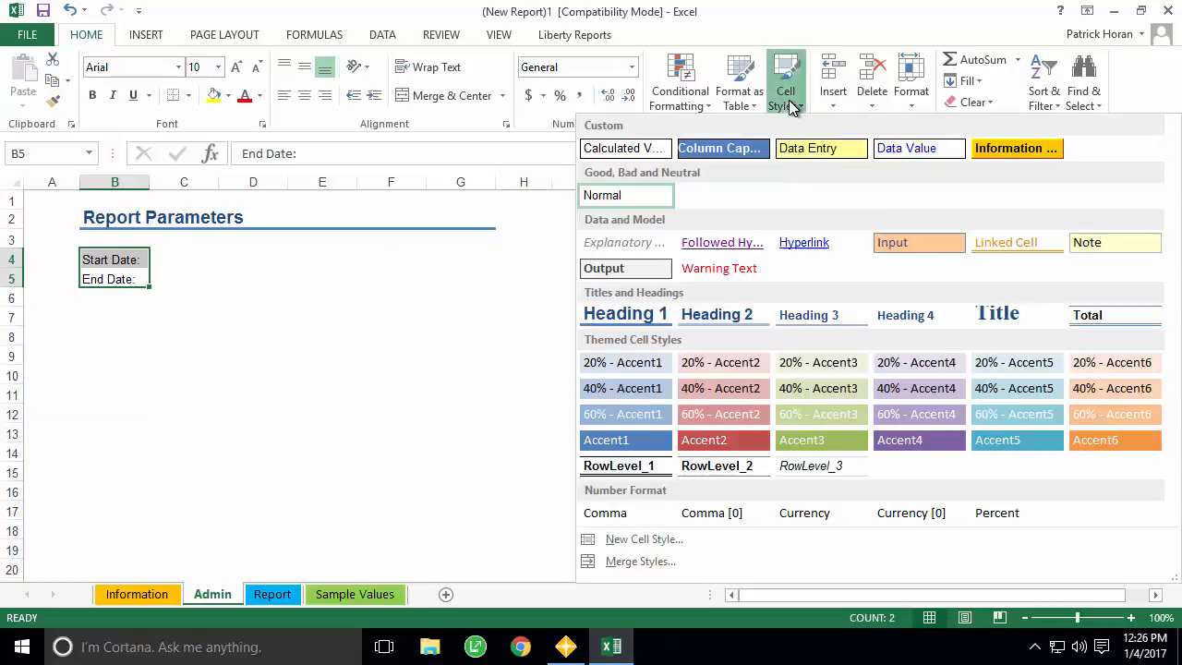
left_click(646, 148)
left_click(194, 262)
left_click_drag(182, 277, 182, 280)
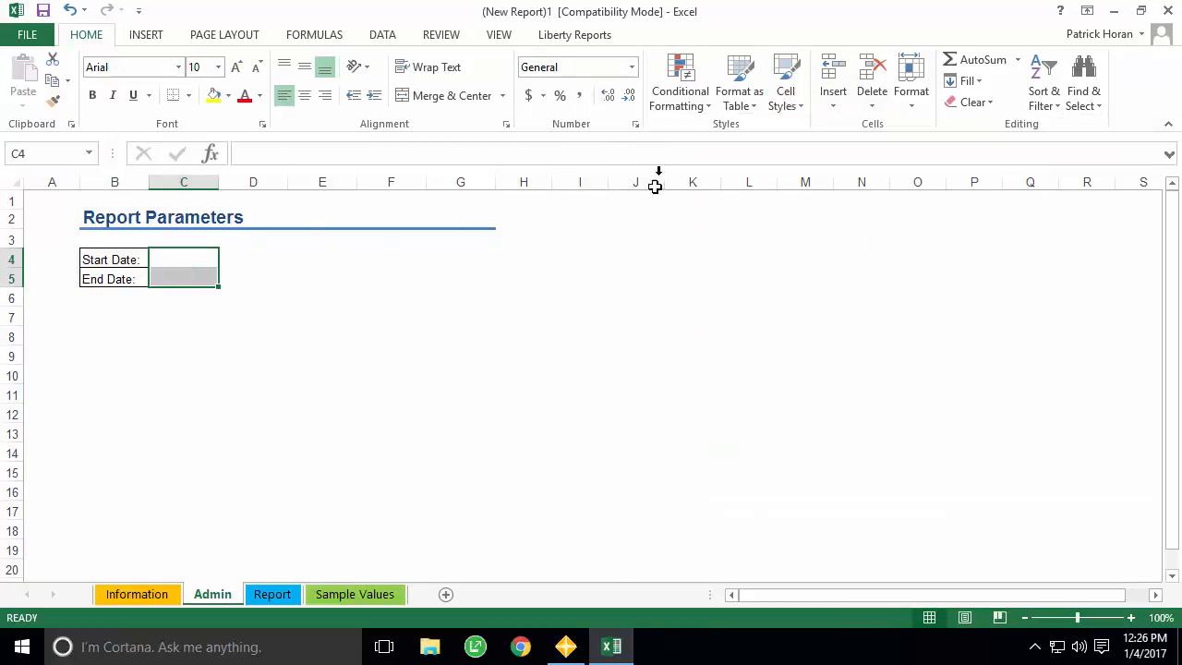
left_click(786, 100)
left_click(839, 151)
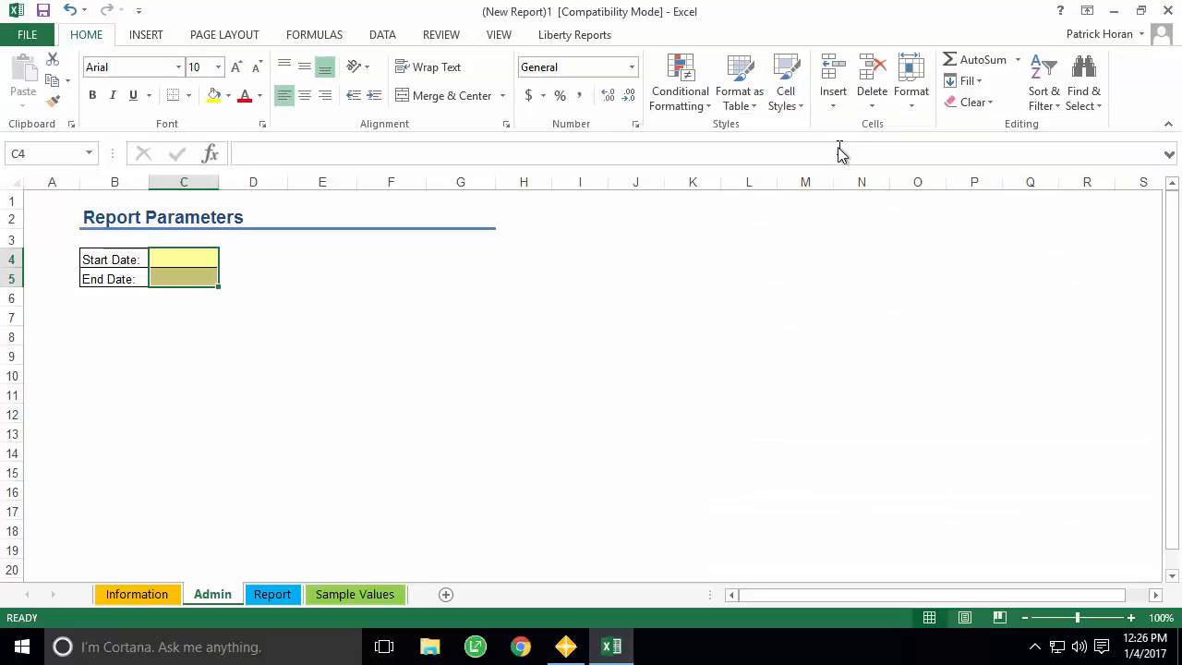
- Name cell C4 StartDate and cell C5 EndDate
left_click(167, 259)
left_click(74, 153)
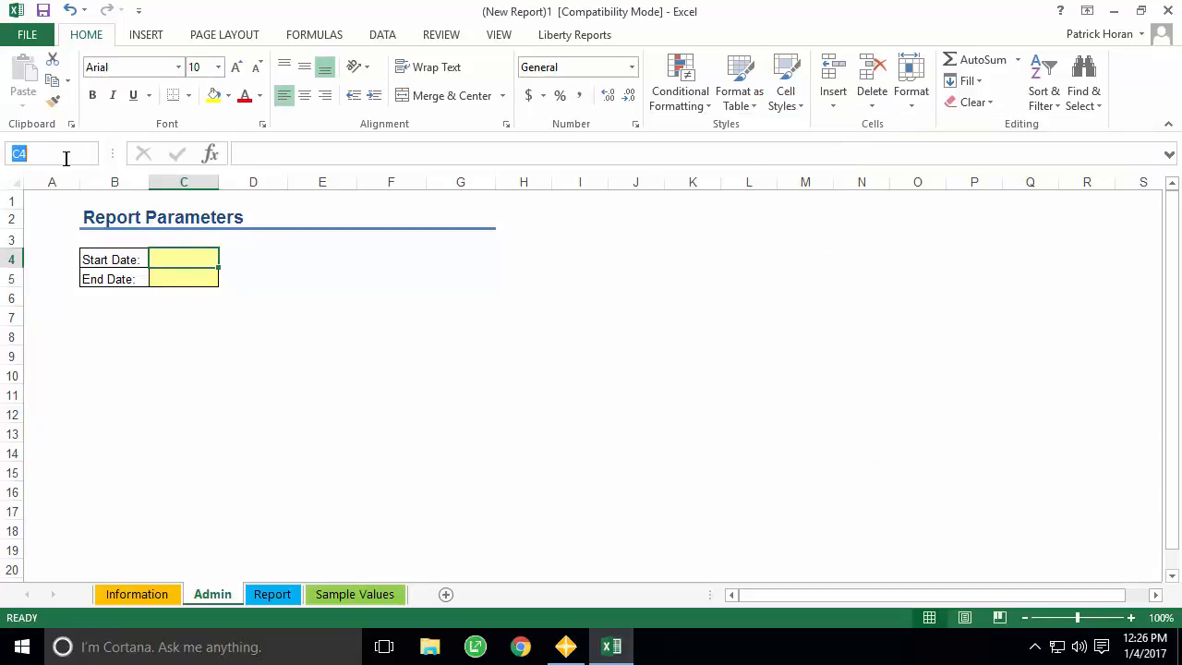
type("StartDate")
key("Return")
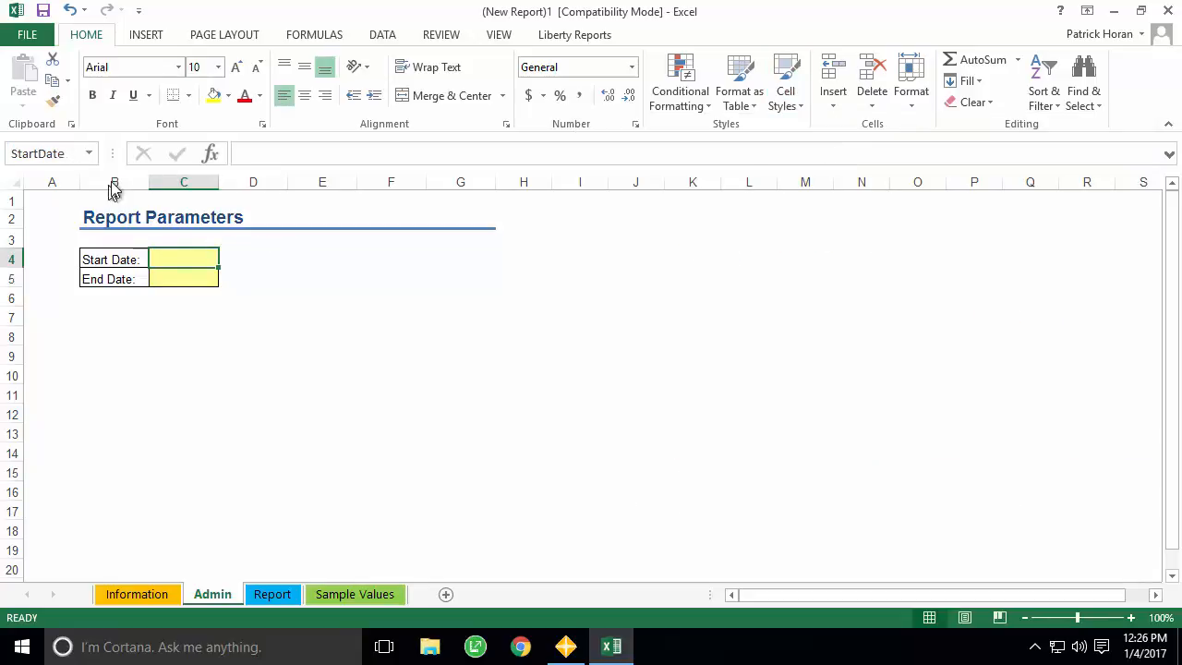
left_click(174, 277)
left_click(59, 158)
type("E")
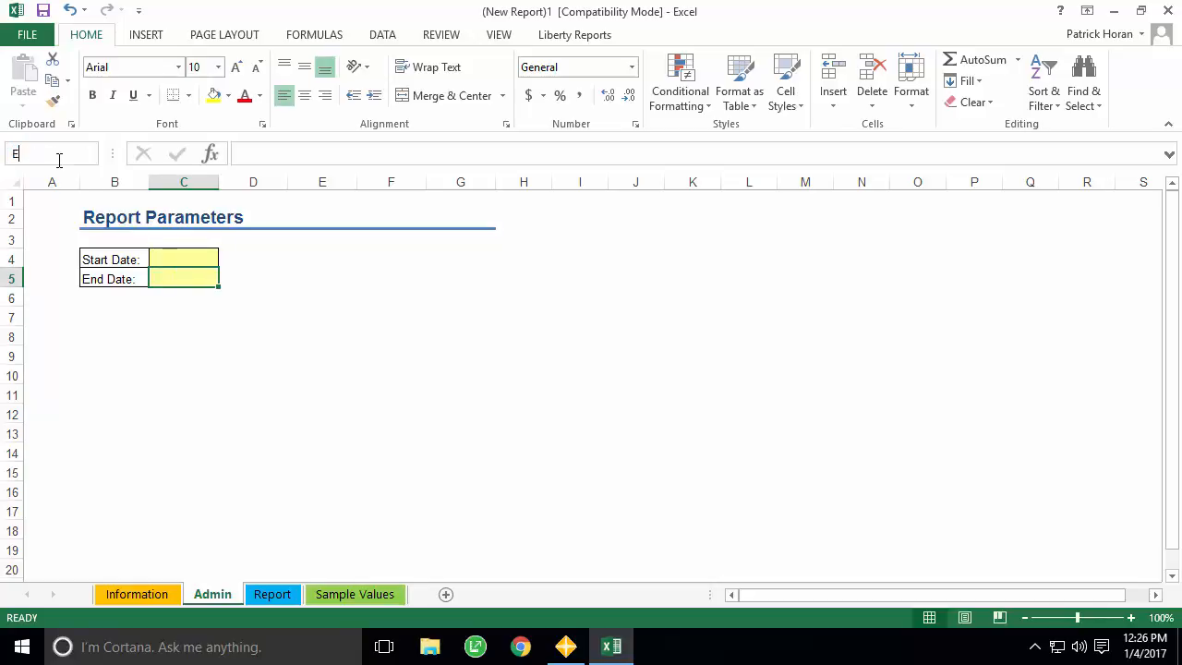
type("ndDate")
key("Return")
- Enter 5/1/2011 as the start date and 5/31/2011 as the end date
left_click(205, 258)
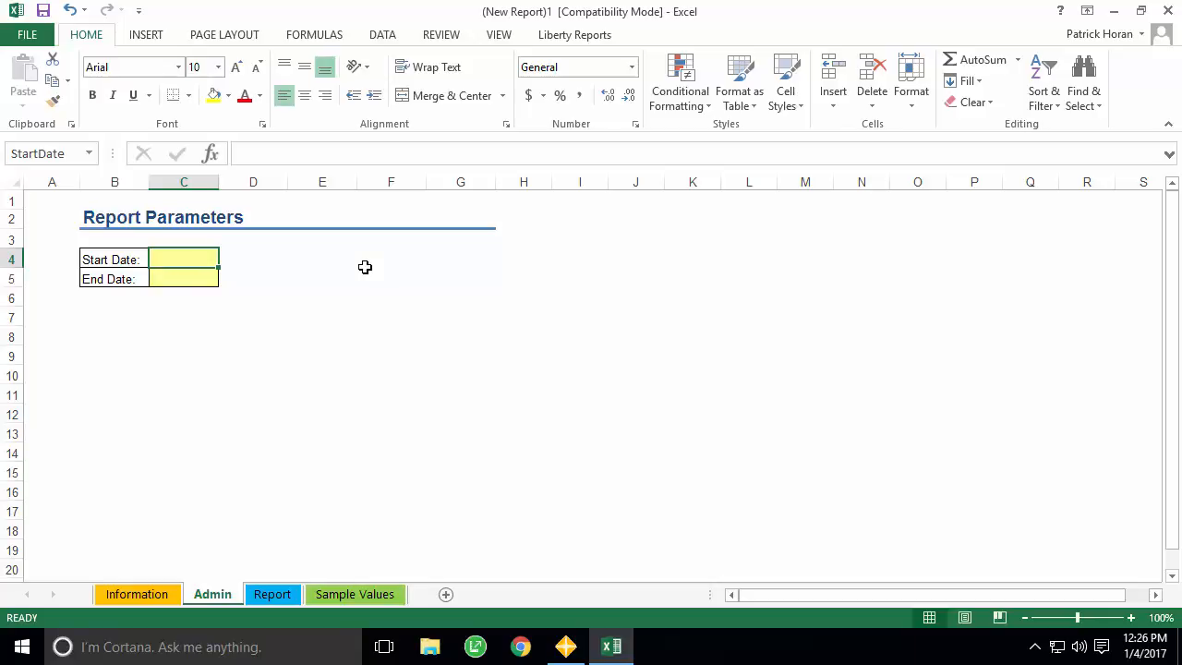
type("5/1/2011")
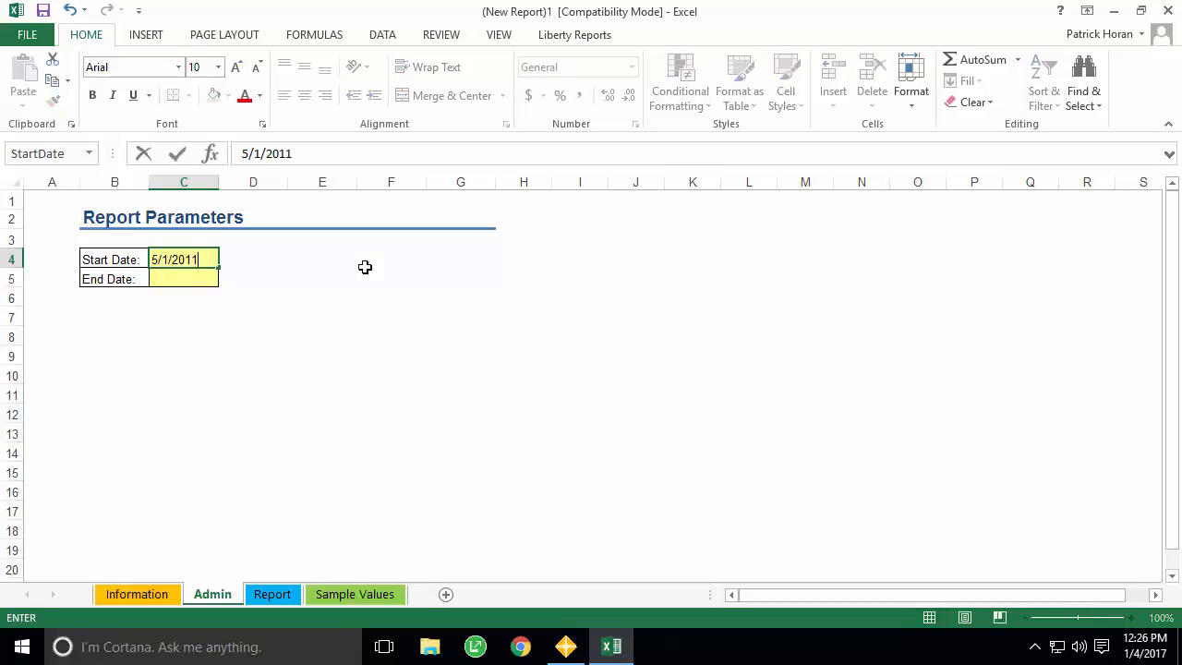
key("Return")
type("5/31/201")
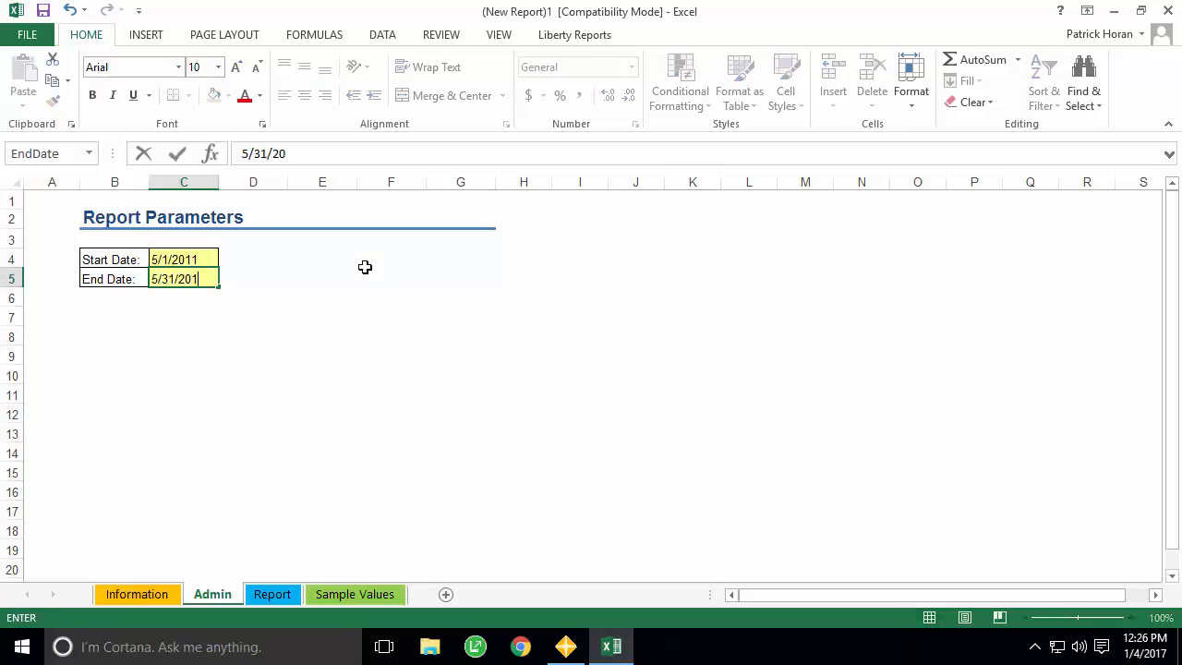
type("1")
key("Return")
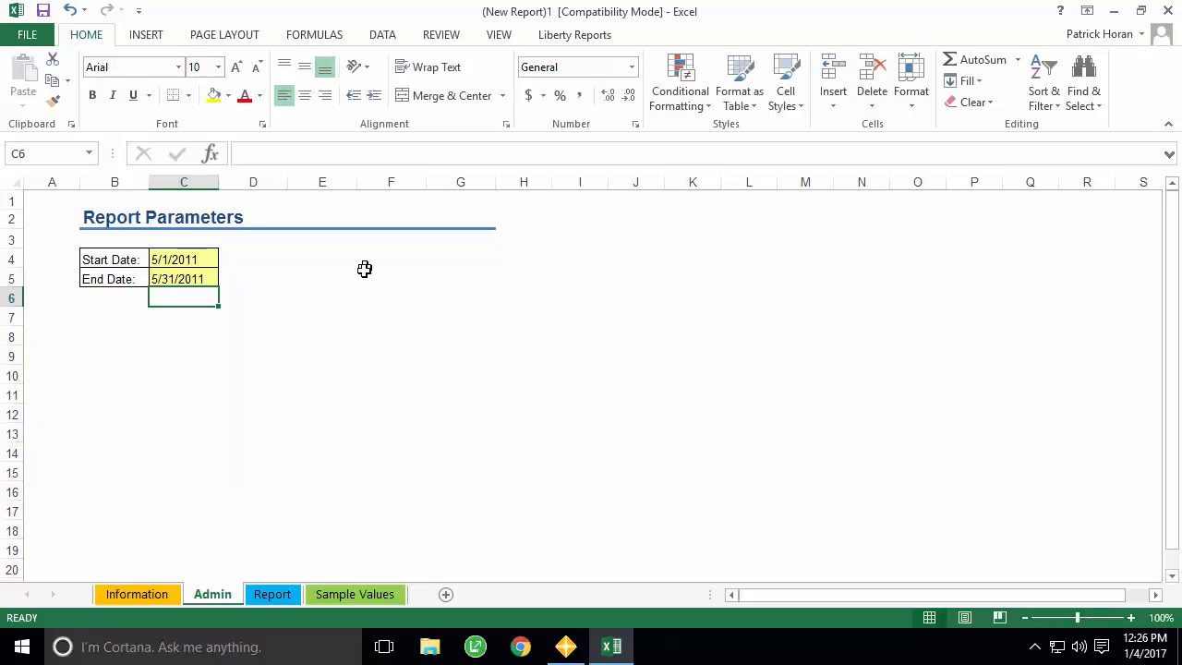
left_click(271, 595)
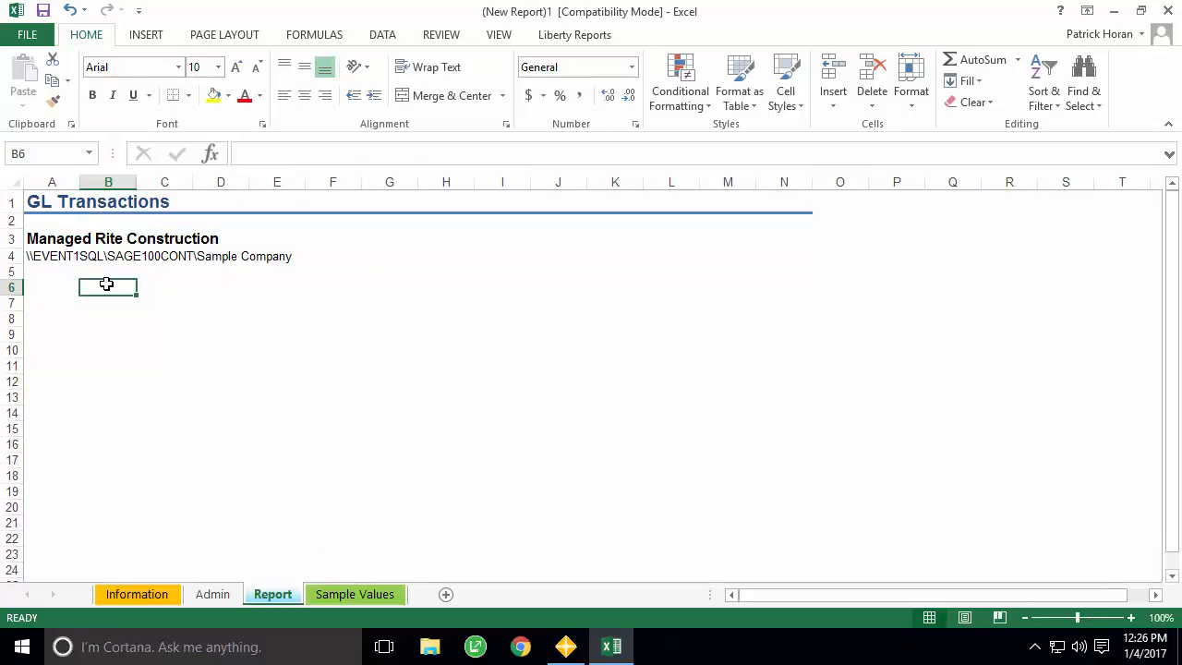
- Start a new Liberty Reports data query and select the GL Transaction table
left_click(573, 35)
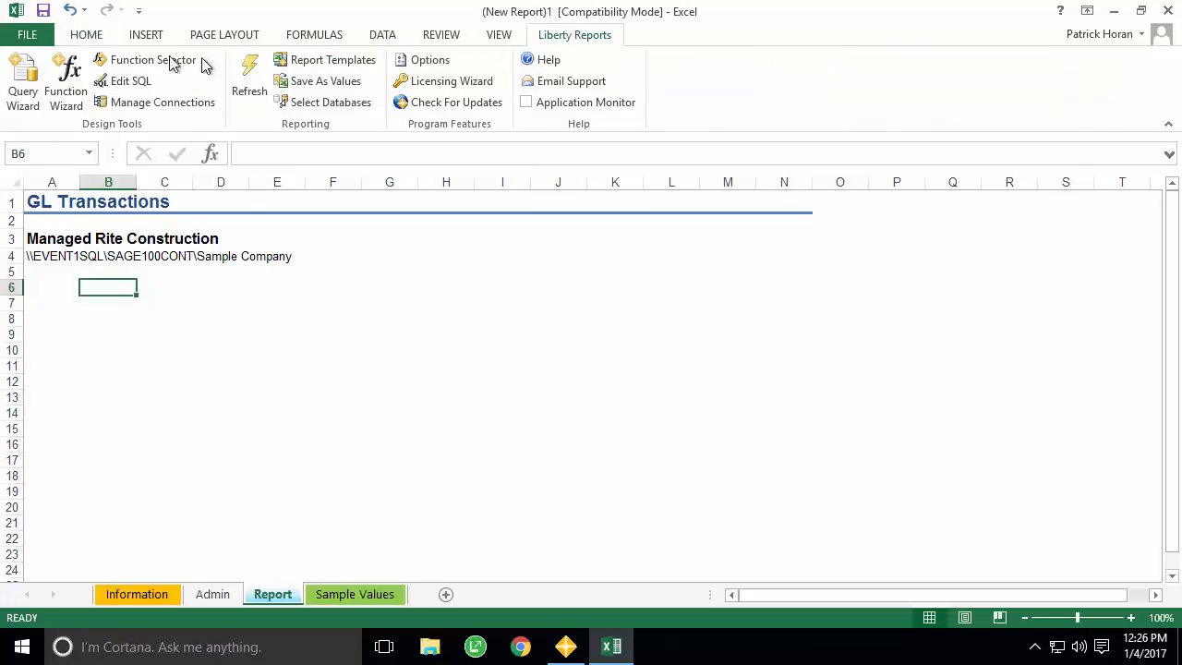
left_click(20, 84)
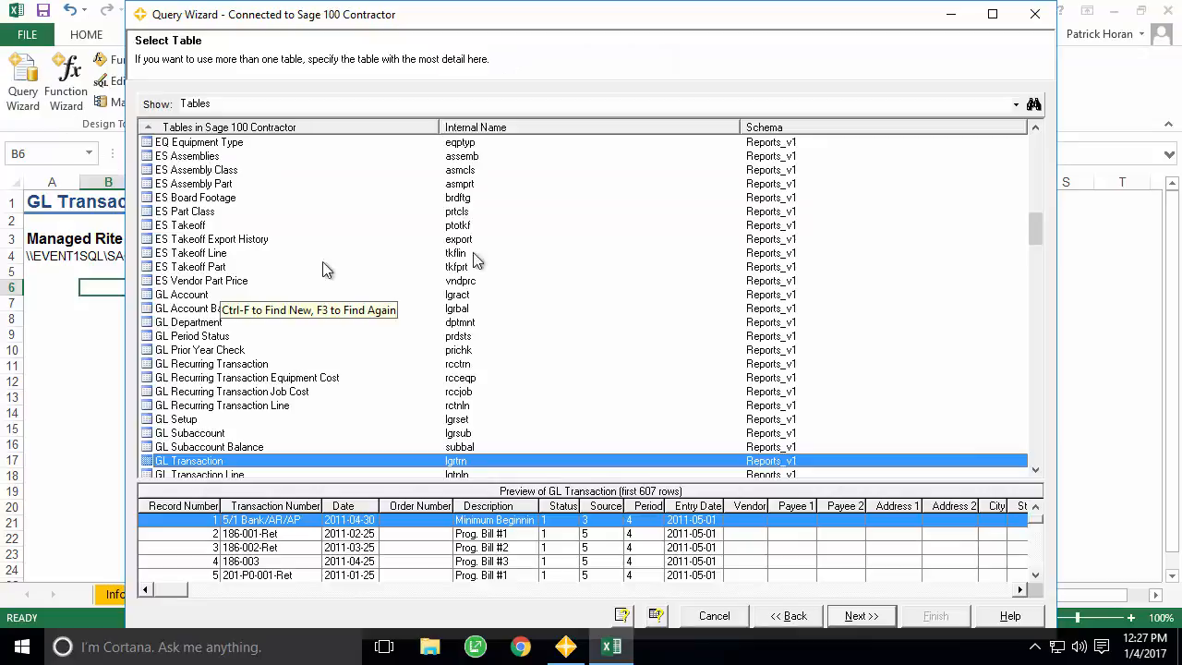
left_click(1035, 128)
left_click(1035, 131)
left_click(1035, 130)
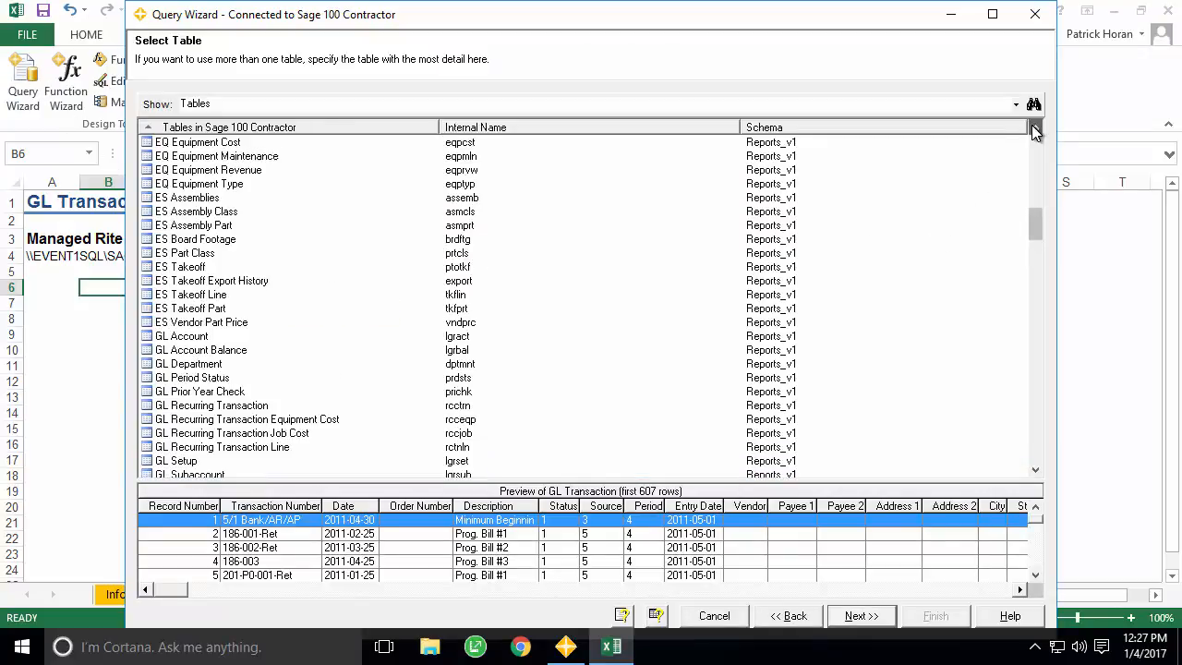
left_click(1035, 130)
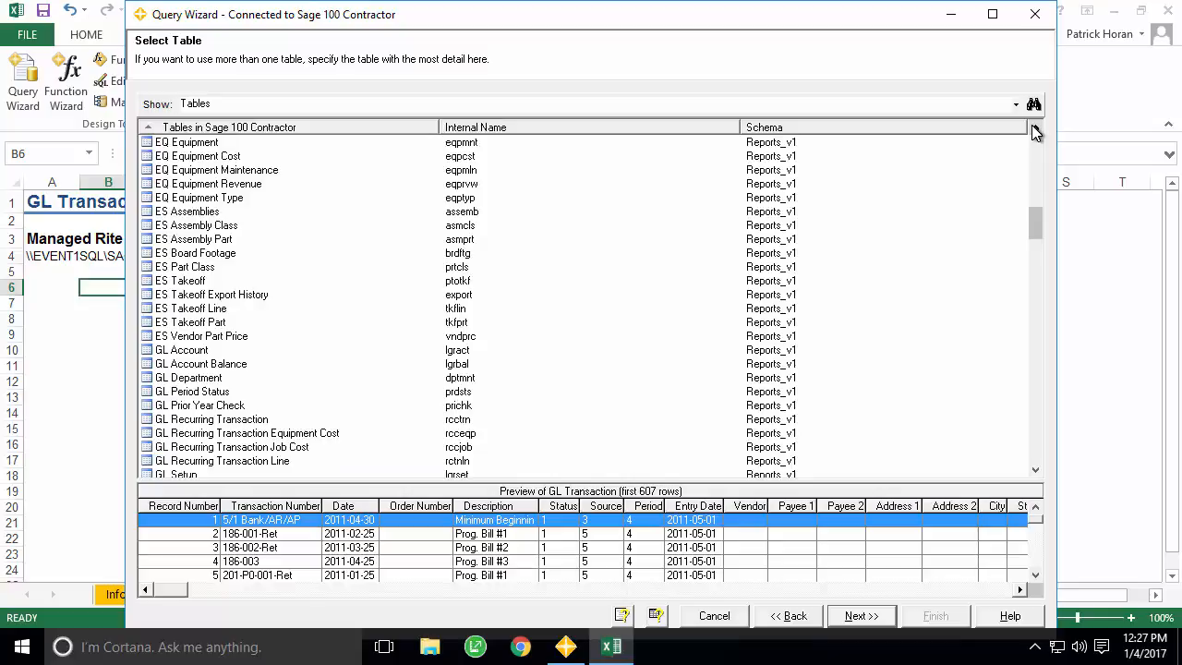
left_click(1035, 474)
left_click(1035, 474)
left_click(1035, 474)
left_click(1035, 474)
left_click(1035, 474)
left_click(1035, 473)
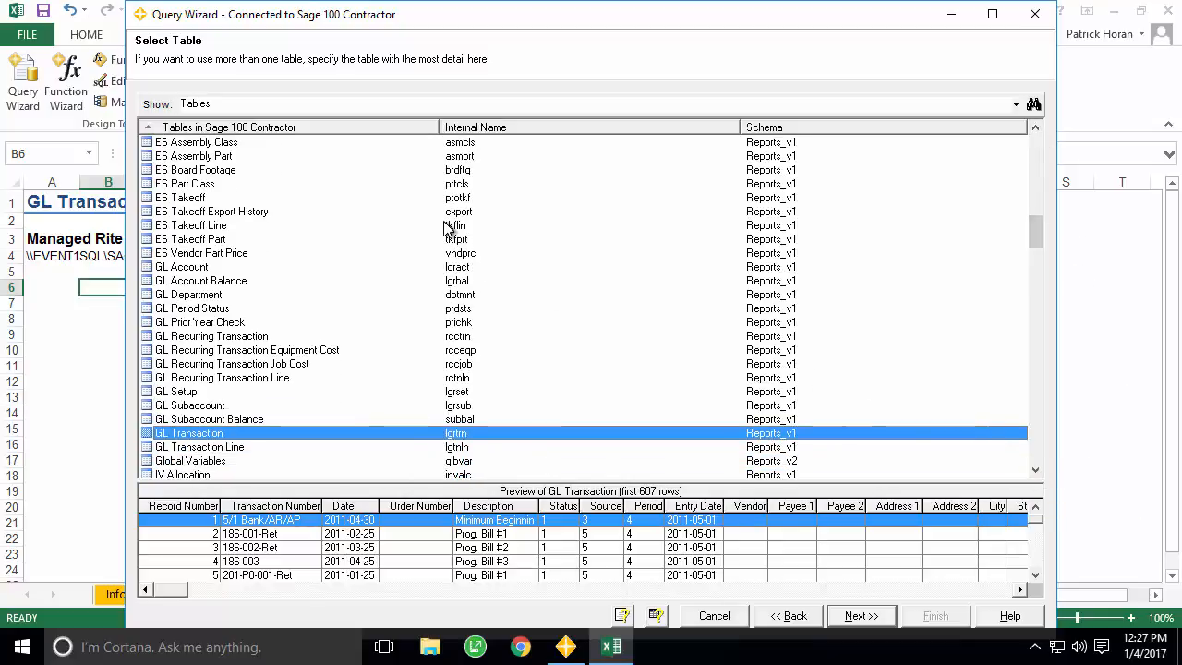
key("Up")
key("Up")
key("Up")
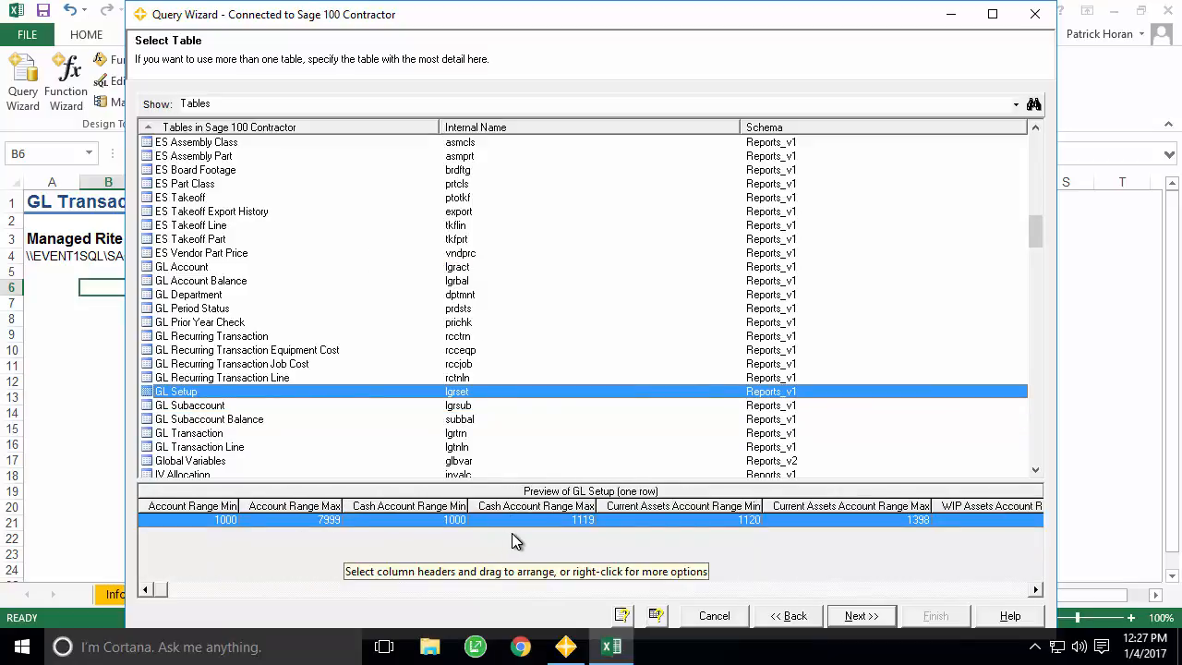
key("Down")
key("Down")
key("Down")
key("Down")
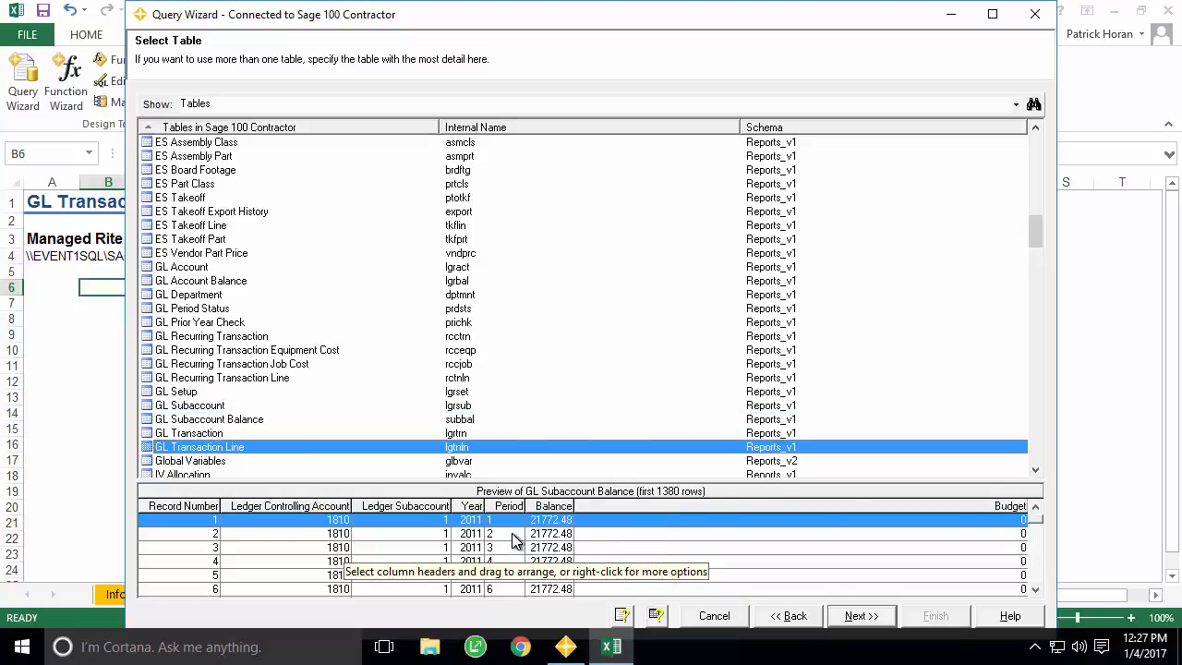
key("Up")
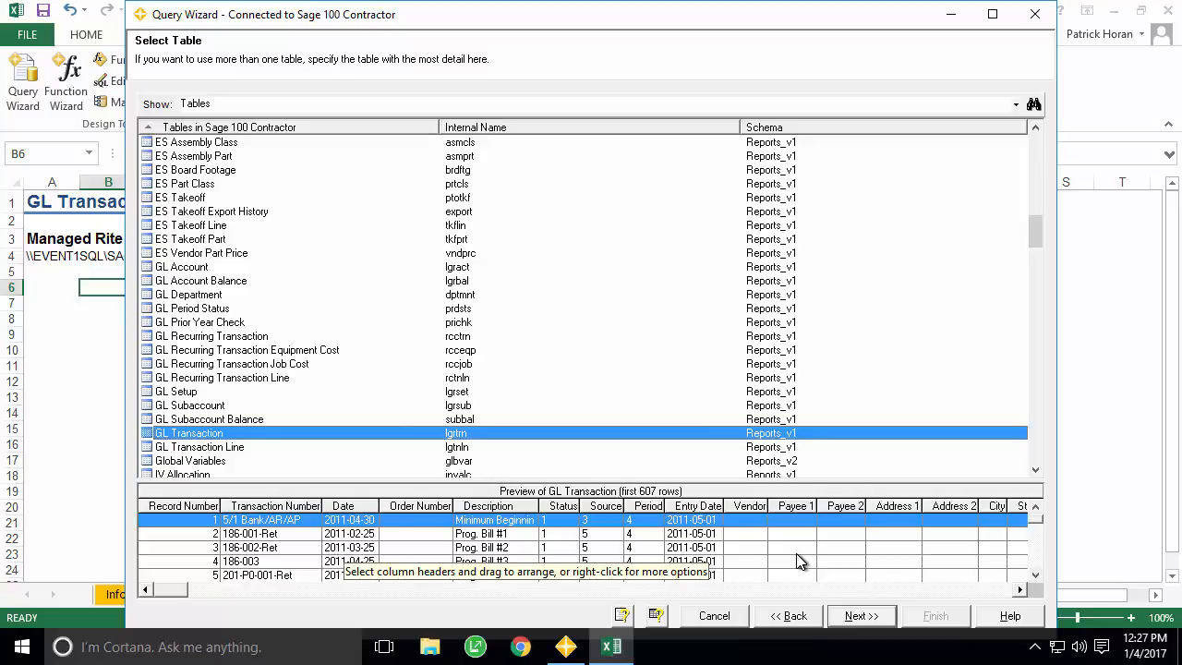
- Include the Record Number, Transaction Number, Date, Description, Vendor and Amount columns
left_click(861, 616)
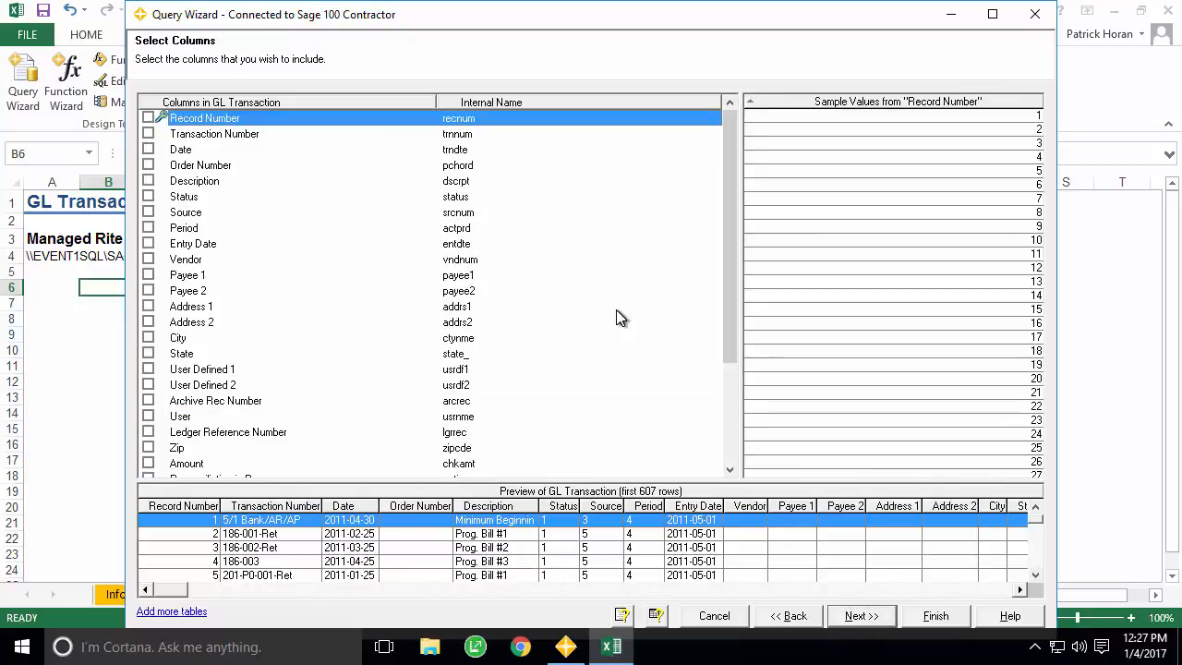
left_click_drag(730, 149, 723, 124)
key("Down")
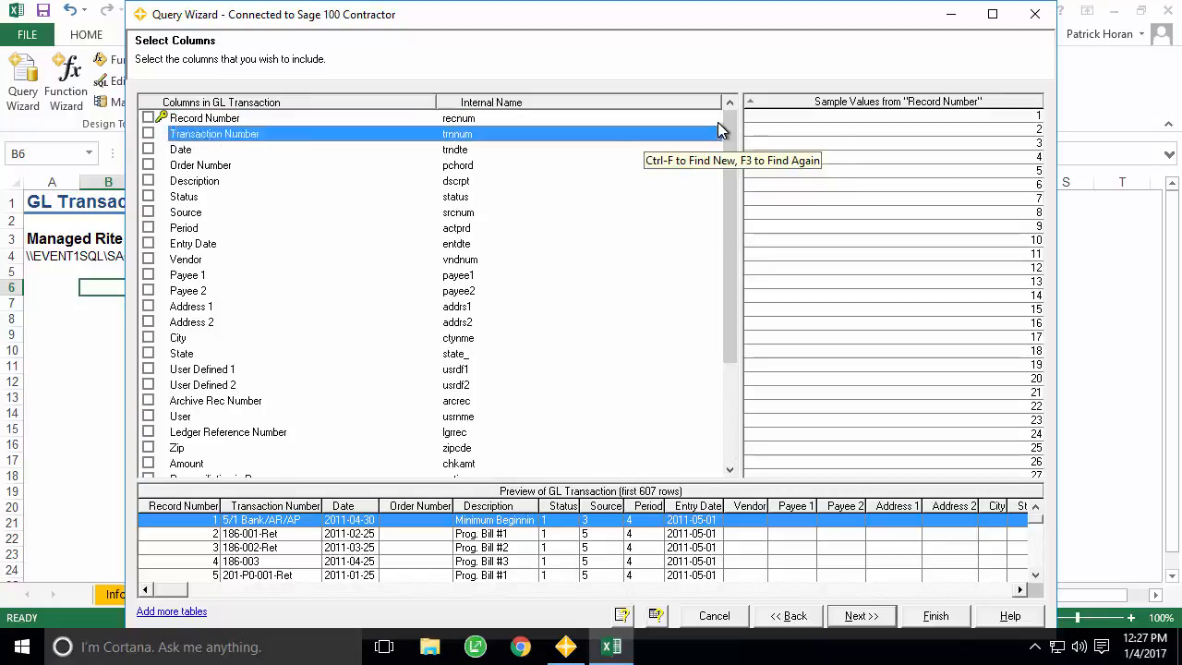
key("Up")
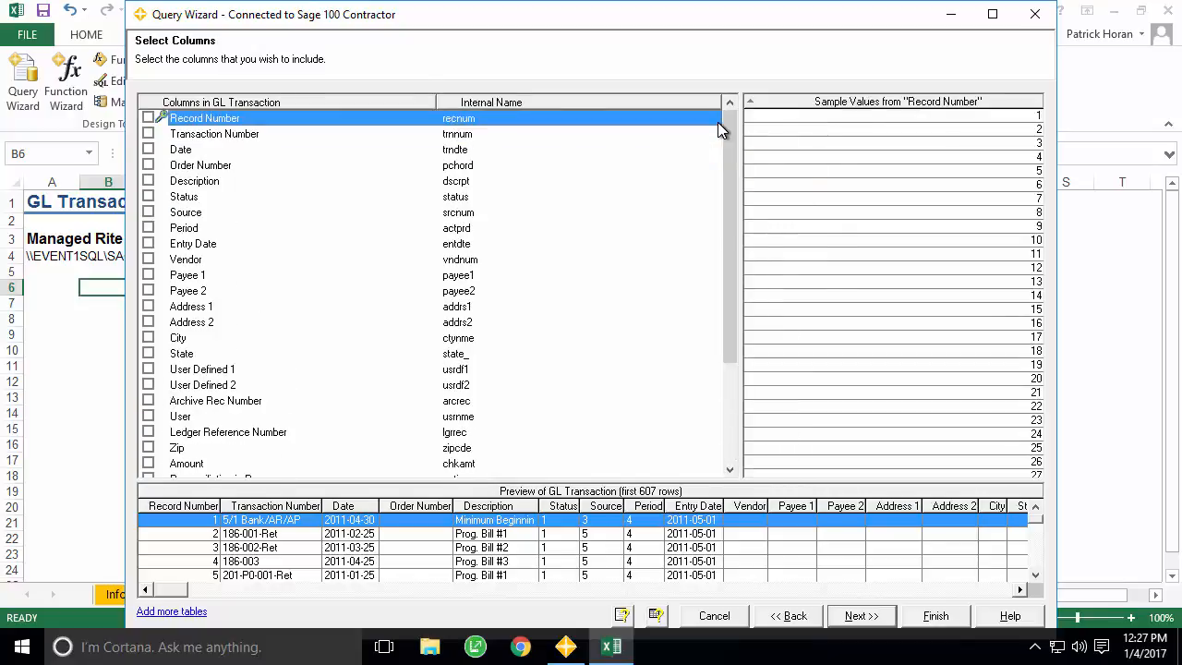
key("space")
key("space")
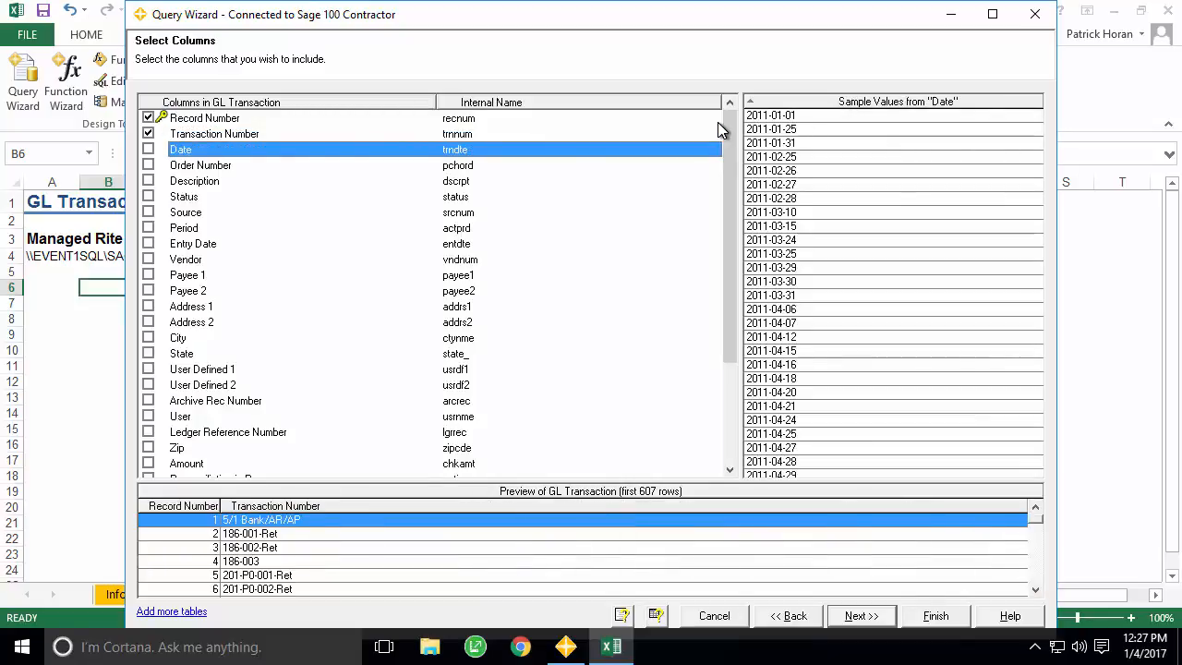
key("space")
key("Down")
key("space")
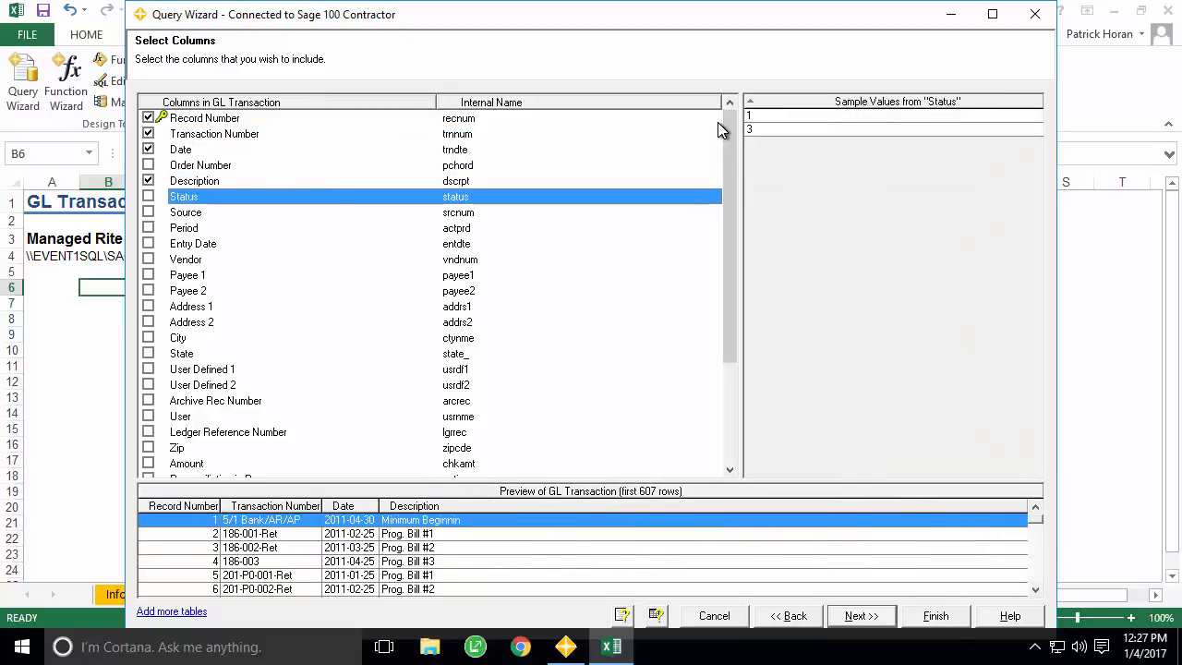
key("Down")
key("Down")
key("Down")
key("Down")
key("space")
key("Down")
key("Down")
key("Down")
key("Down")
key("Down")
key("Down")
key("Down")
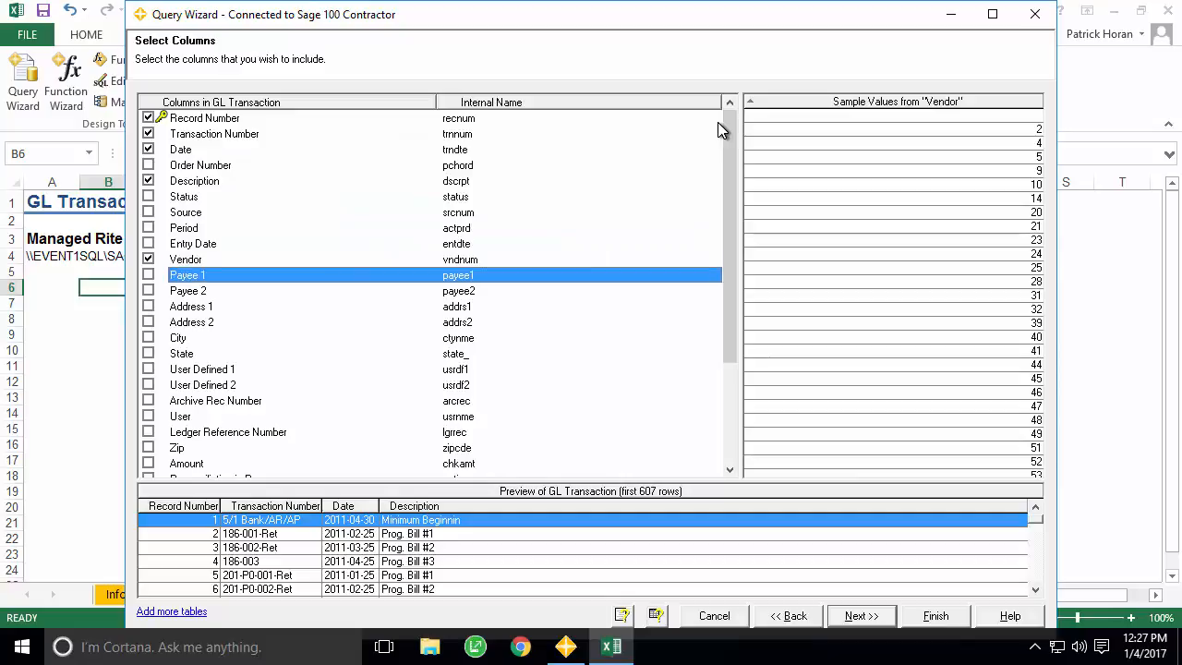
key("Down")
key("Down")
key("Down")
key("Down")
key("Down")
key("Down")
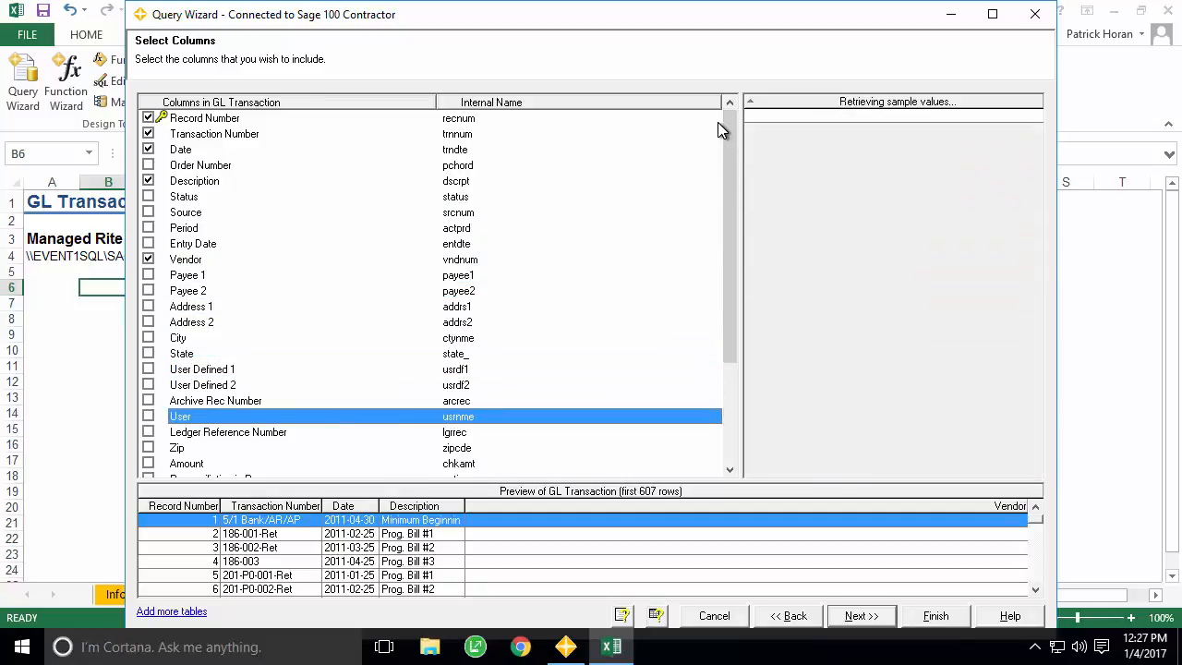
key("space")
key("Down")
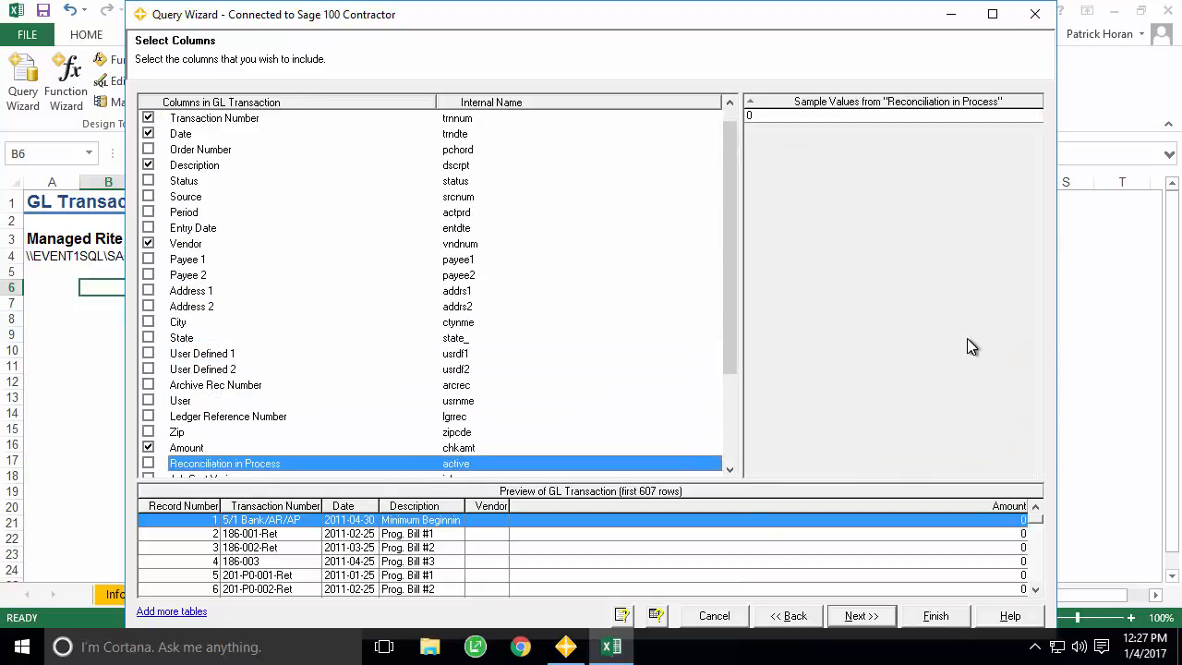
left_click(861, 616)
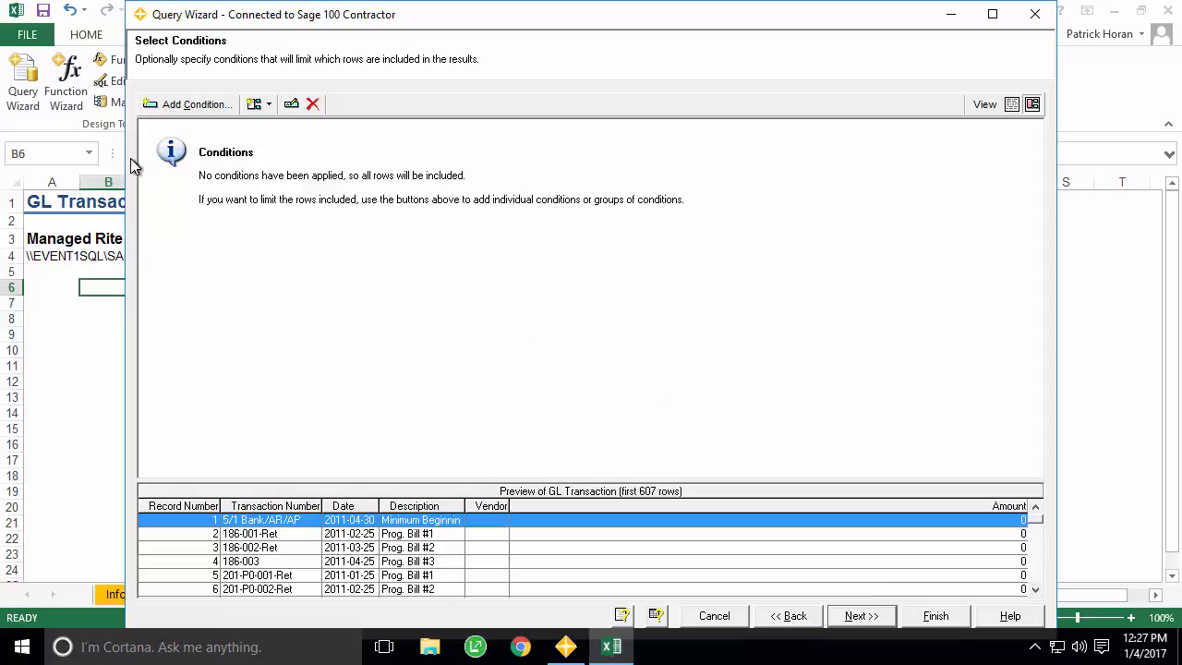
- Add a row condition: Date greater than or equal to the StartDate cell reference
left_click(173, 107)
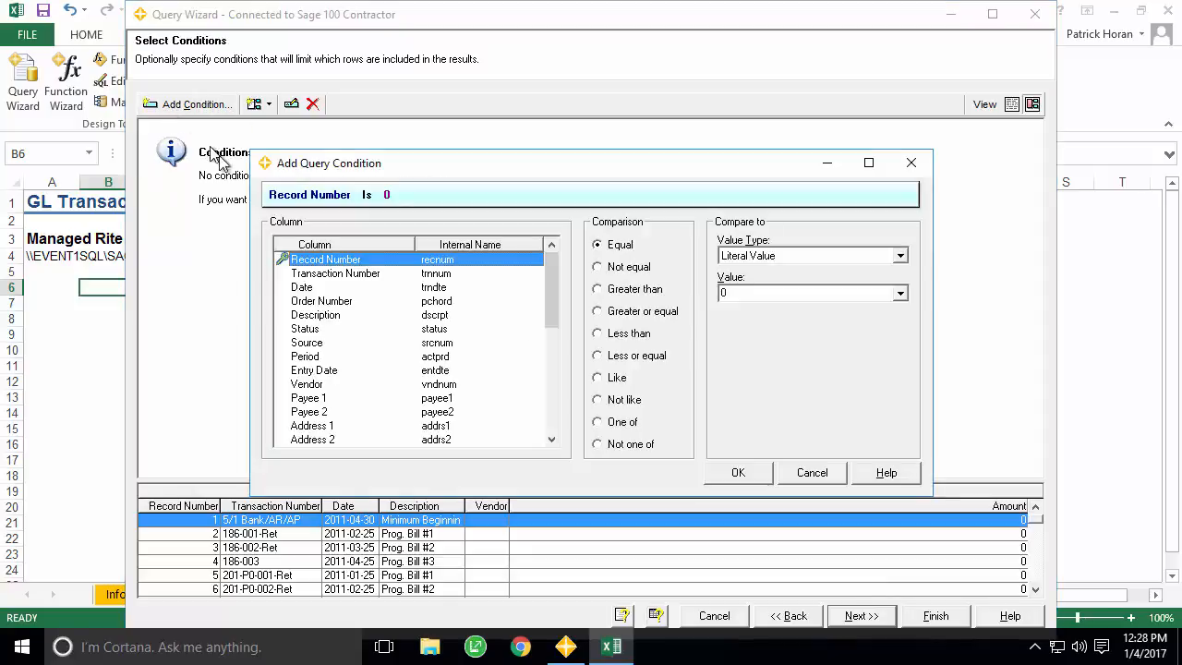
left_click(301, 289)
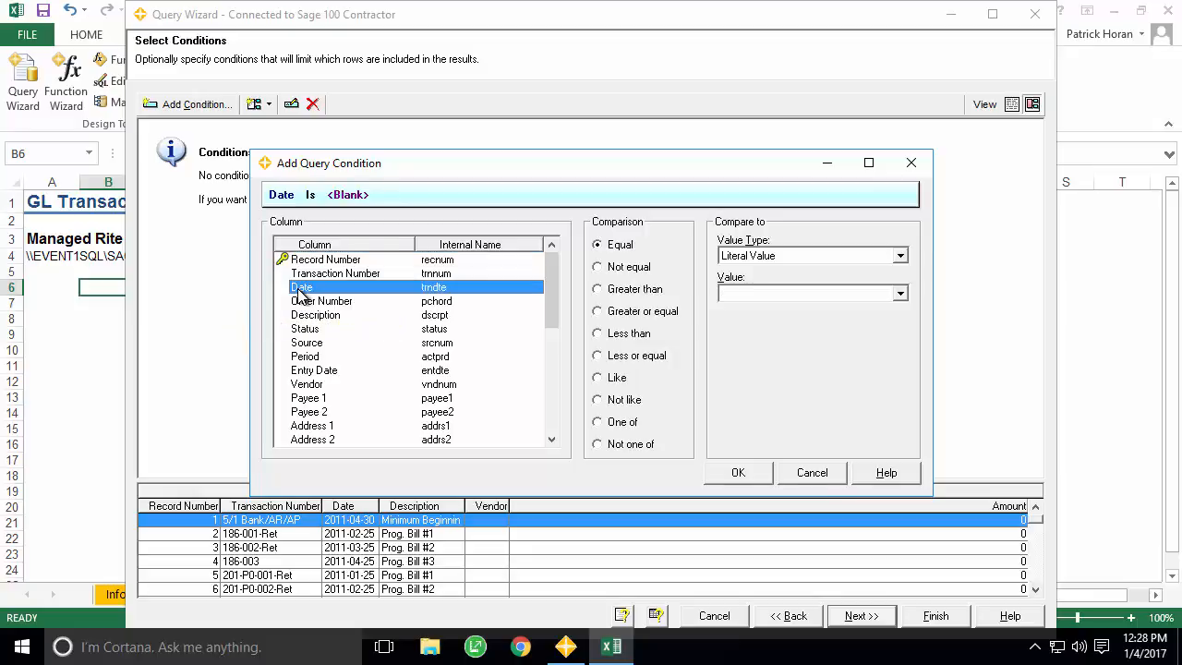
left_click(610, 318)
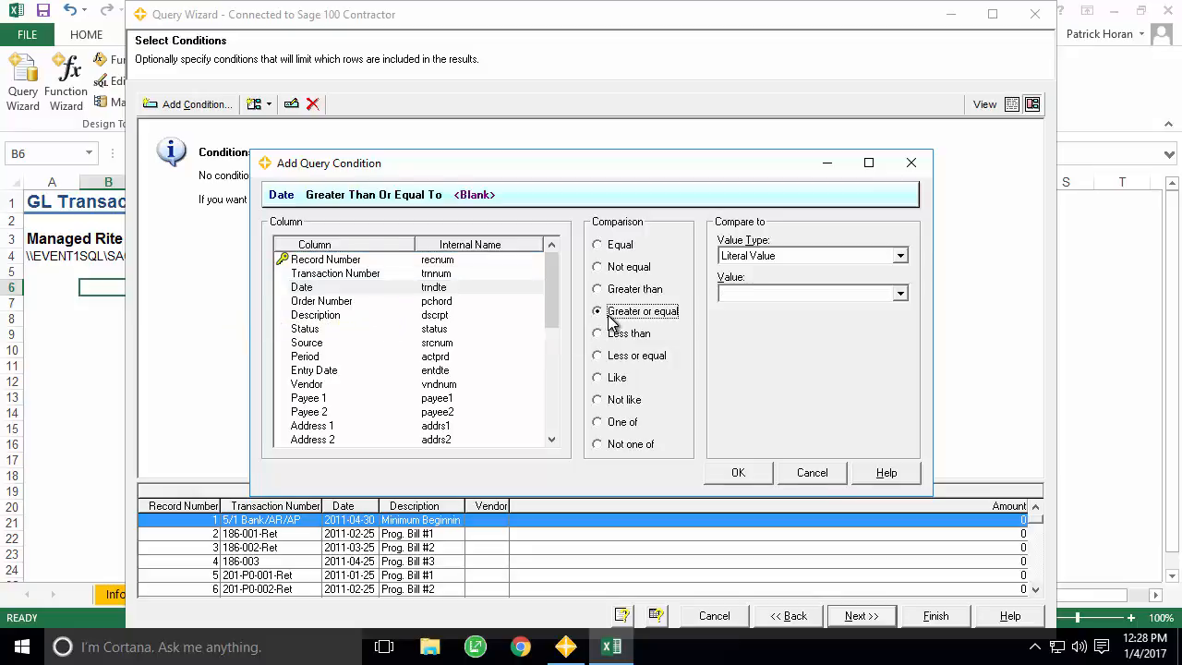
left_click(901, 256)
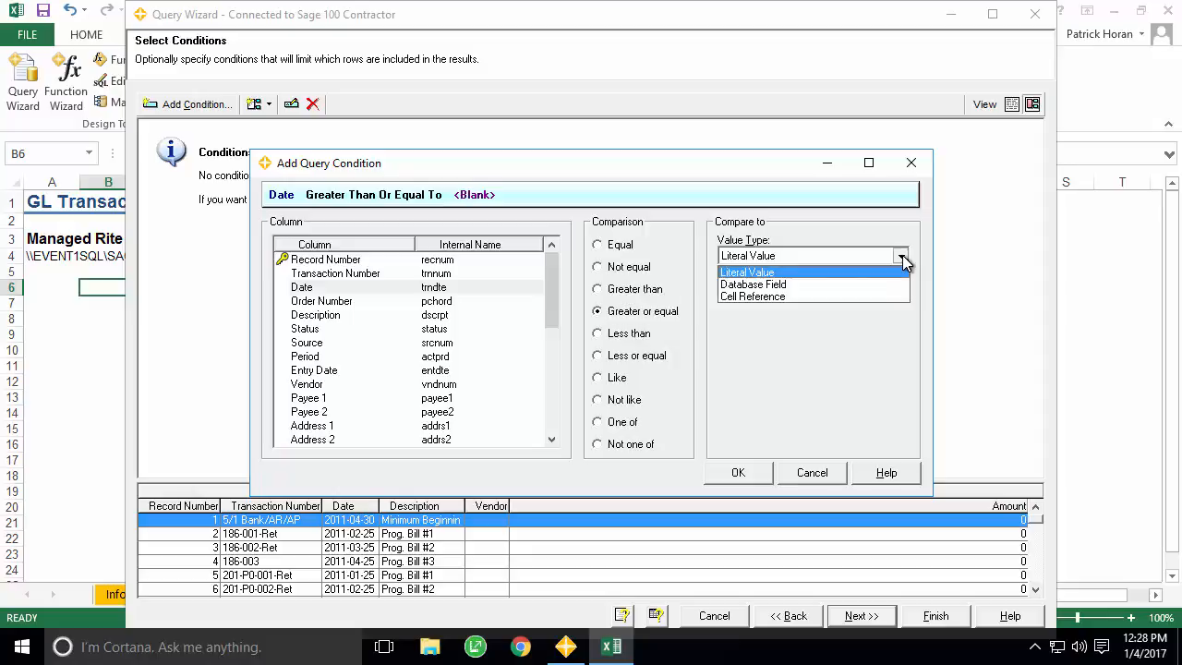
left_click(797, 296)
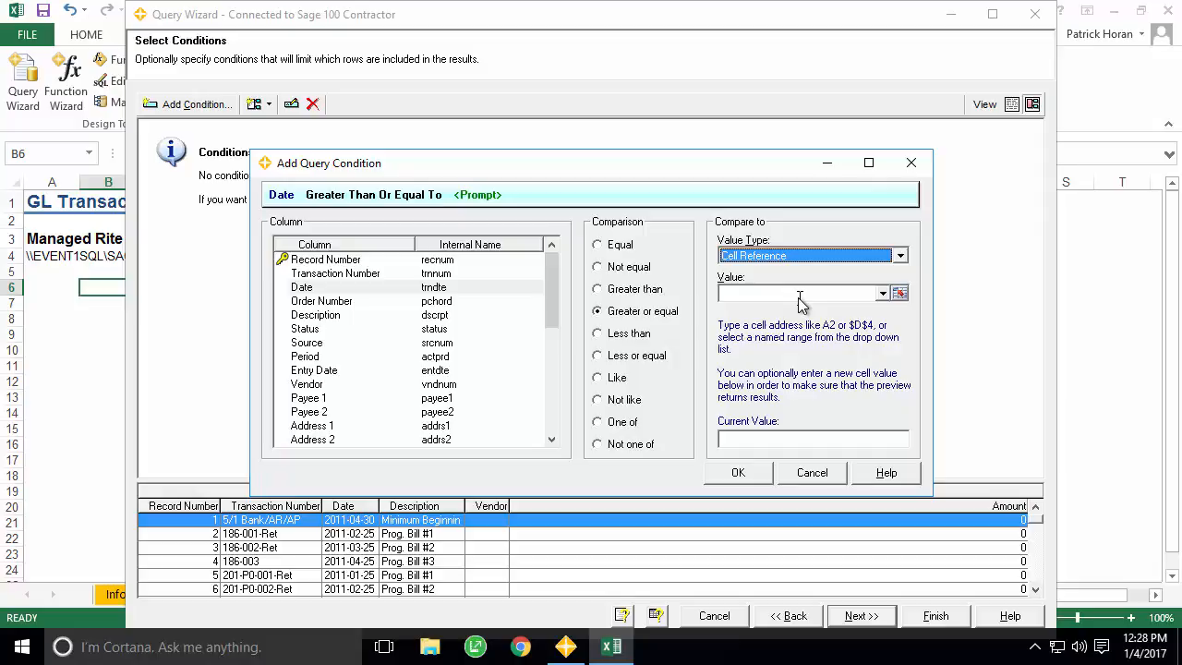
left_click(879, 293)
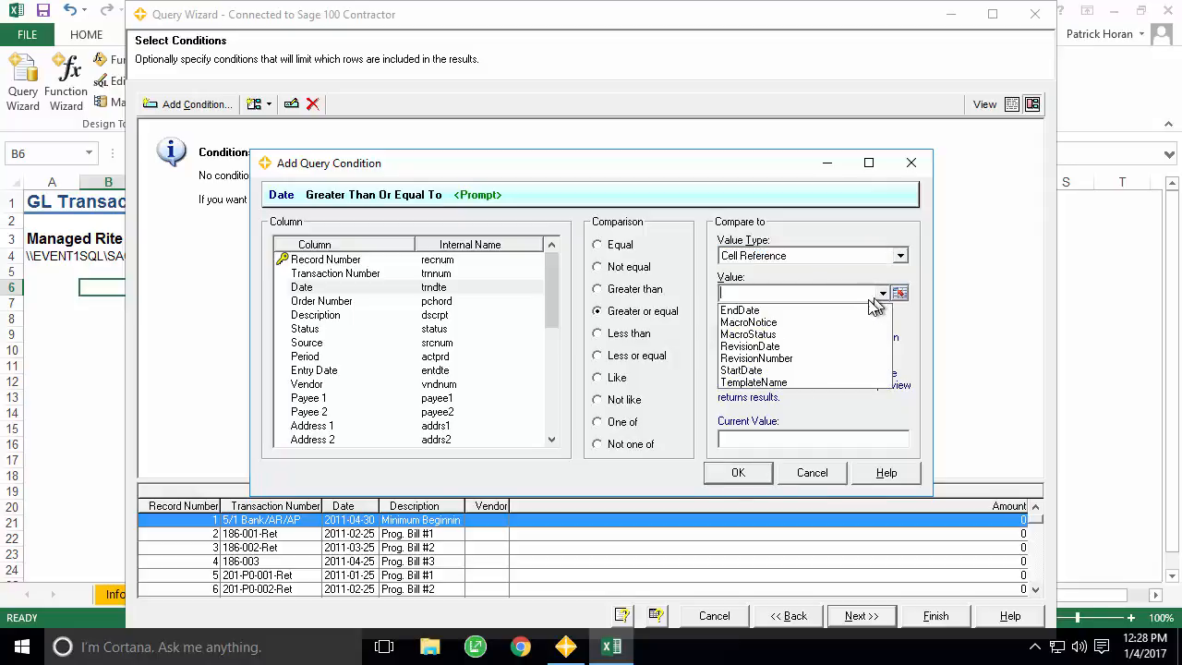
left_click(799, 372)
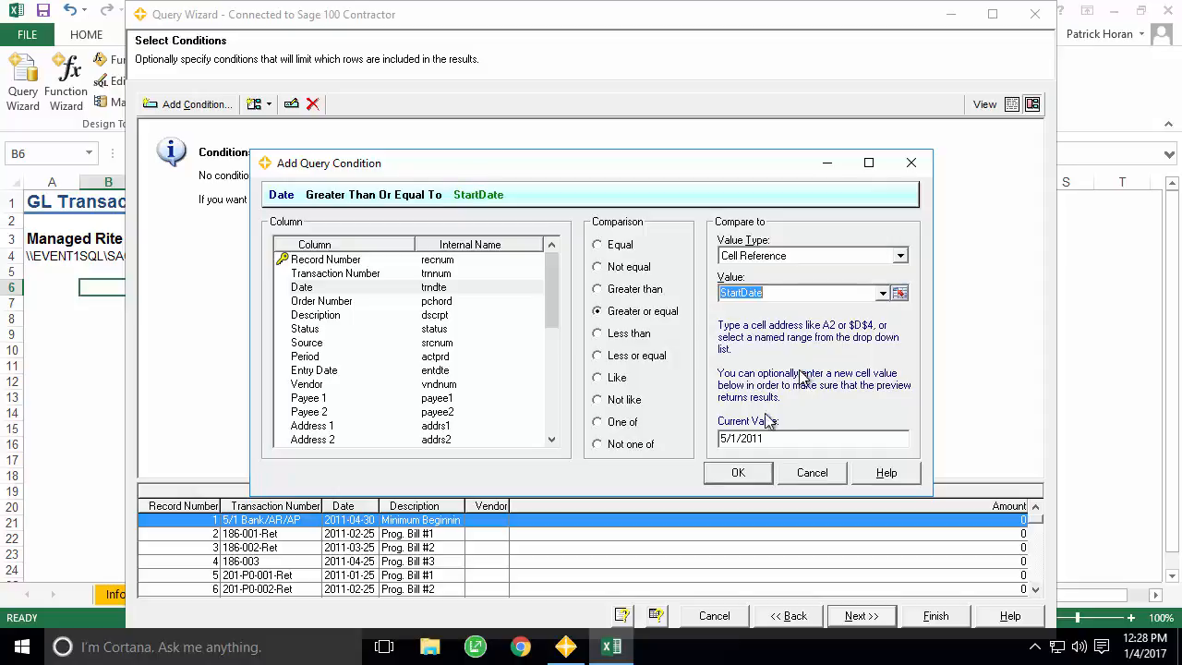
left_click(738, 473)
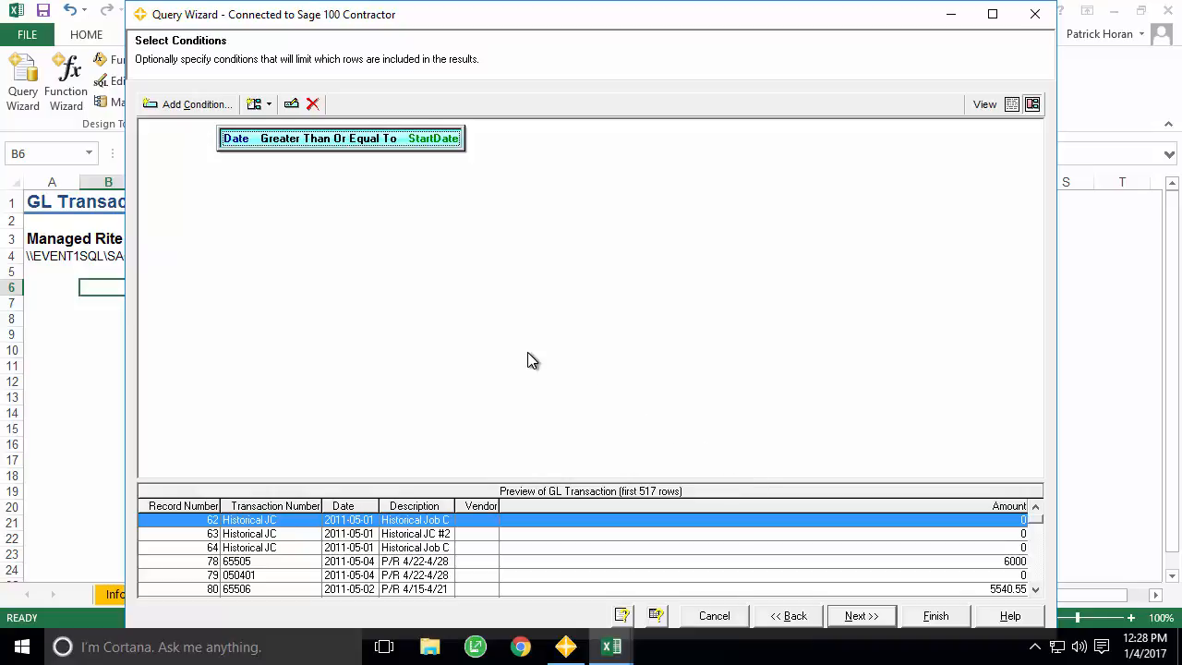
left_click(192, 107)
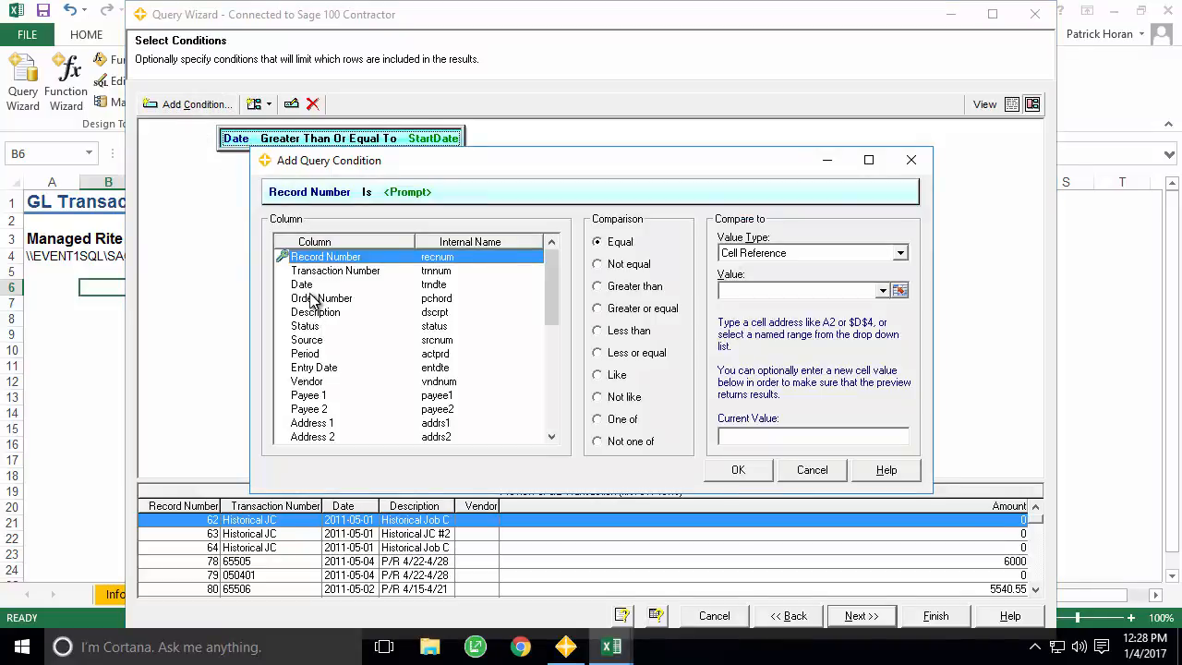
- Add a second ANDed condition: Date less than or equal to the EndDate cell reference
left_click(305, 285)
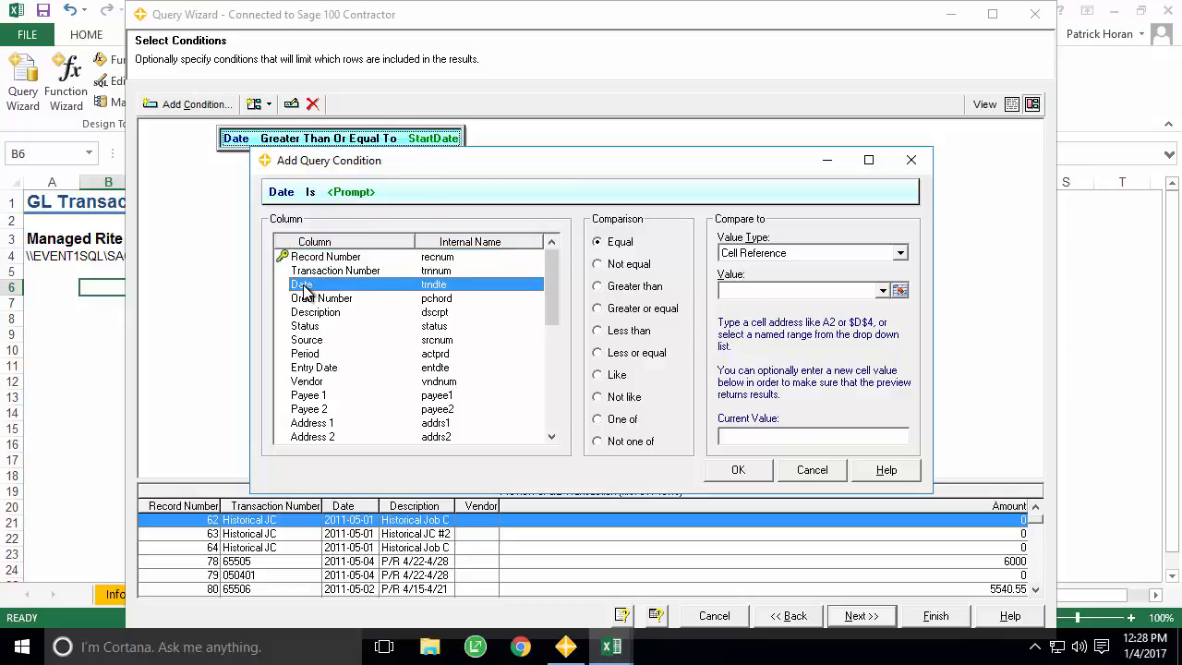
left_click(600, 355)
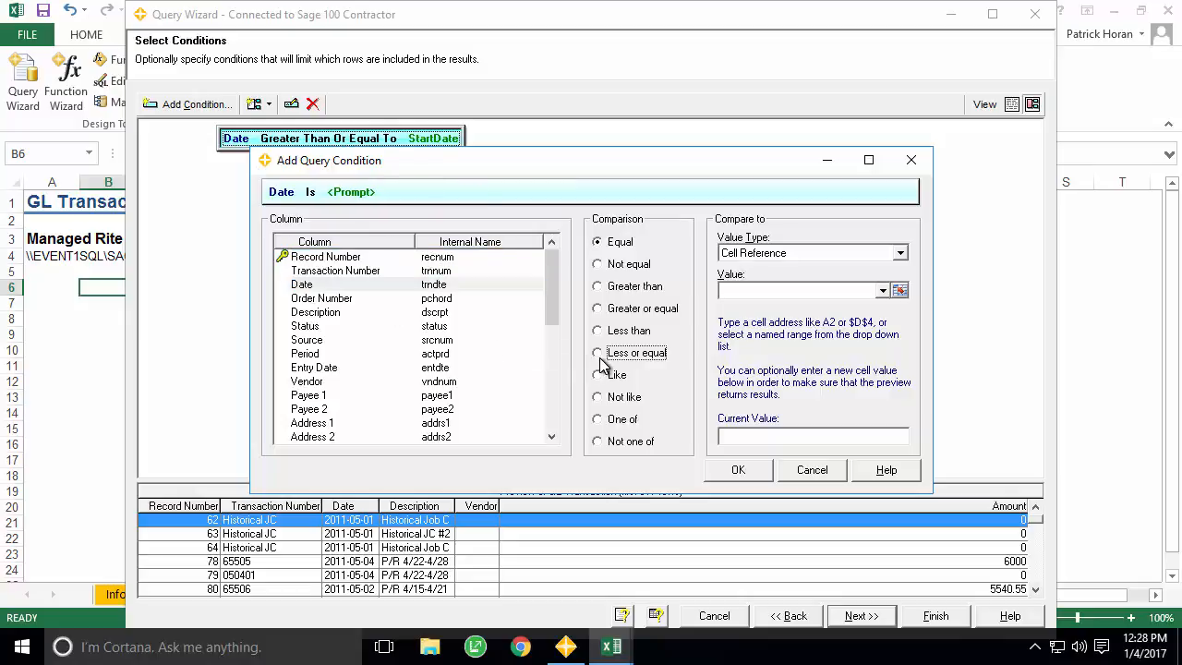
left_click(900, 253)
left_click(886, 292)
left_click(882, 290)
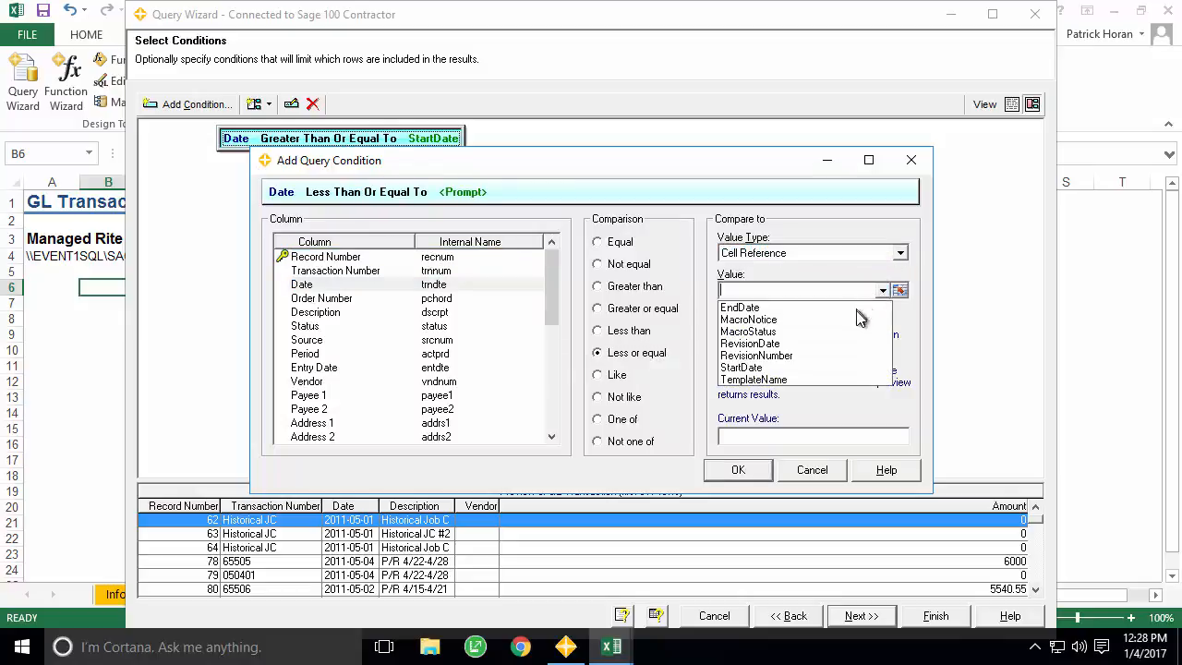
left_click(856, 309)
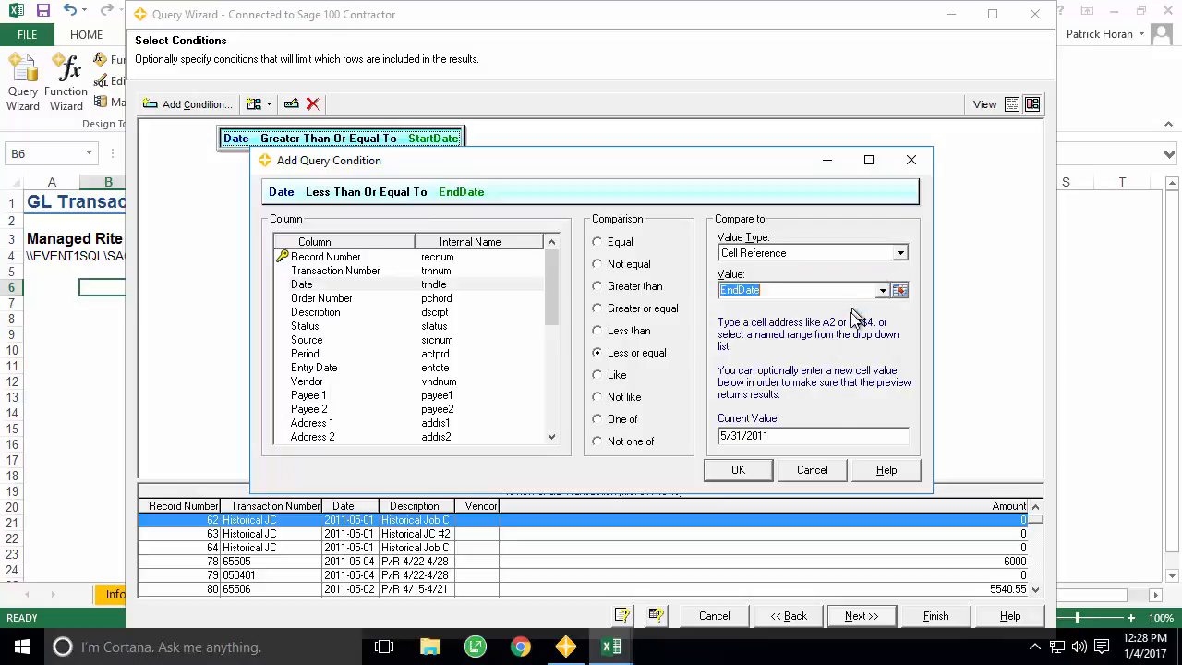
left_click(744, 469)
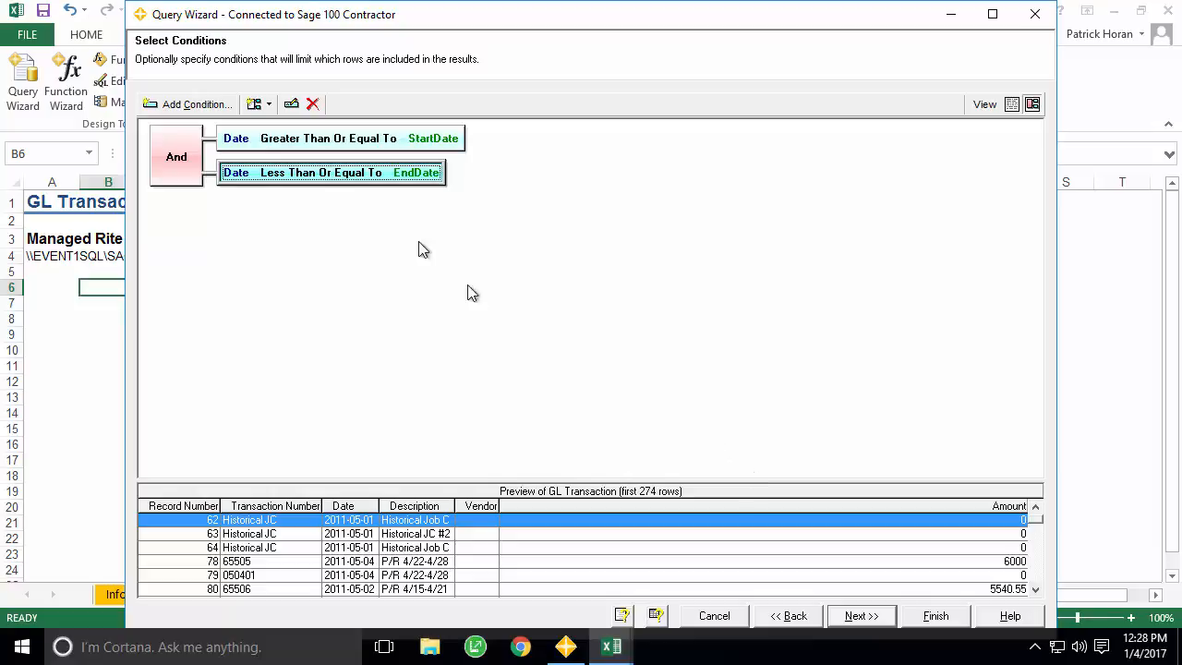
left_click(197, 104)
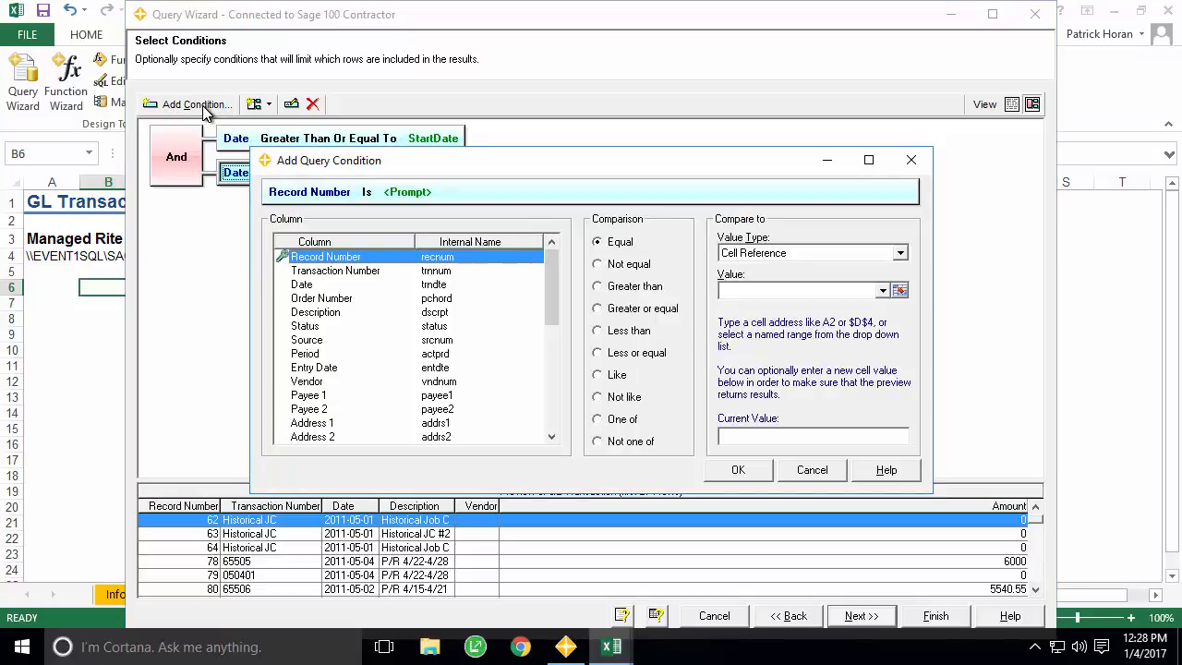
- Add the condition Vendor not equal to literal value 0 and finish the query
left_click(333, 383)
left_click(604, 264)
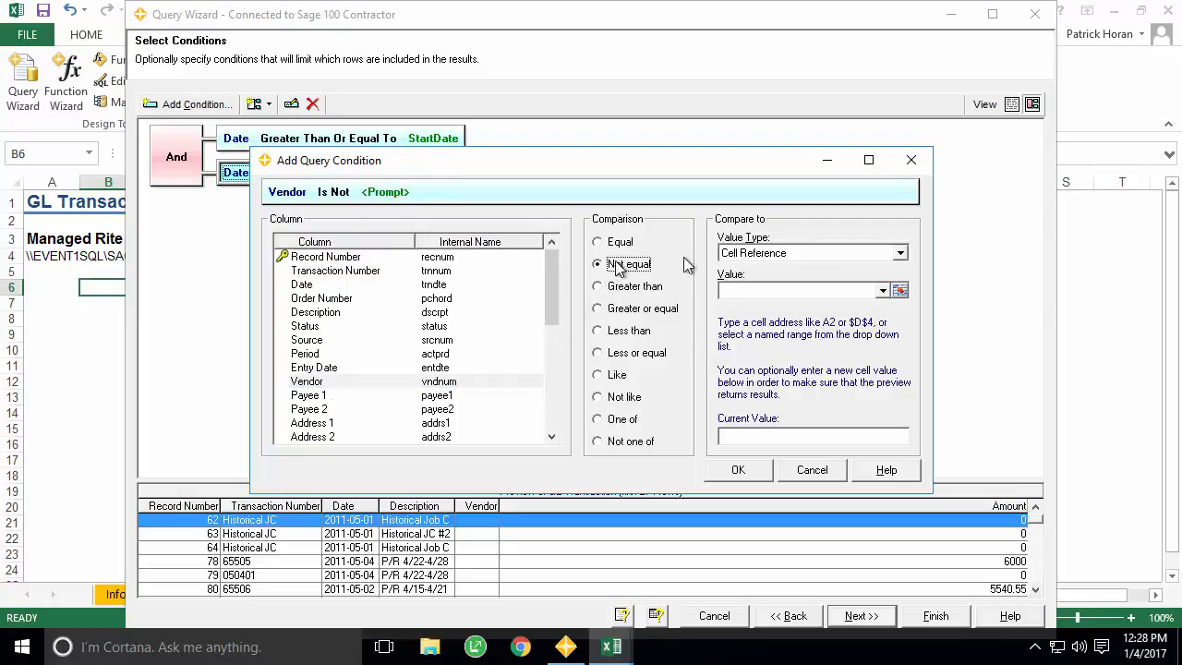
left_click(812, 255)
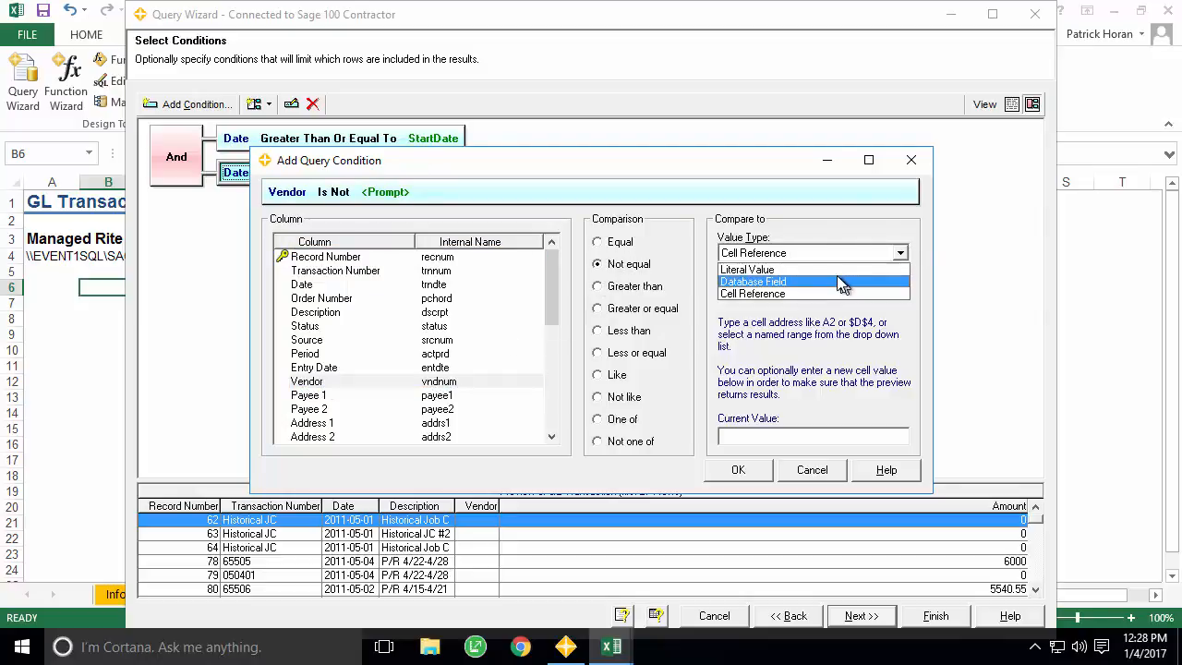
left_click(836, 271)
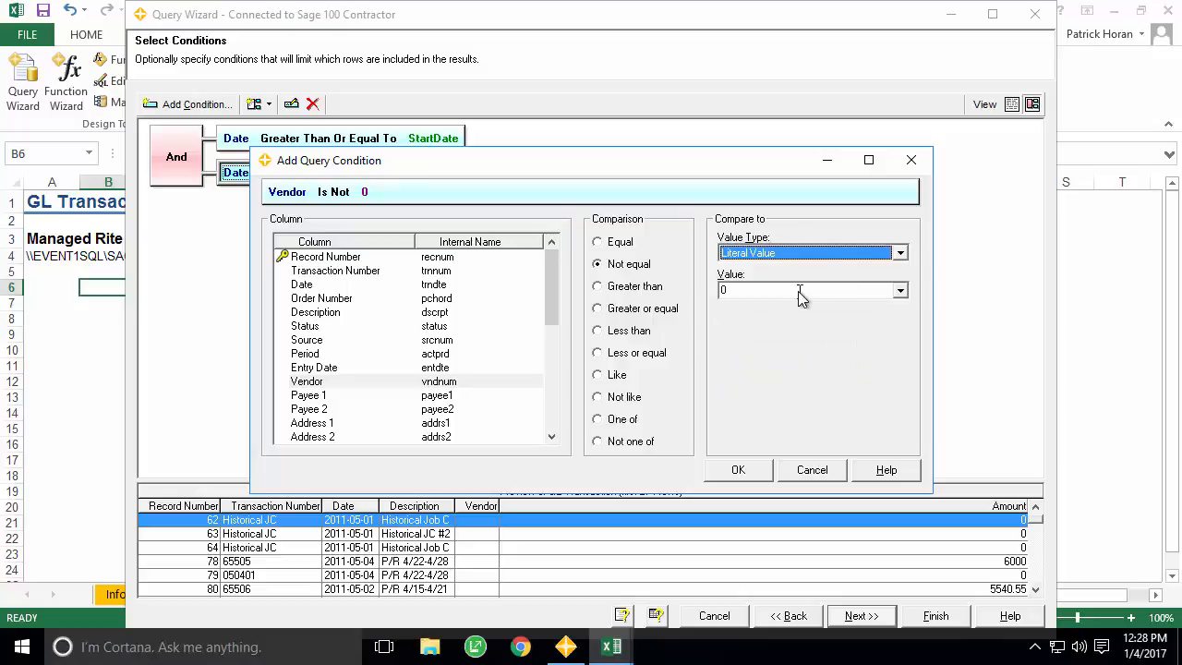
left_click(755, 472)
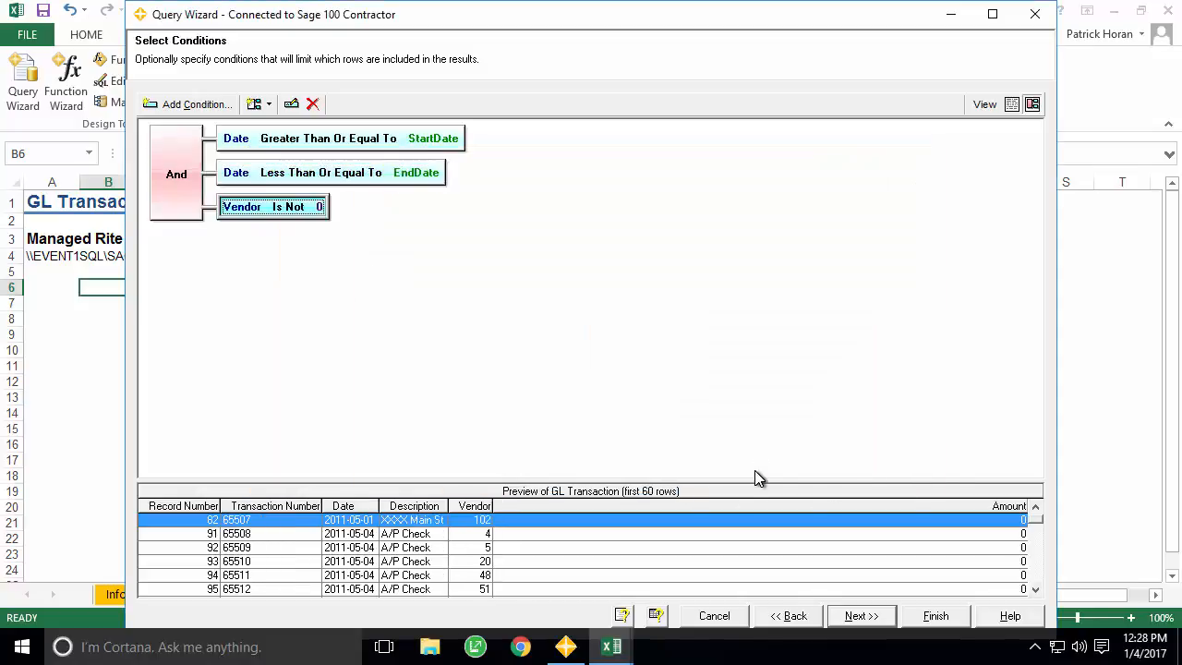
left_click(930, 619)
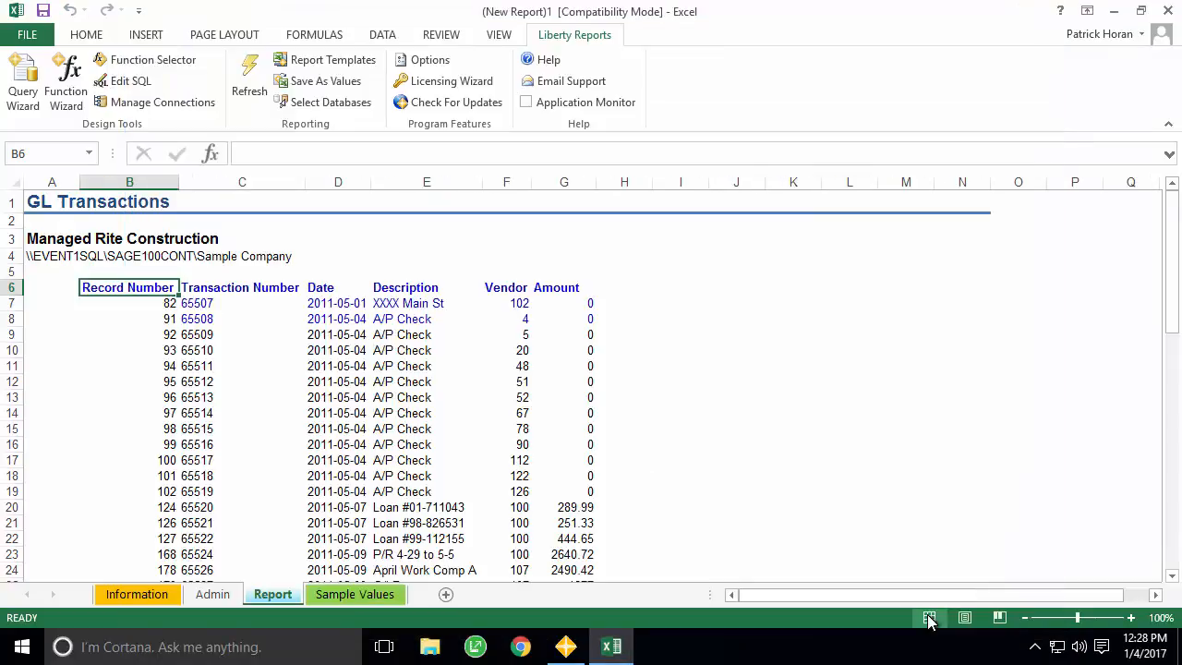
- Apply the Column Caption cell style to the header row B6:G6
left_click(565, 288, "shift")
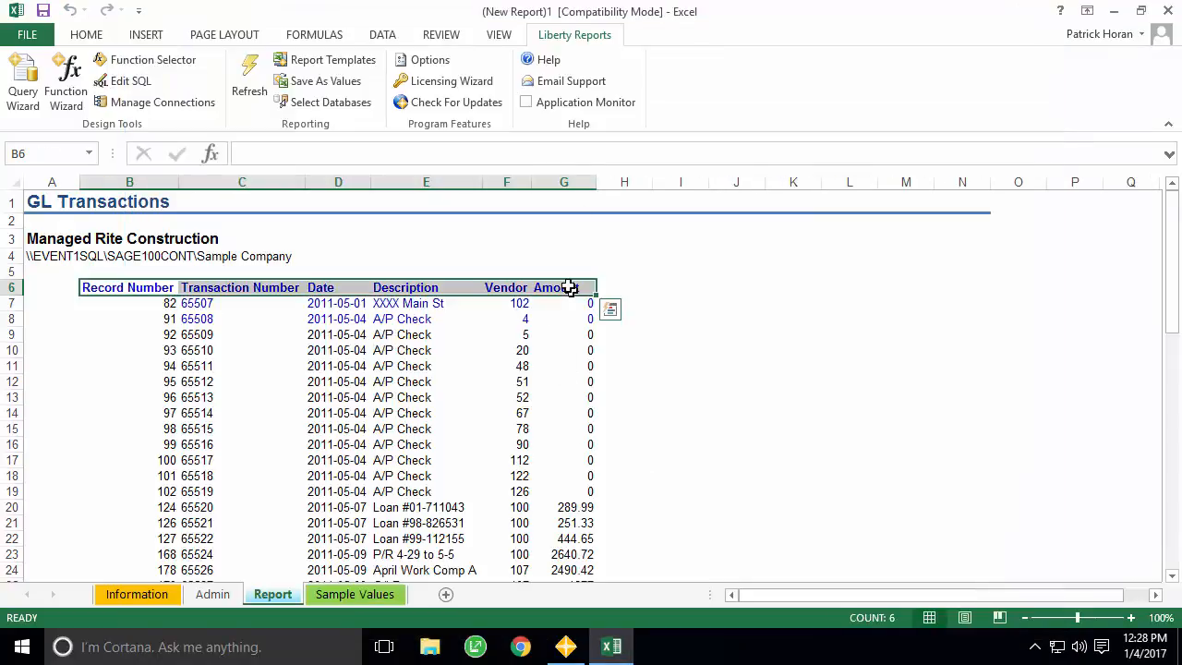
left_click(88, 35)
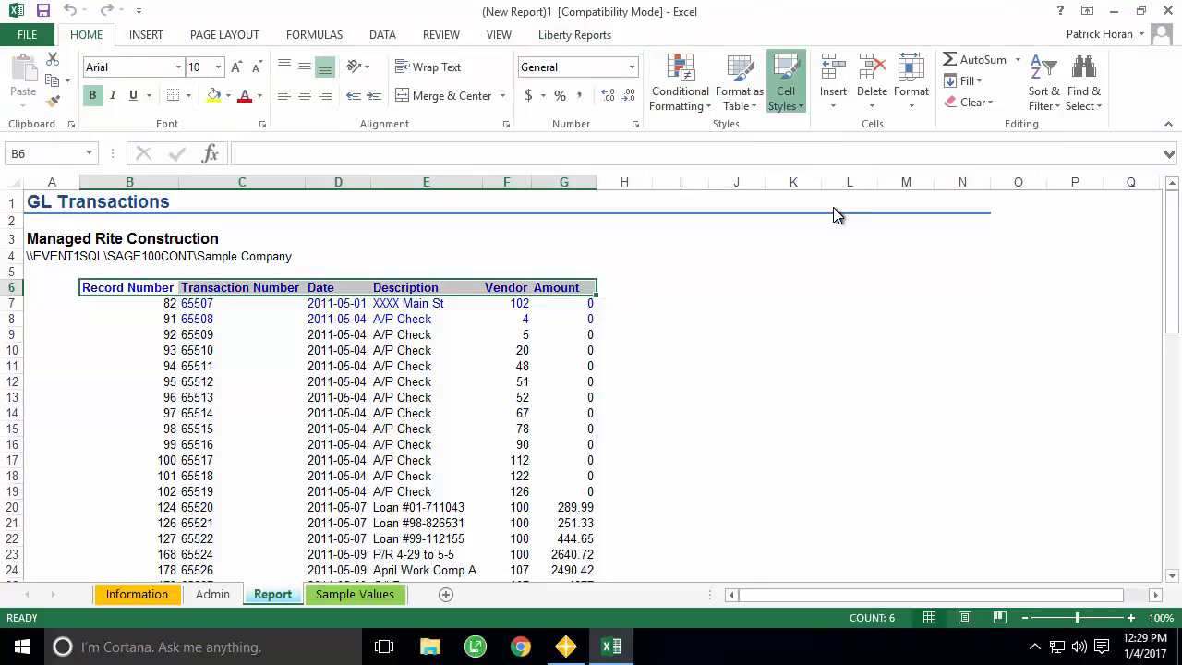
left_click(726, 157)
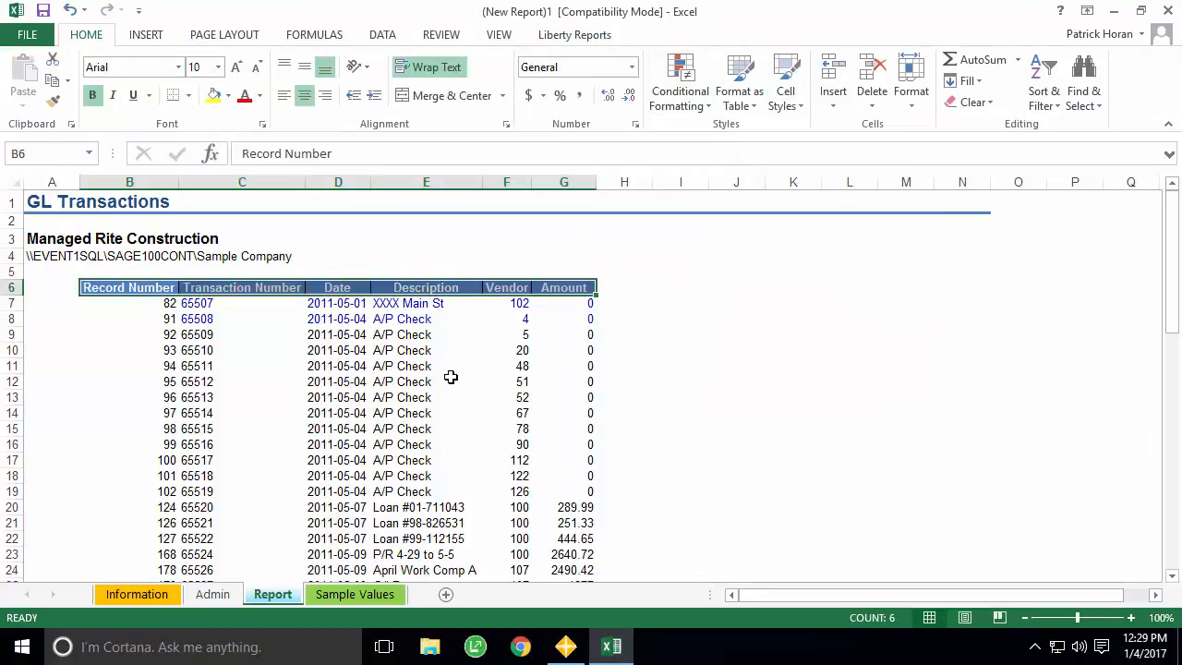
- Apply the custom bordered cell style to all the report's data rows
key("Down")
key("End")
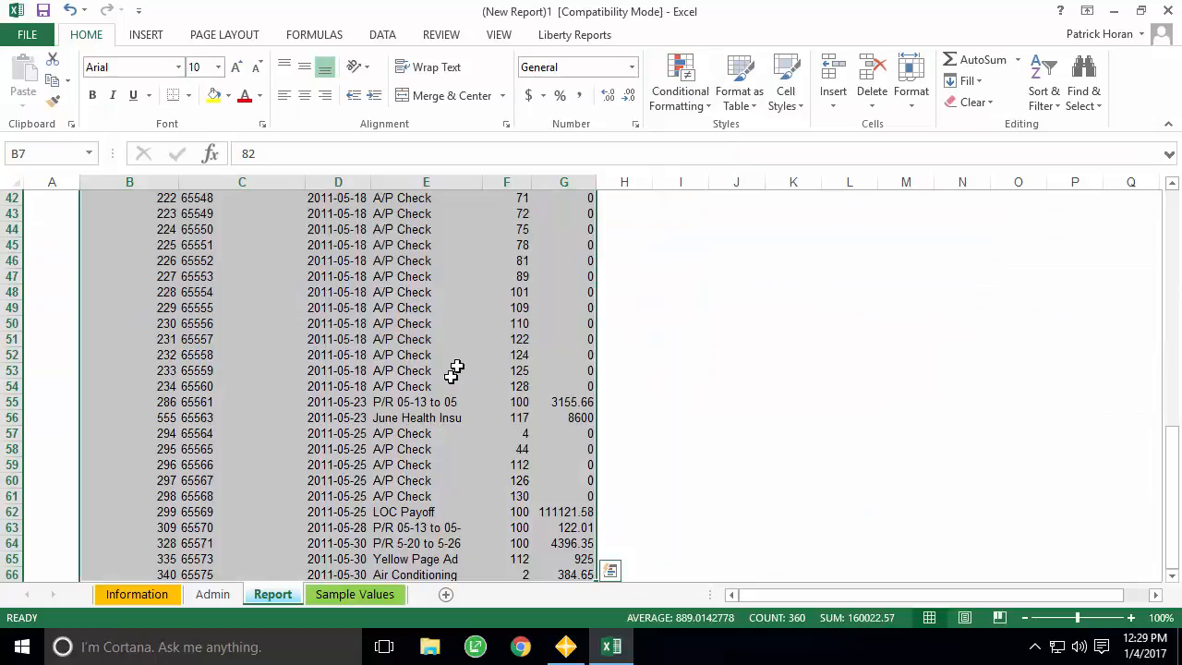
left_click(789, 97)
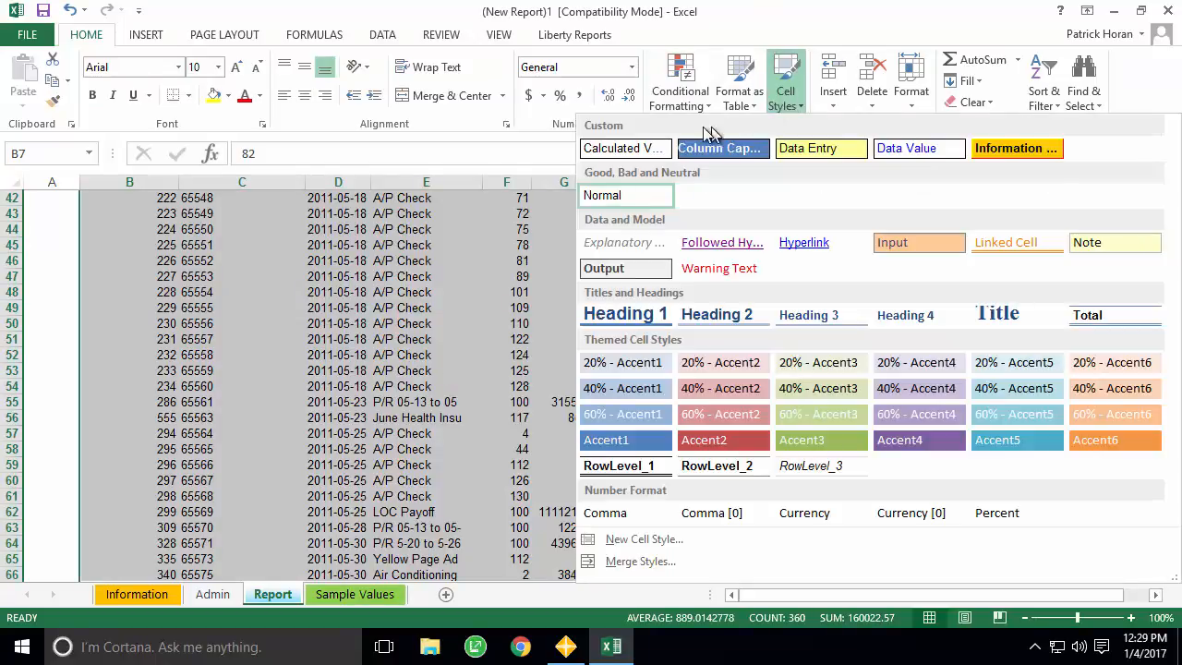
left_click(637, 149)
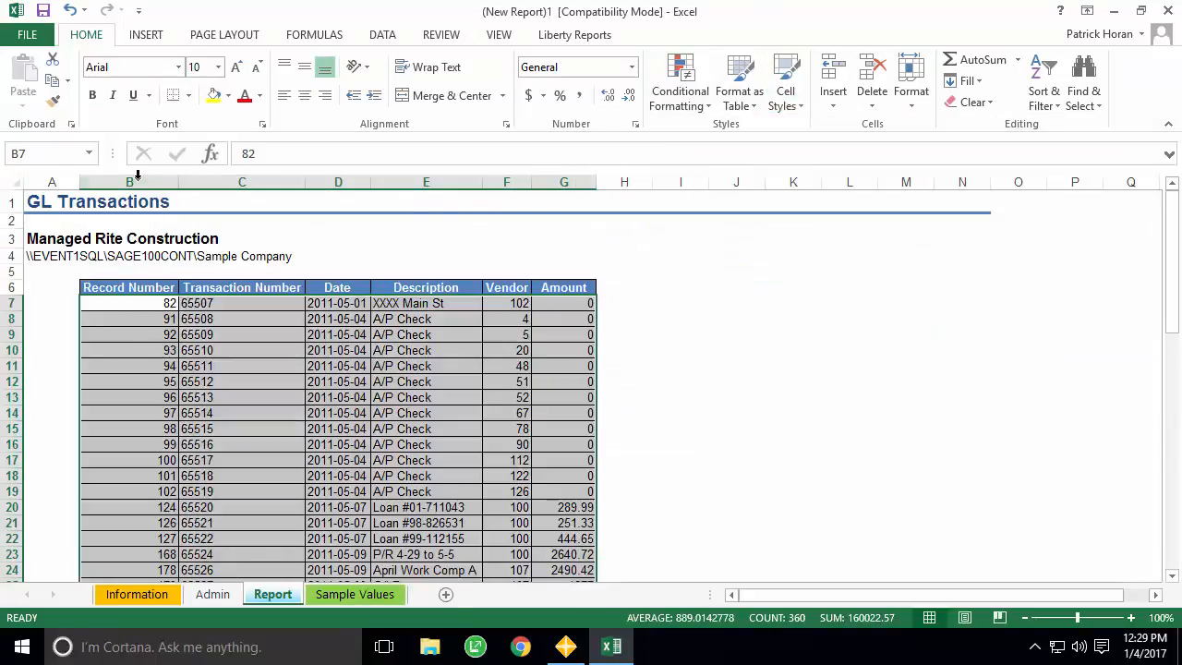
left_click_drag(136, 175, 585, 179)
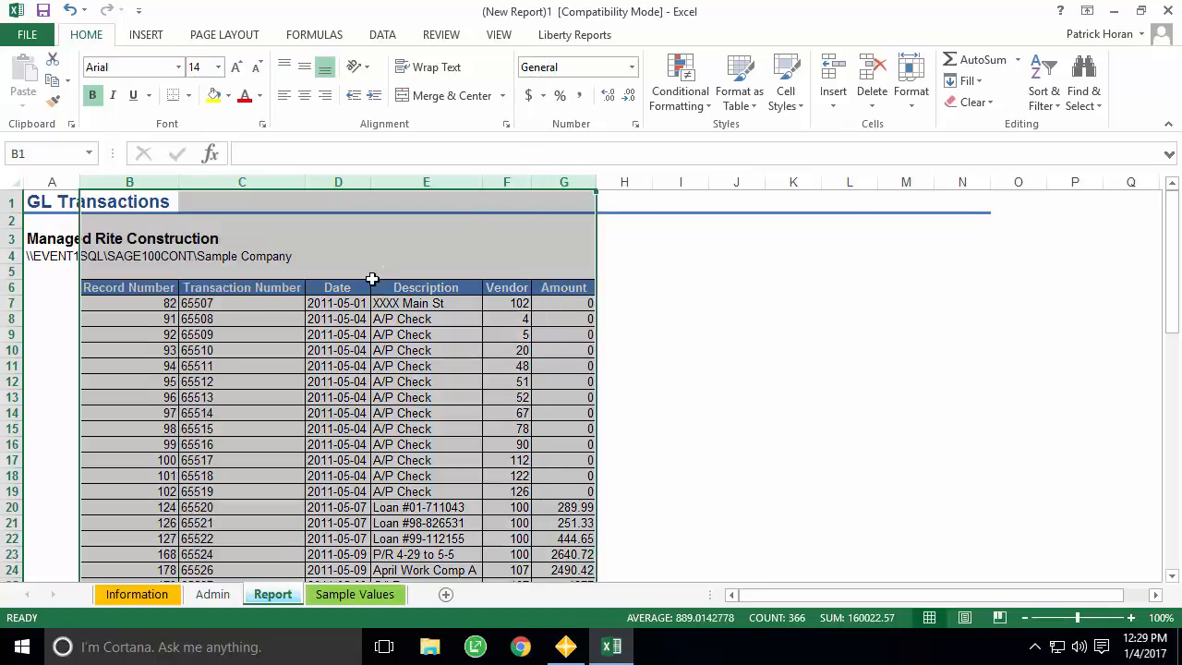
left_click(162, 304)
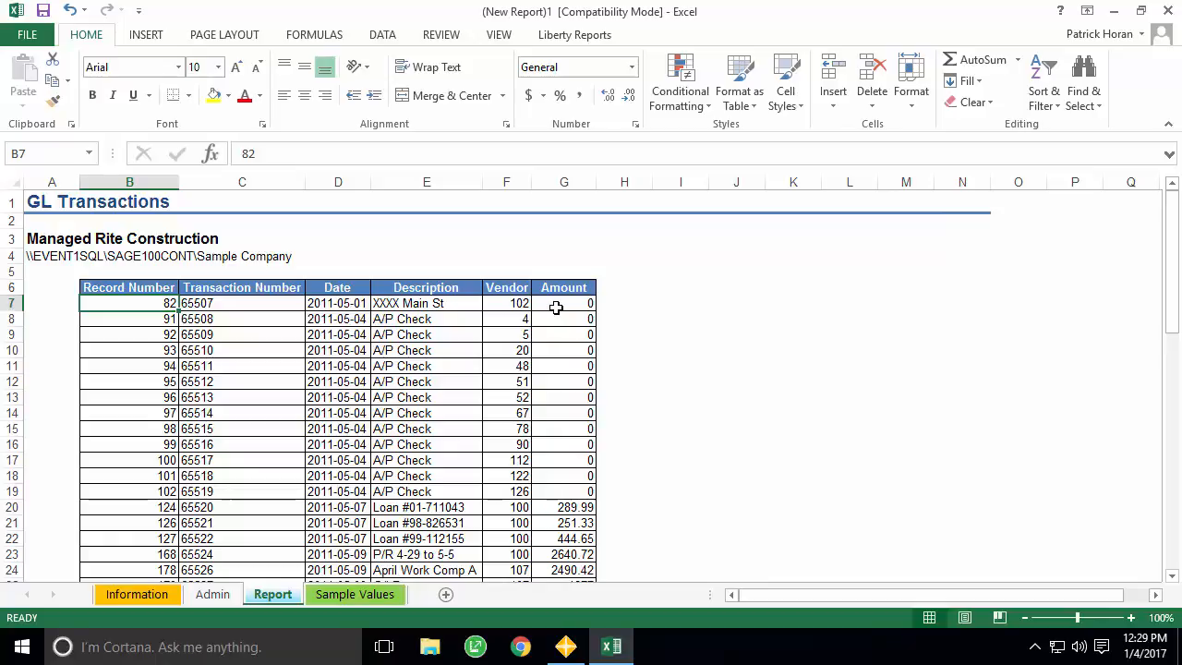
- Insert a new column before Amount and enter the header 'Vendor Name' in G6
left_click(557, 182)
right_click(557, 182)
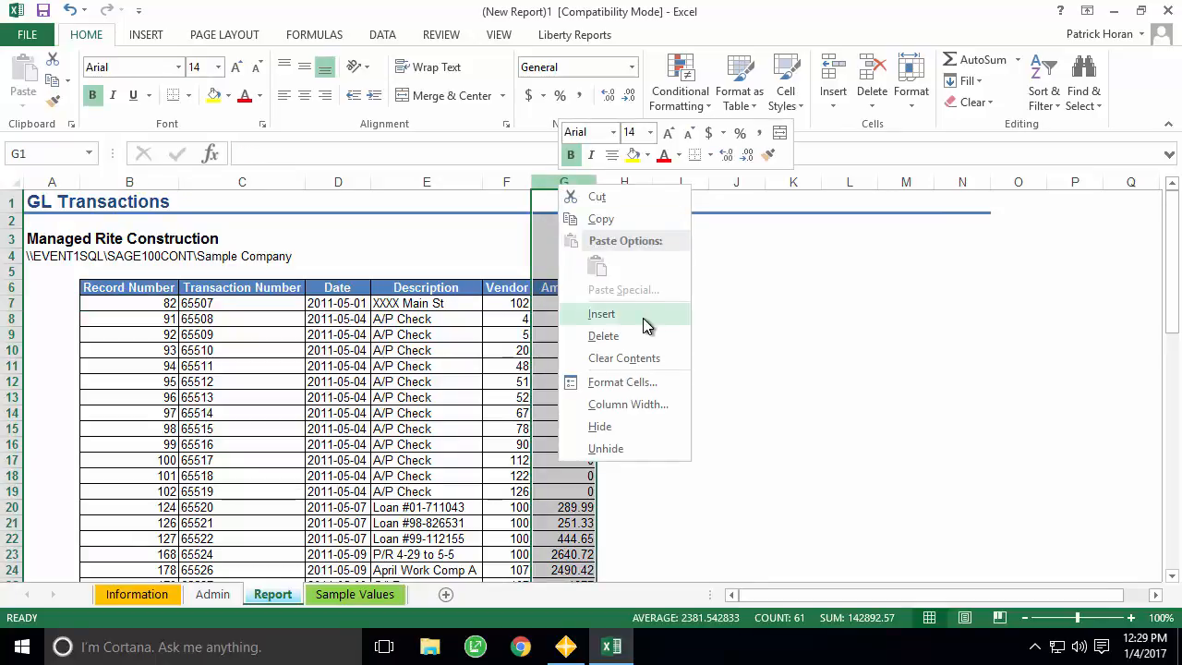
left_click(602, 314)
left_click(555, 289)
type("Ve")
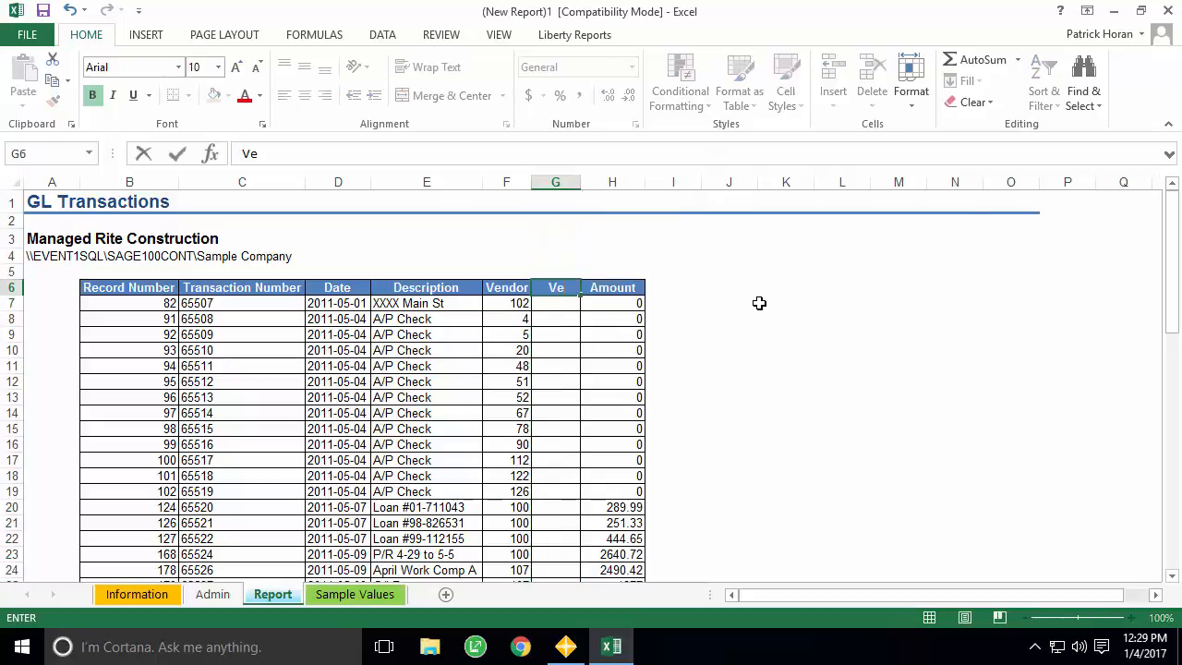
type("ndor Name")
key("Return")
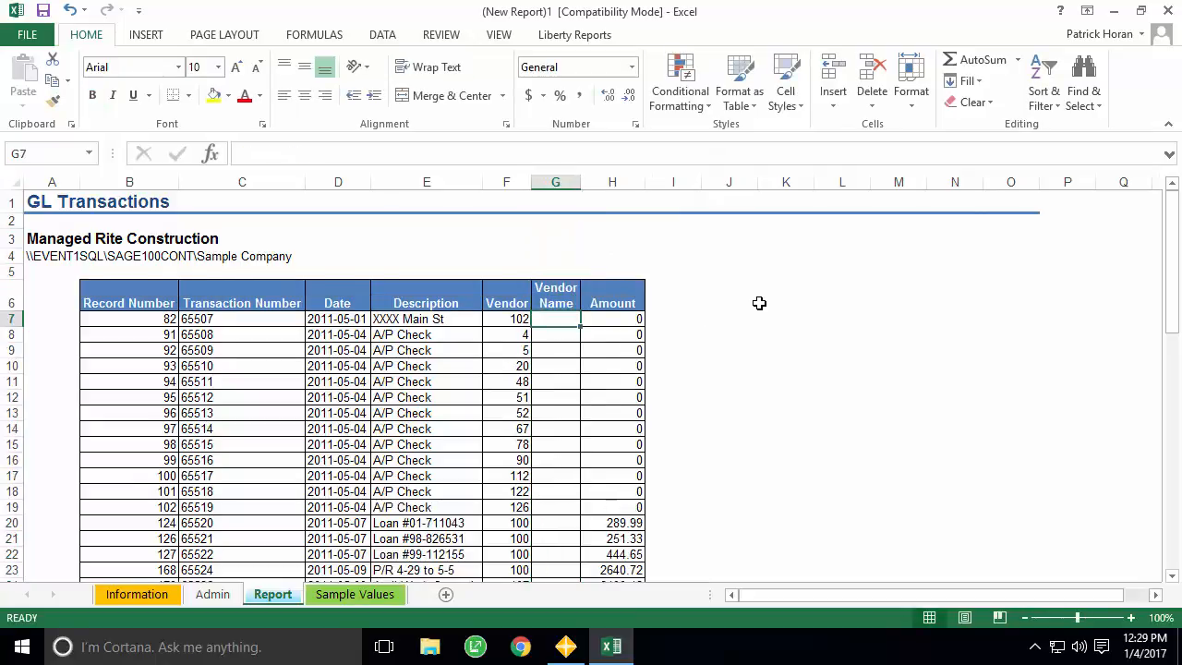
left_click(558, 35)
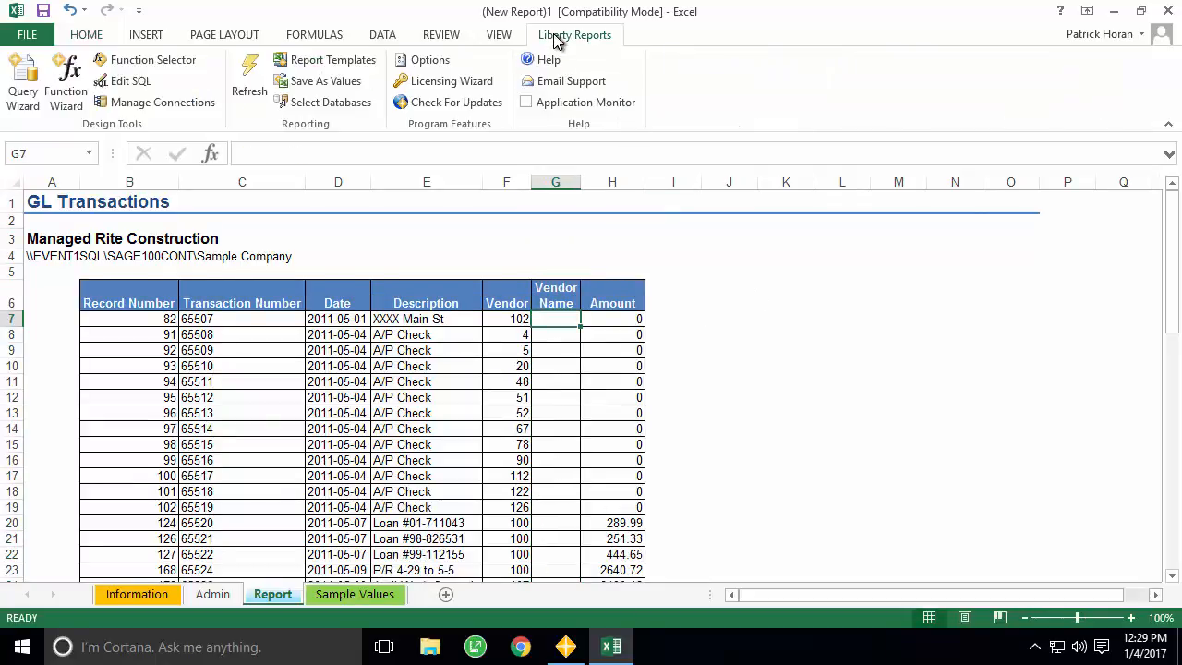
- In the Function Wizard, compare DBSum, DBCount and DBFind, then choose DBLookup
left_click(74, 88)
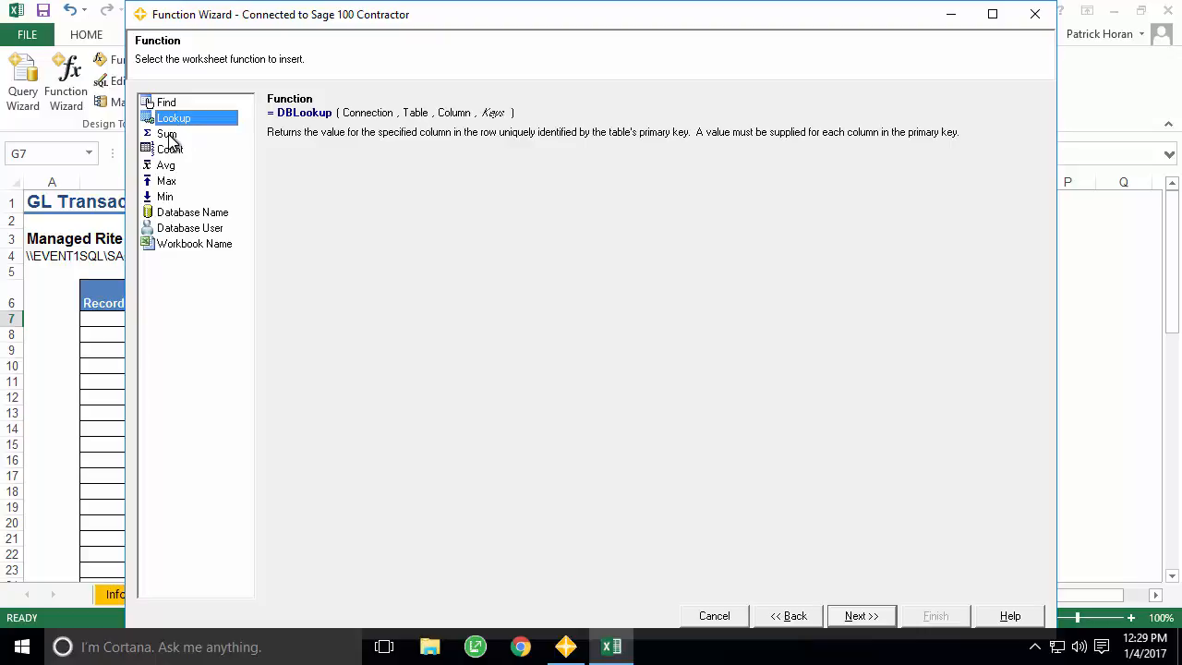
left_click(168, 135)
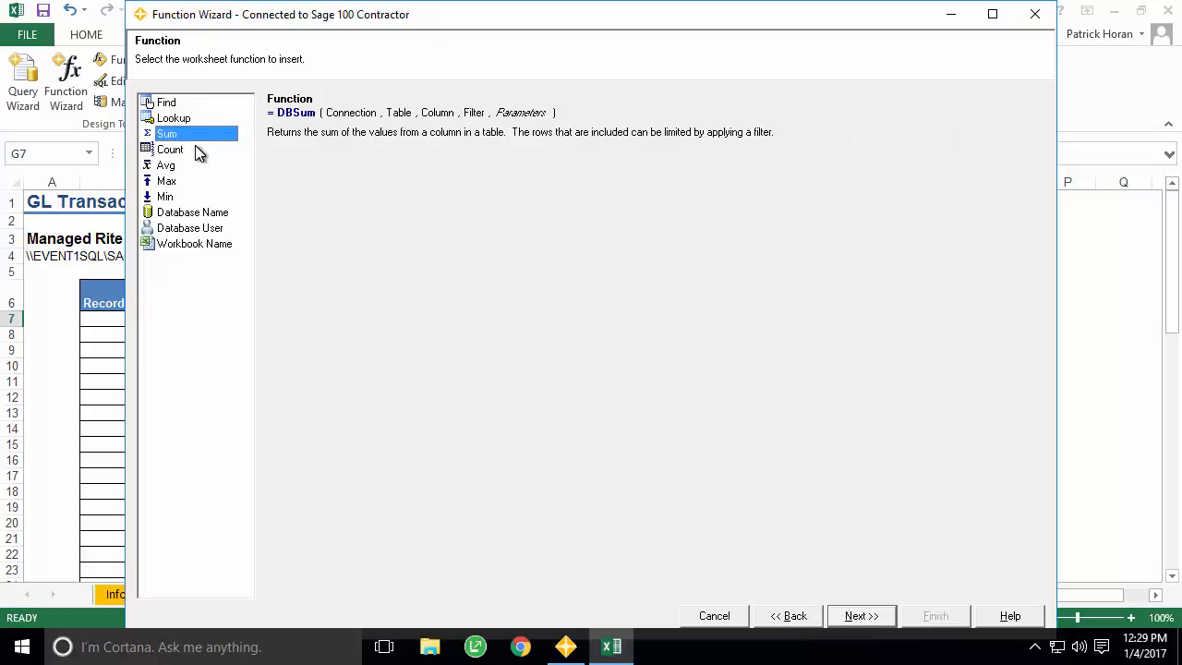
left_click(195, 148)
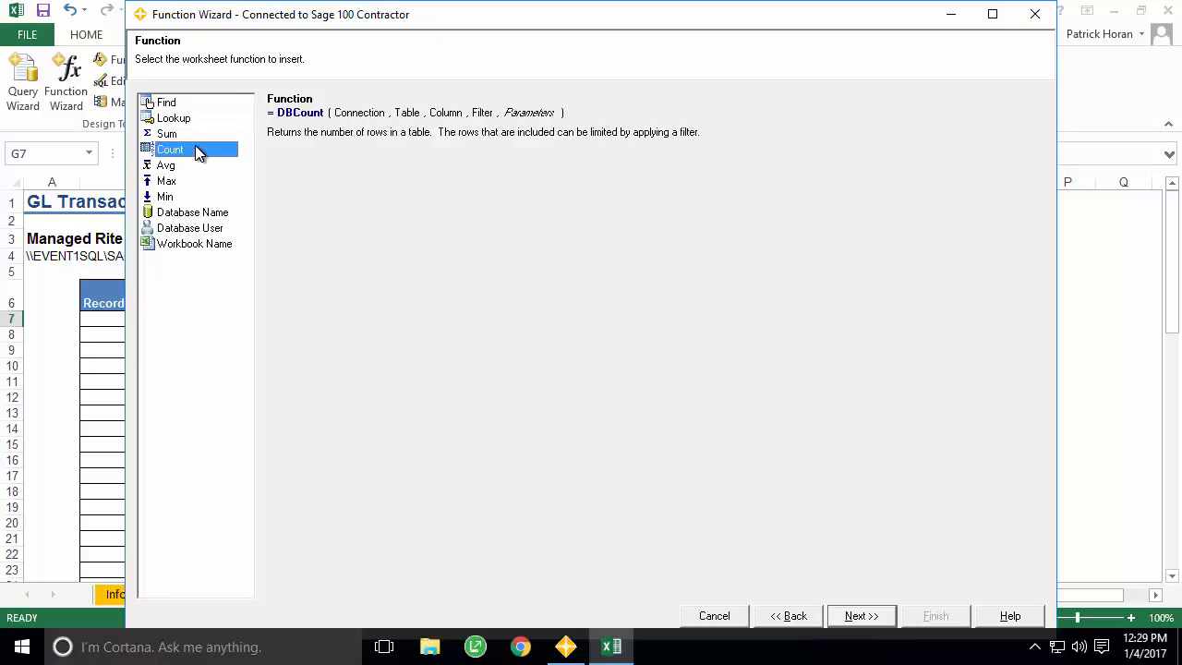
left_click(172, 105)
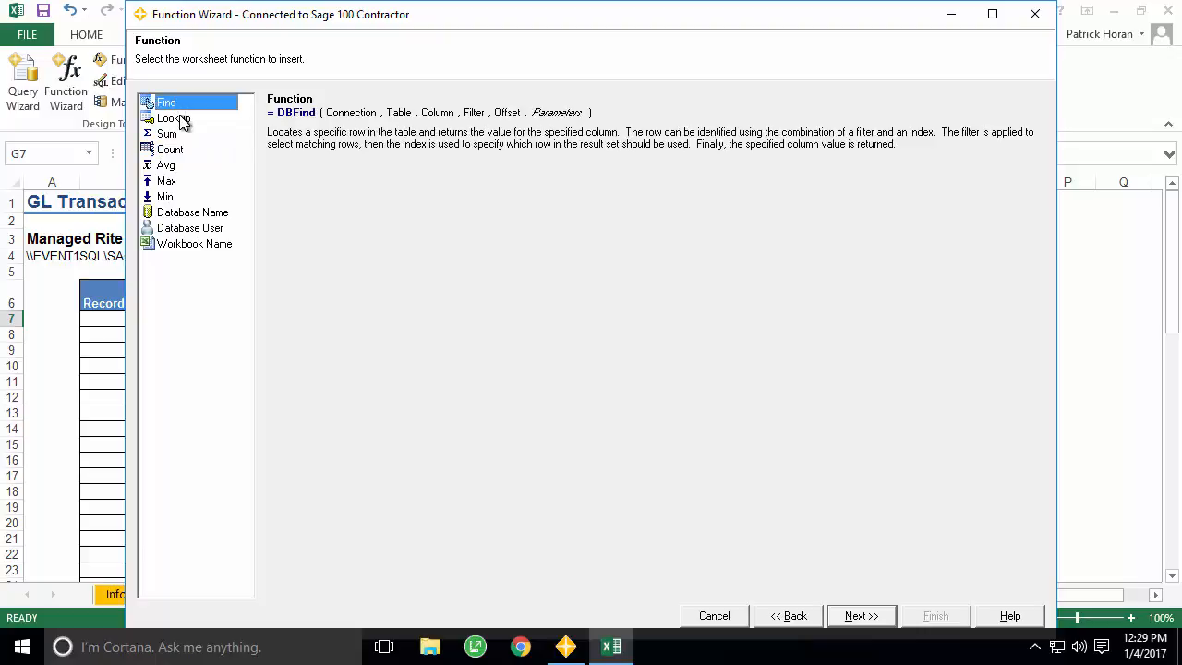
left_click(182, 121)
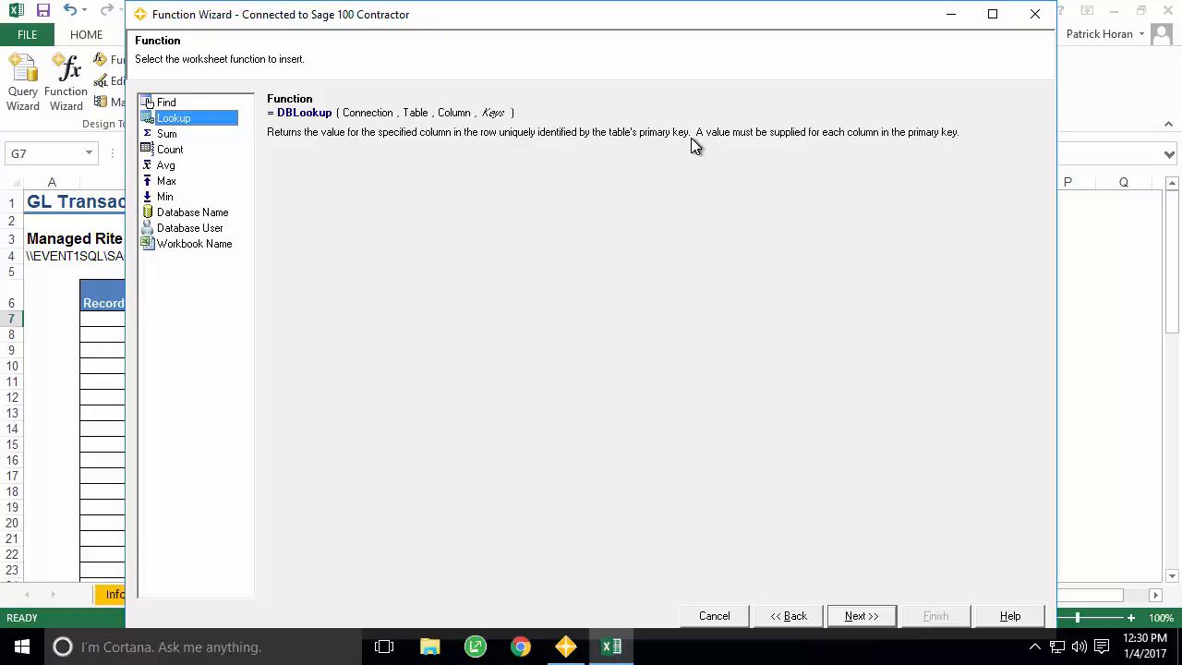
left_click(857, 617)
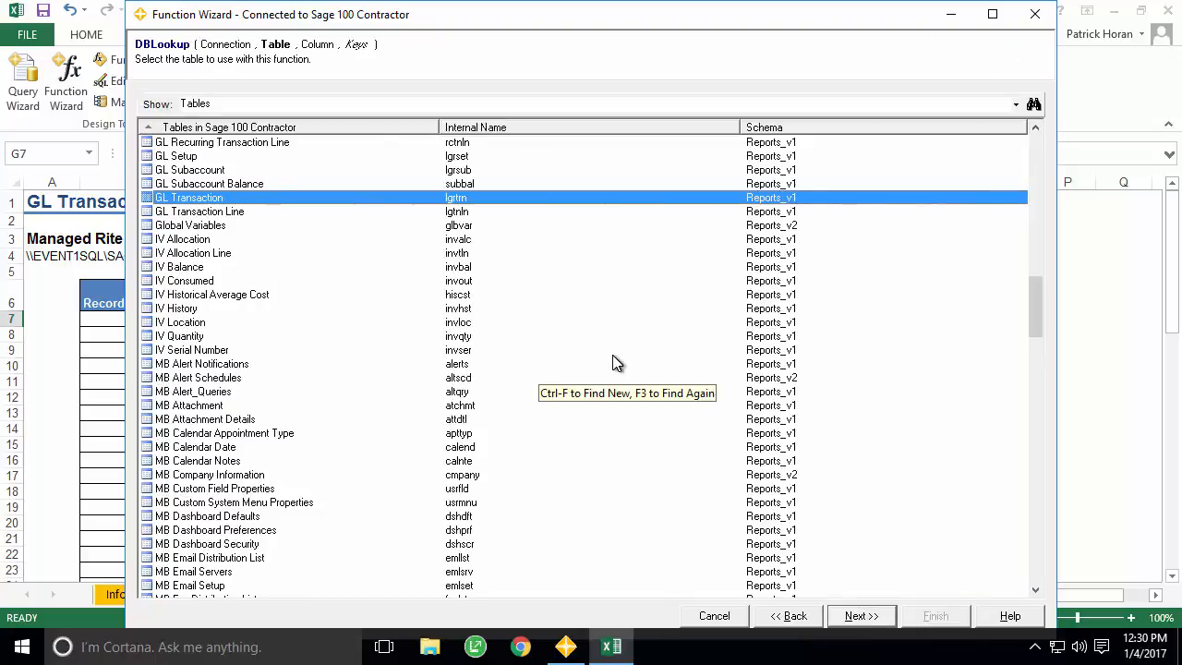
- Choose the AP Vendor table and return its Vendor Name column
type("ap v")
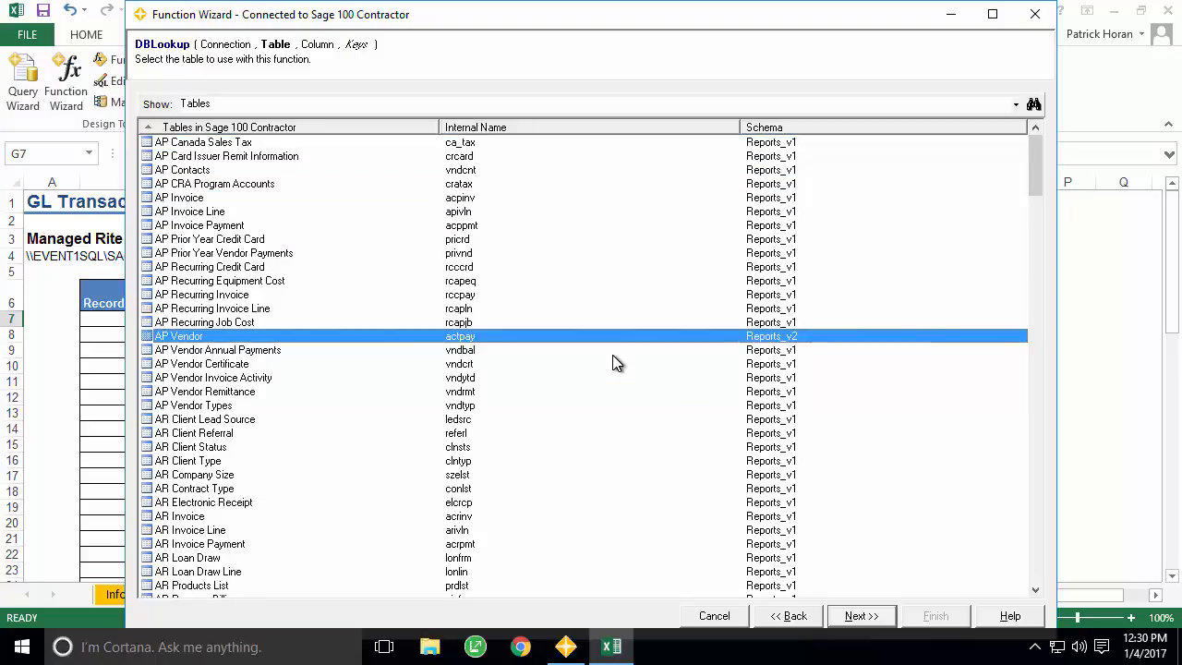
left_click(874, 622)
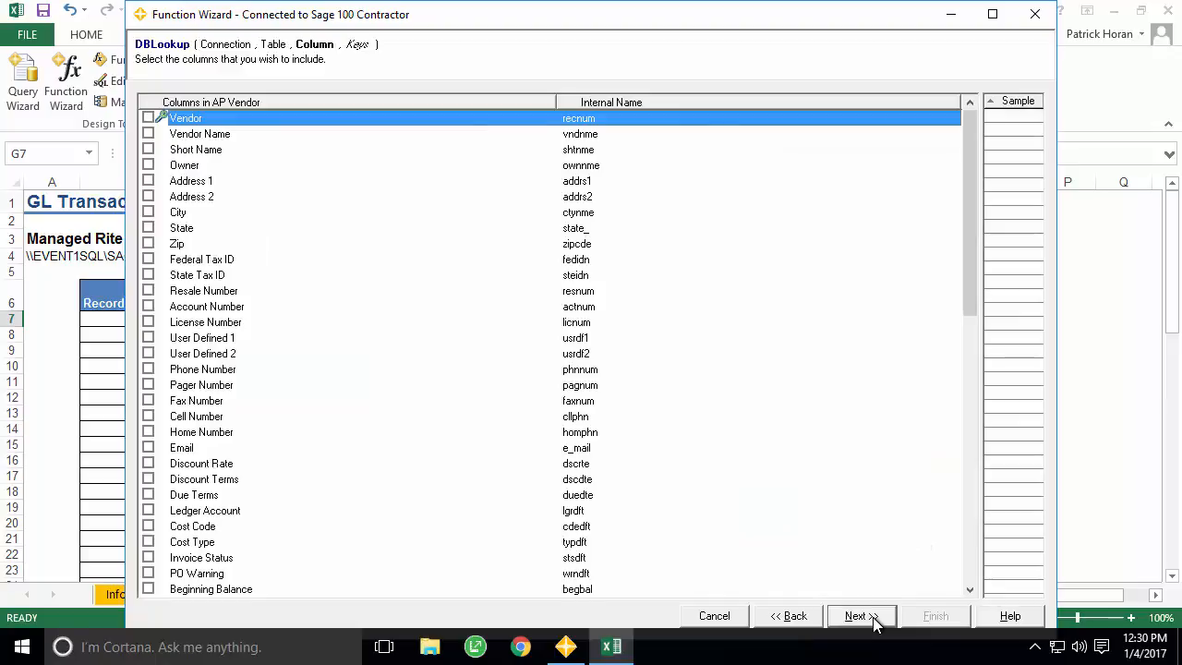
left_click(149, 135)
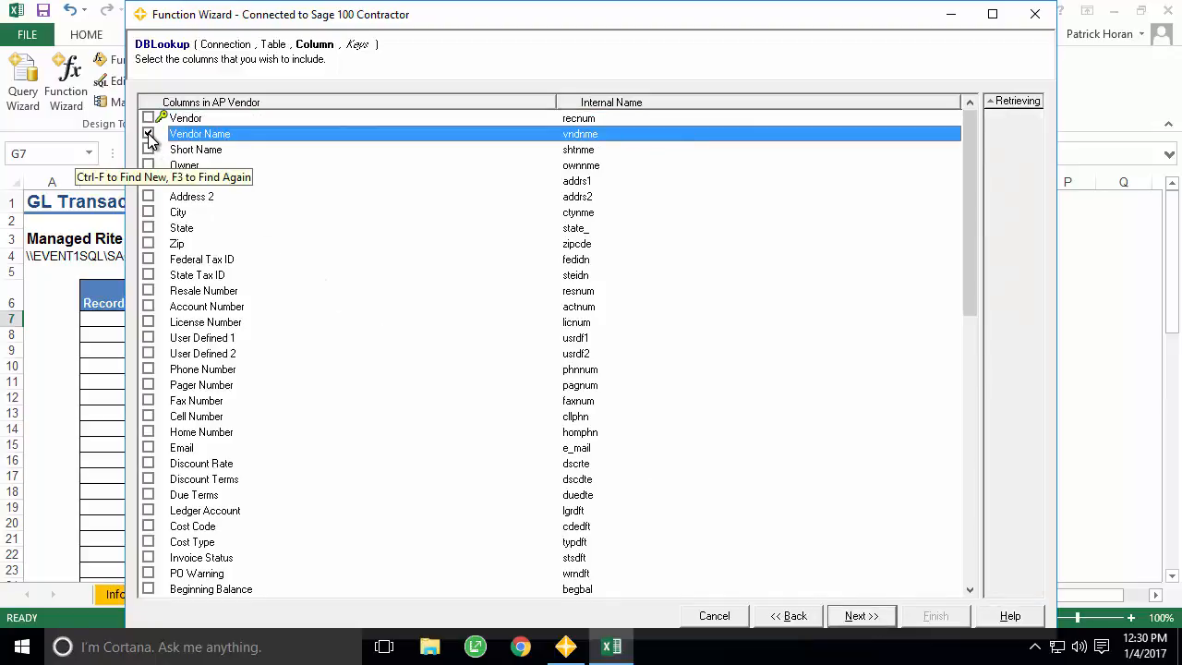
left_click(859, 616)
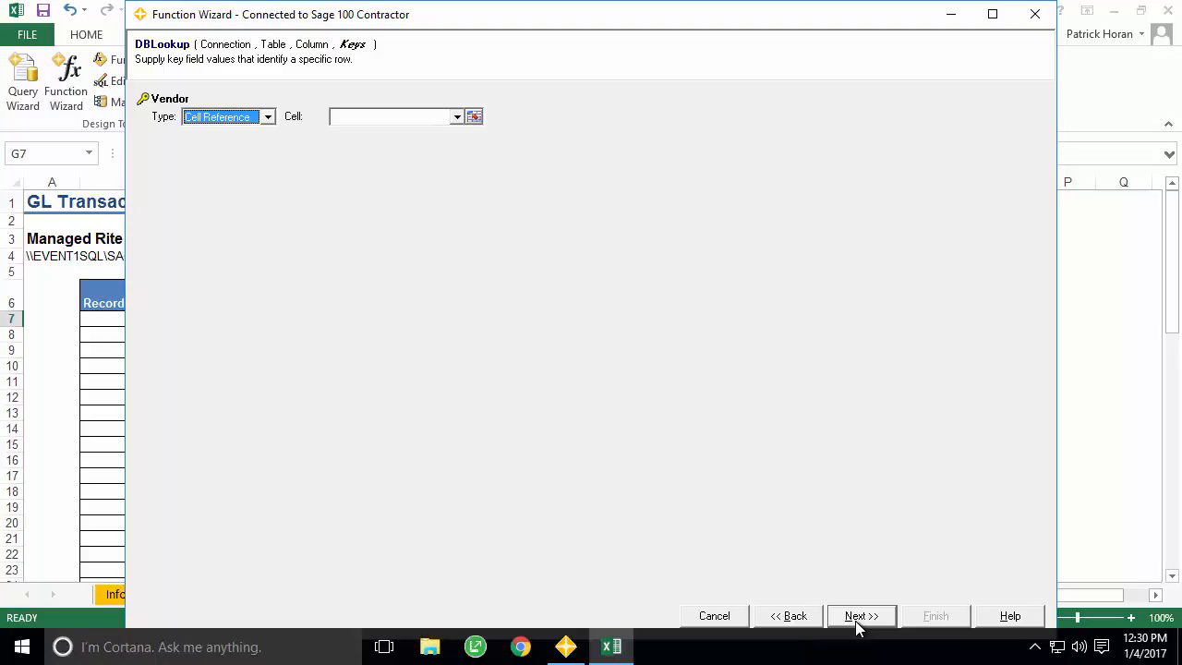
- Key the lookup on Vendor cell F7, turn off column captions, and insert the formulas
left_click(475, 117)
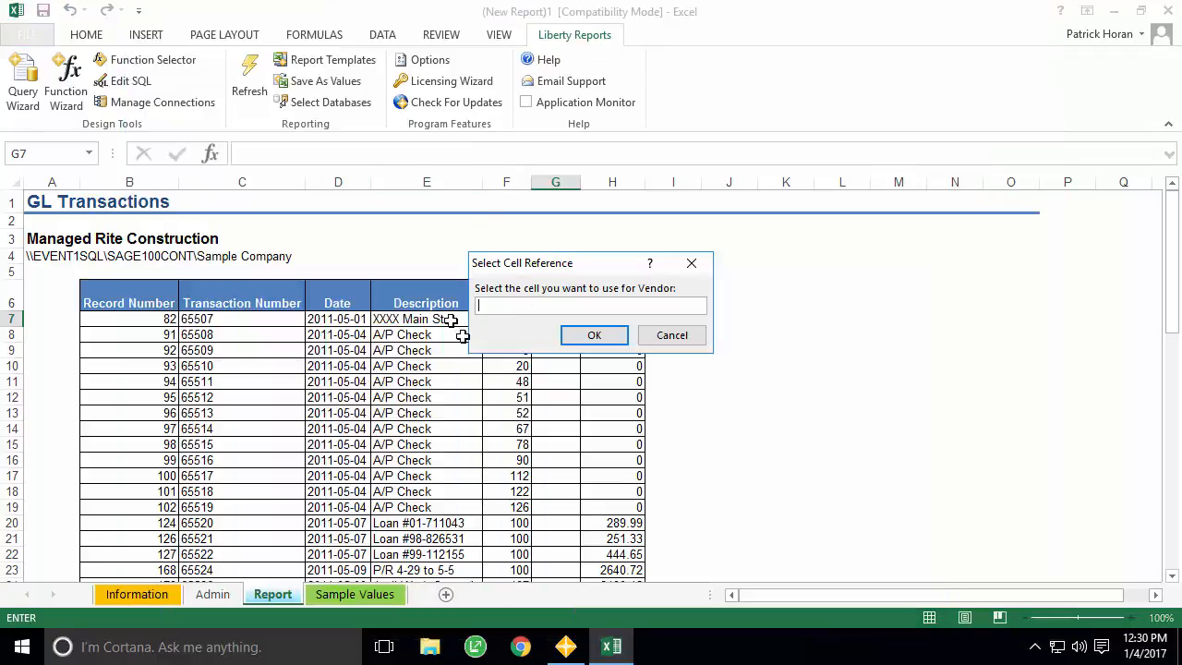
left_click_drag(543, 268, 692, 291)
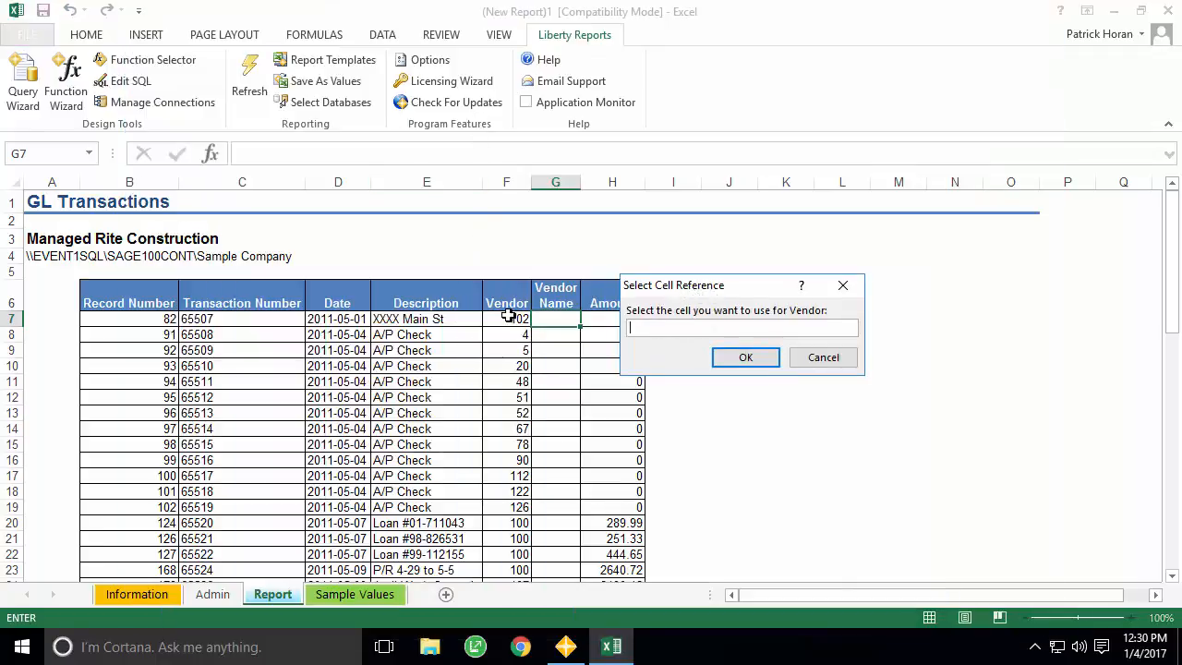
left_click(507, 316)
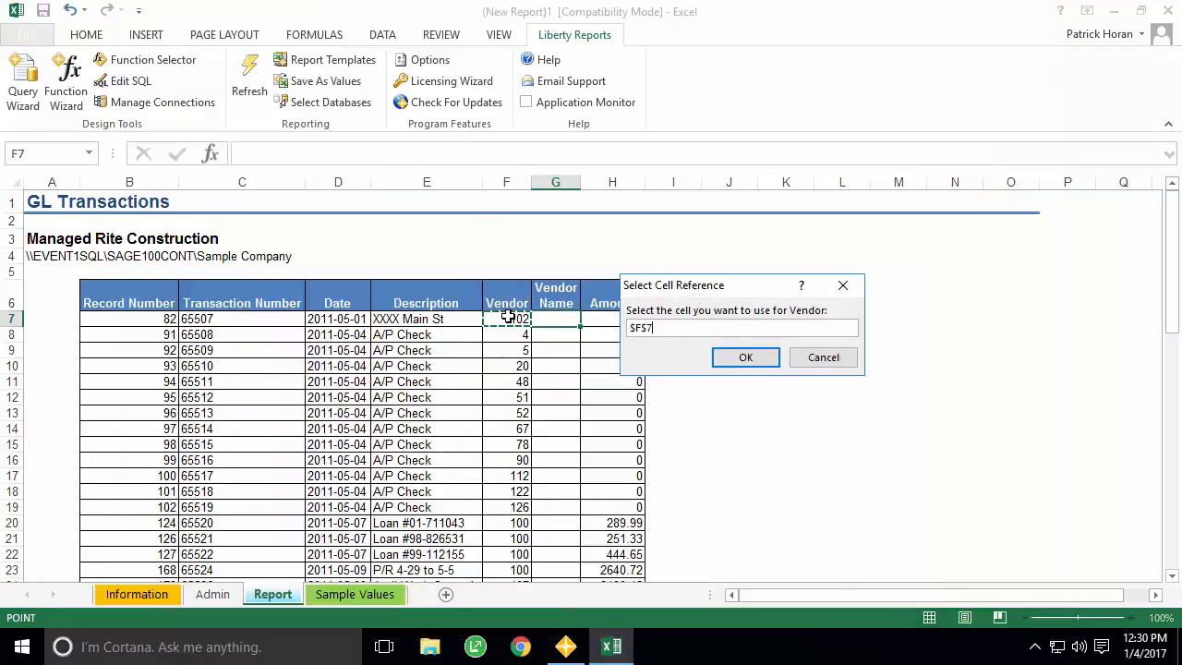
left_click(744, 359)
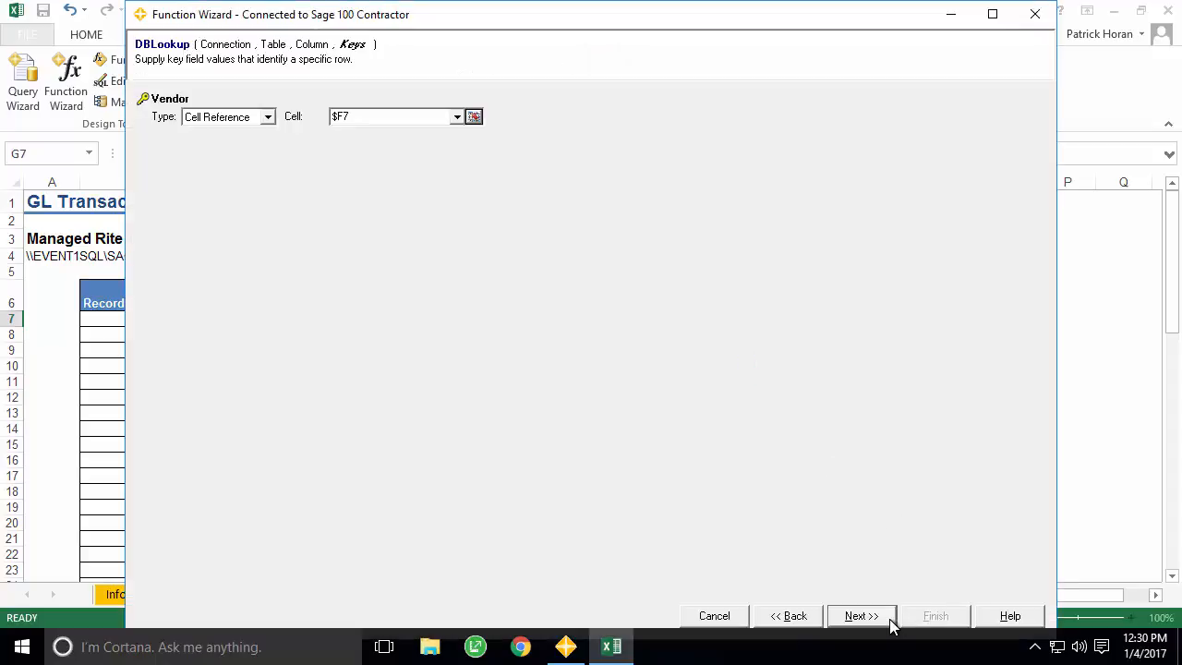
left_click(862, 616)
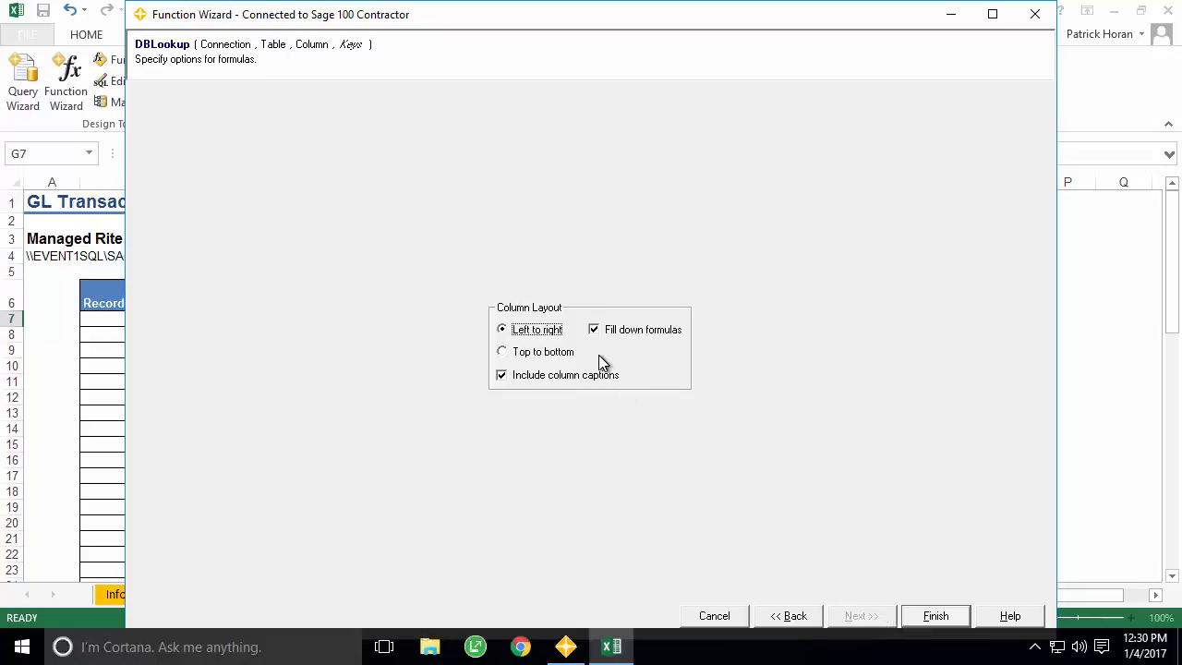
left_click(517, 377)
left_click(935, 615)
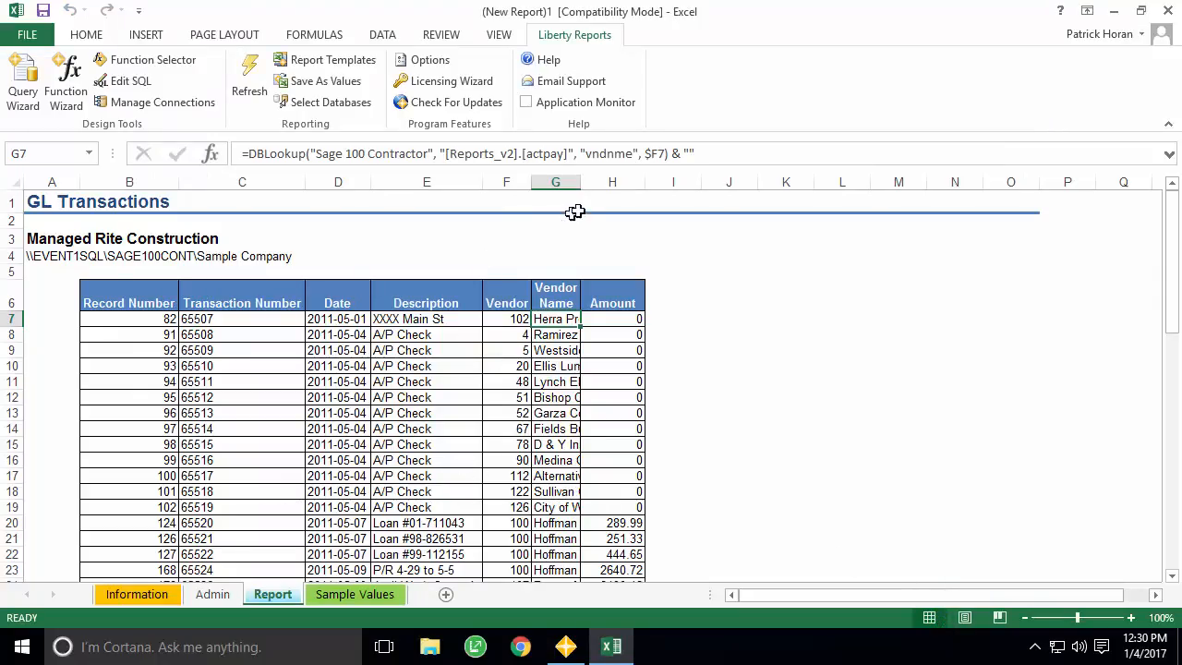
- Autofit column G and set the Admin sheet's Start and End Date to 5/4/11
double_click(582, 185)
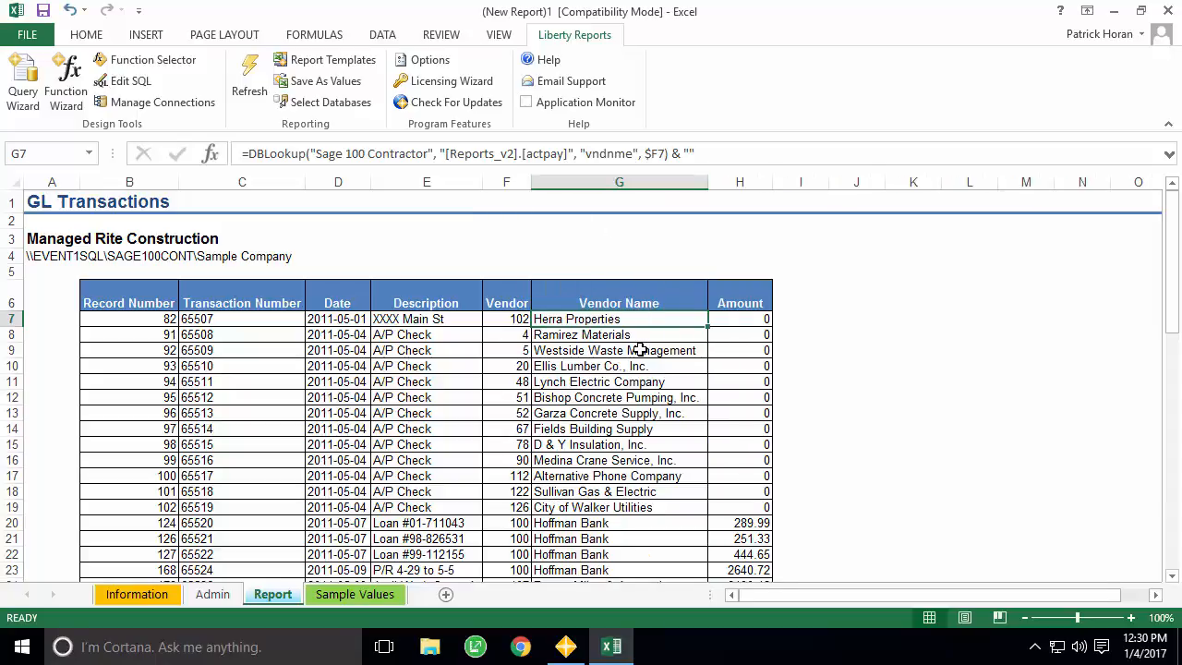
left_click(222, 596)
left_click(189, 257)
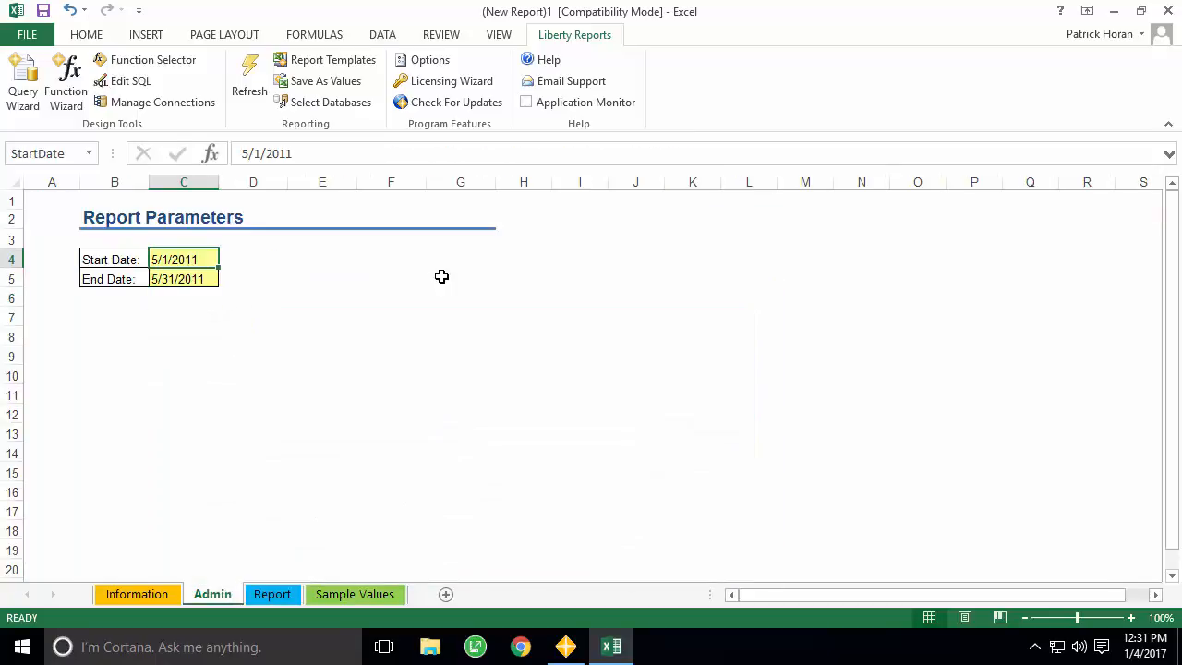
type("5/4/11")
key("Return")
type("5/4/11")
key("Return")
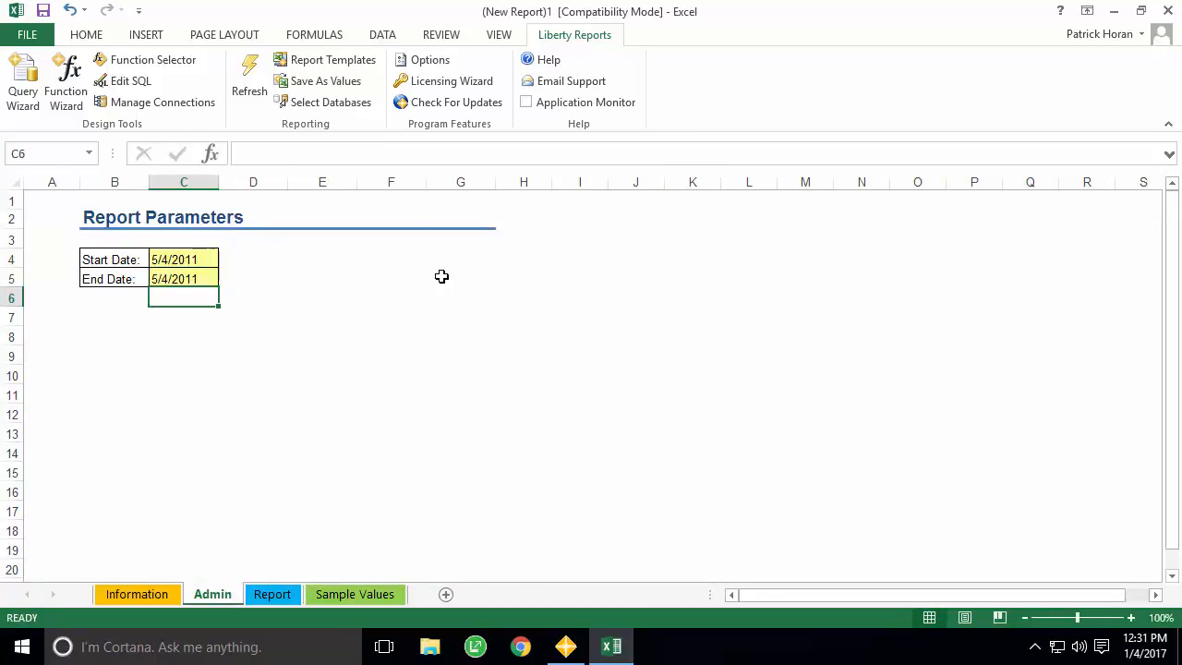
left_click(281, 601)
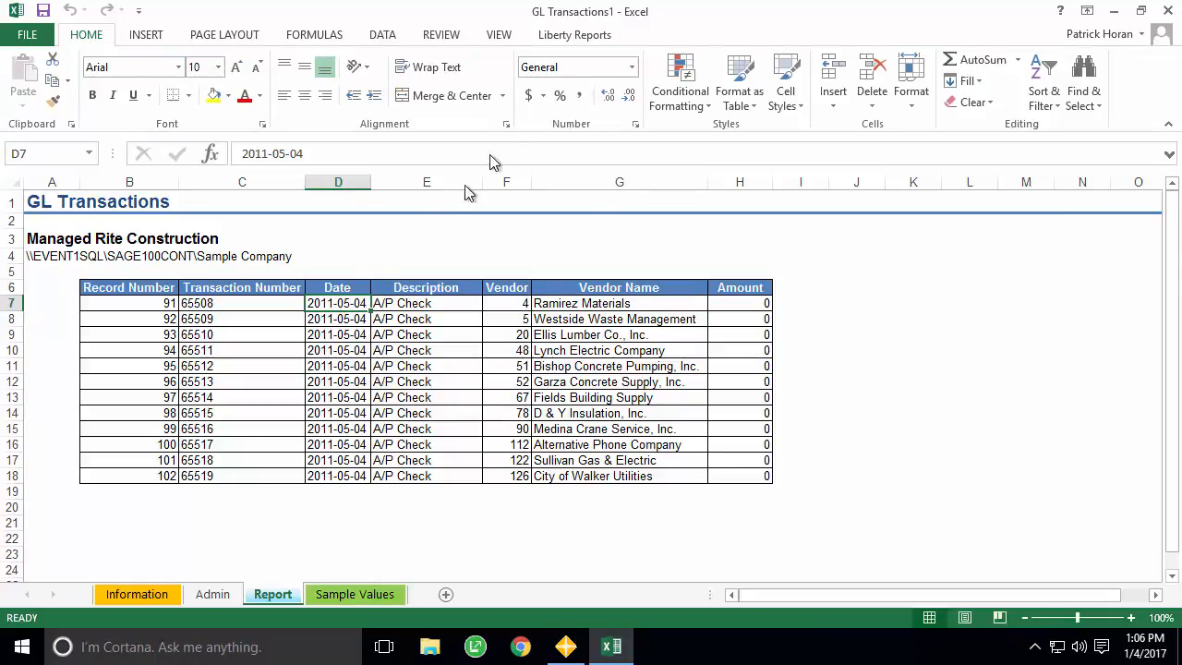
- Review the query in Edit SQL, cancel unchanged, and select Start Date cell C4
left_click(567, 39)
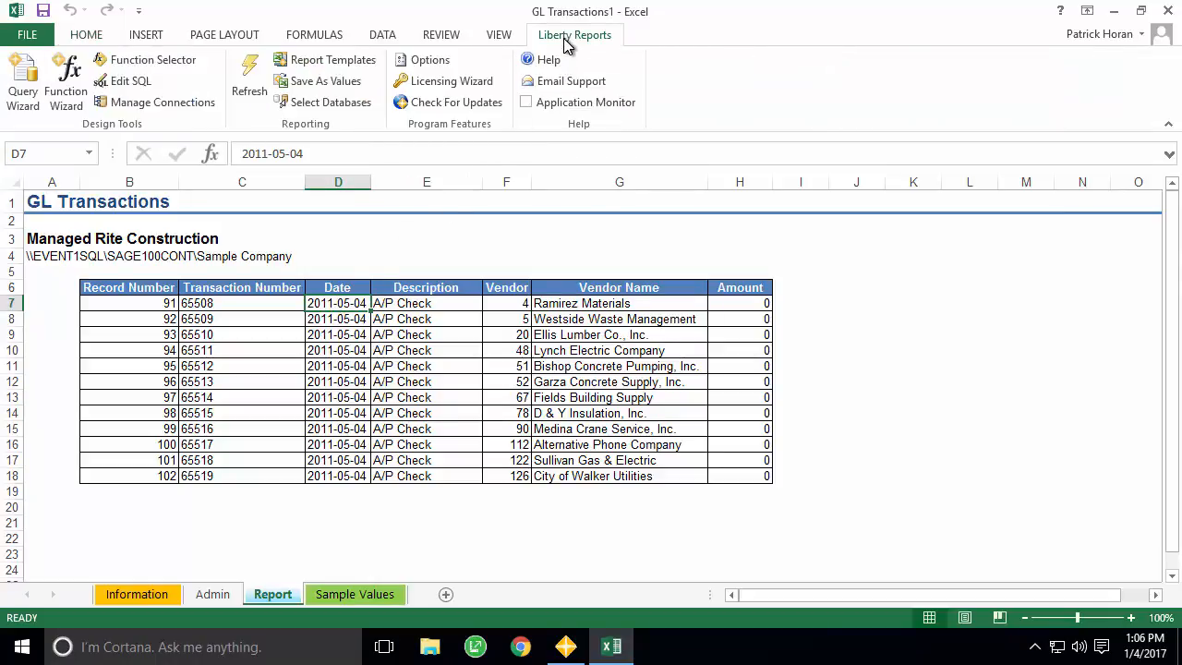
left_click(129, 83)
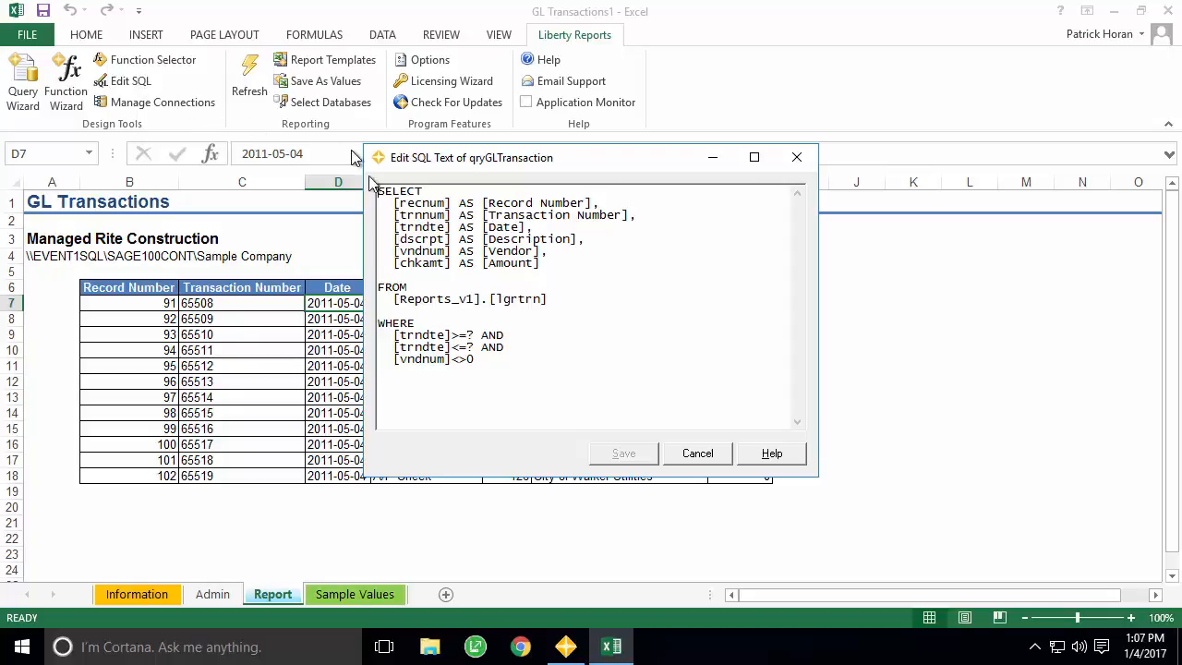
left_click(698, 453)
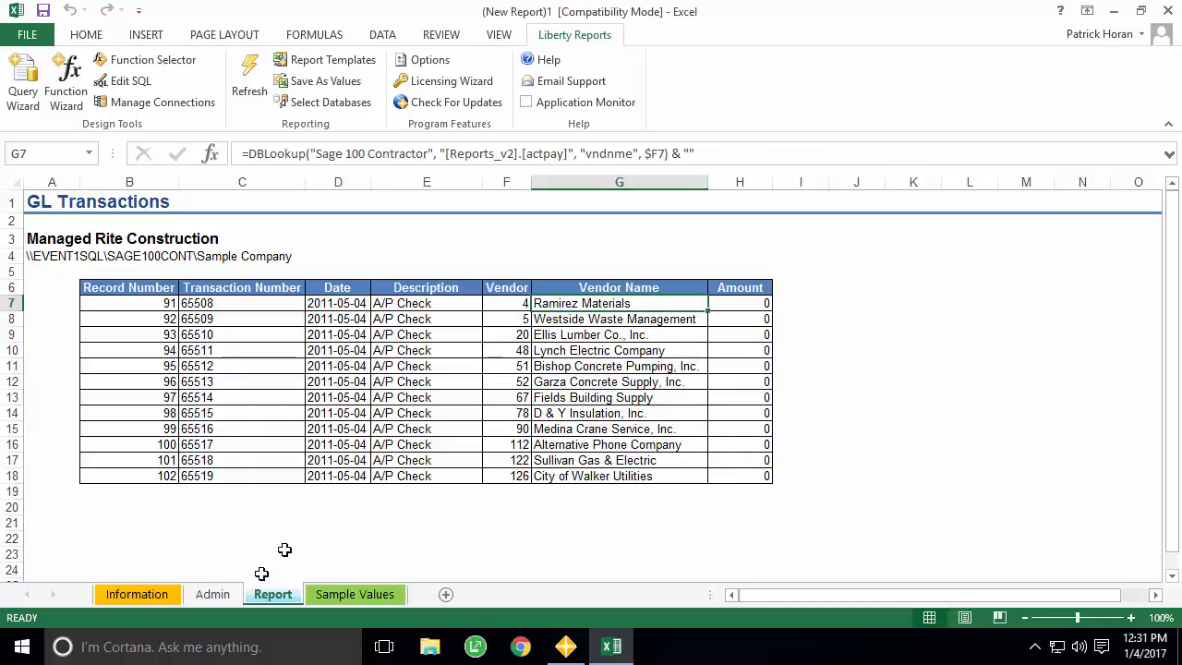
left_click(226, 594)
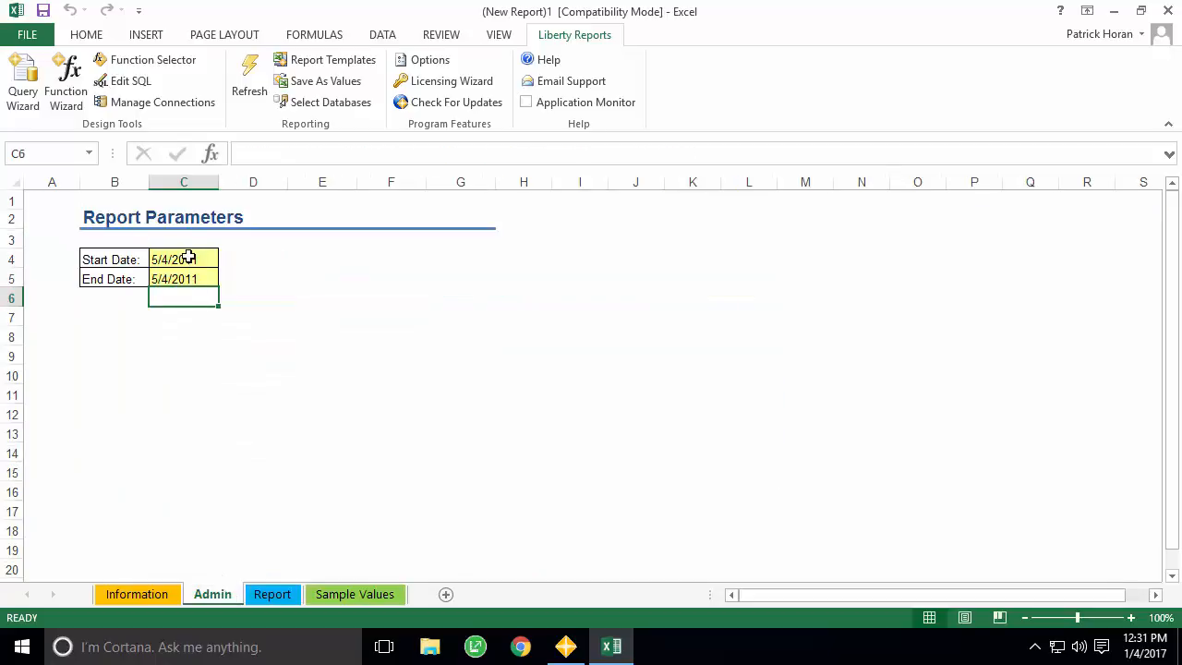
left_click(188, 257)
- Save As on this computer with the Excel Macro-Enabled Template file type
left_click(28, 36)
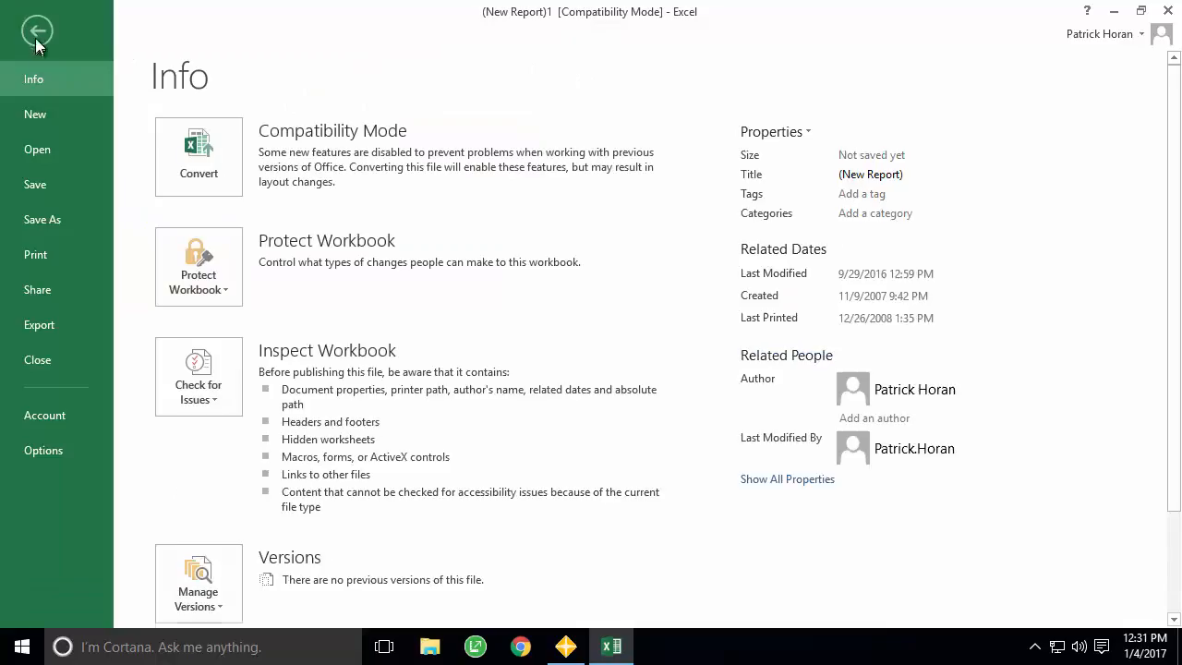
left_click(54, 218)
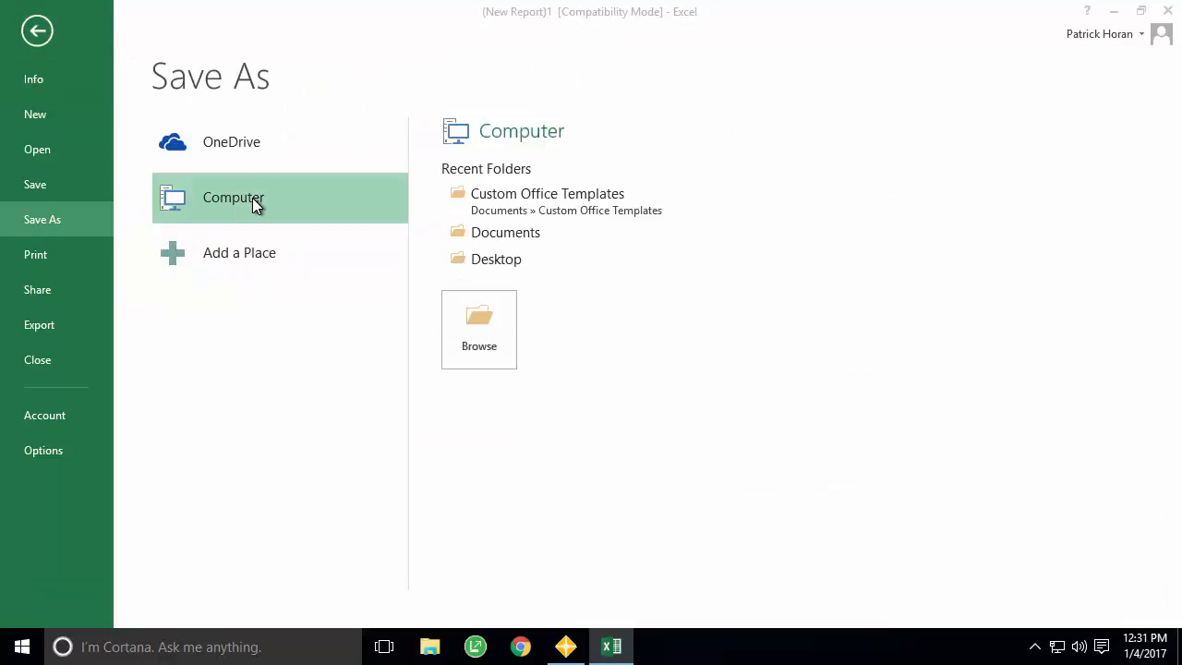
left_click(252, 197)
left_click(563, 344)
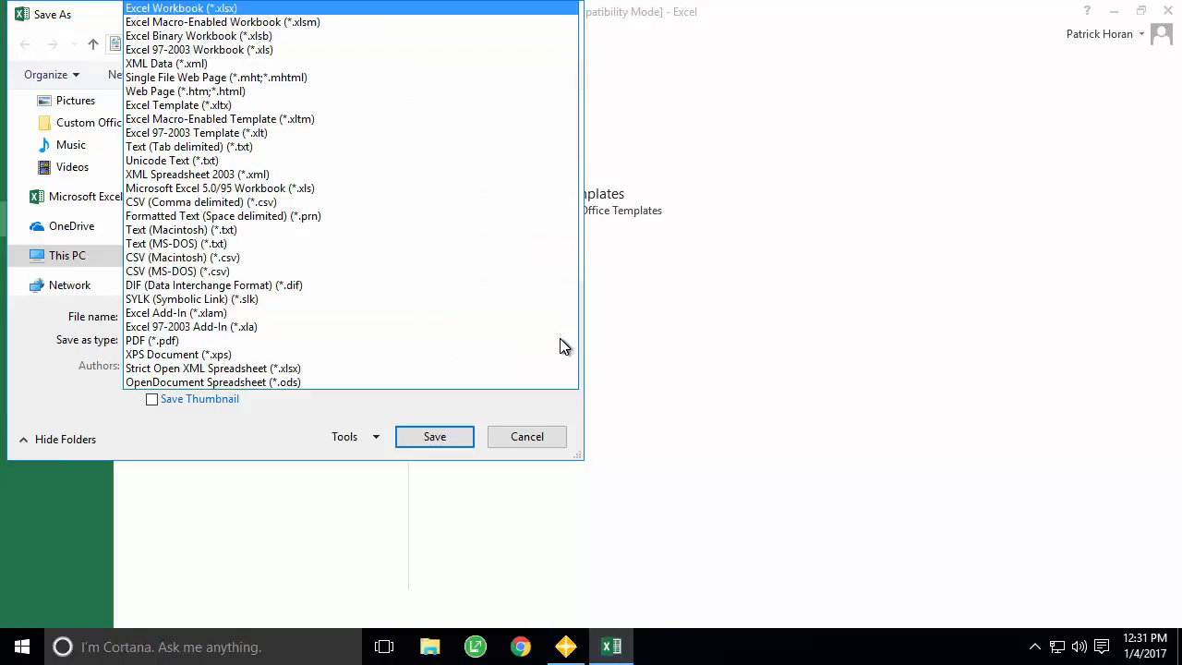
left_click(294, 118)
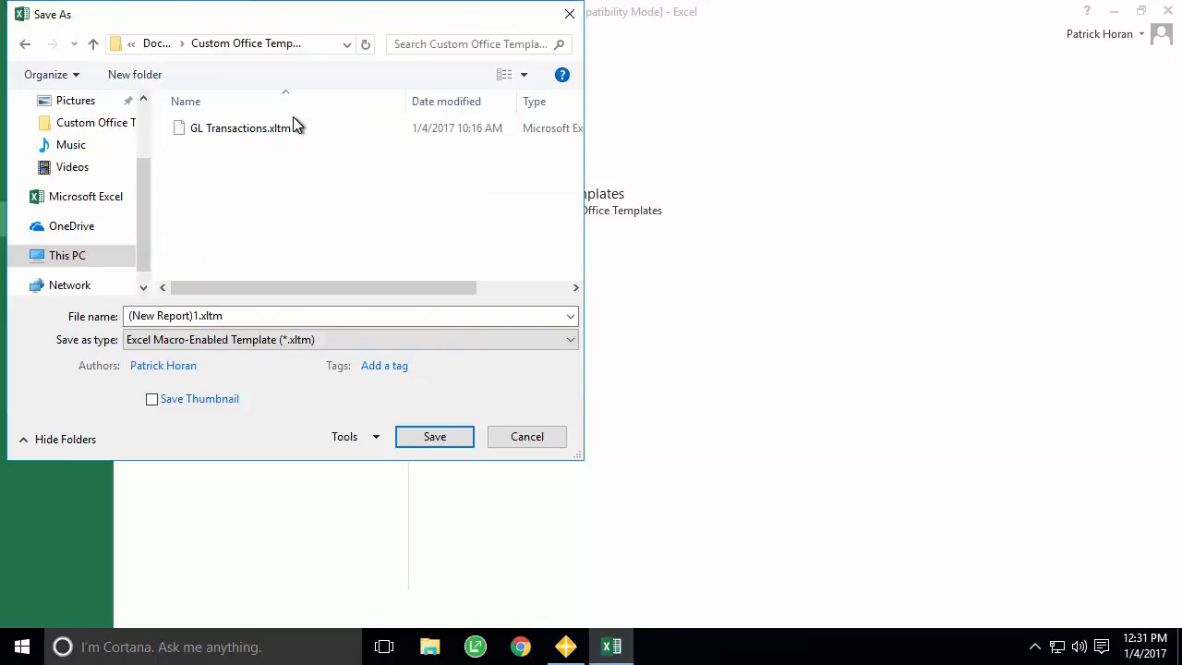
- Browse to C:\ProgramData\Event 1\LR\Reports\Custom as the save location
left_click(104, 259)
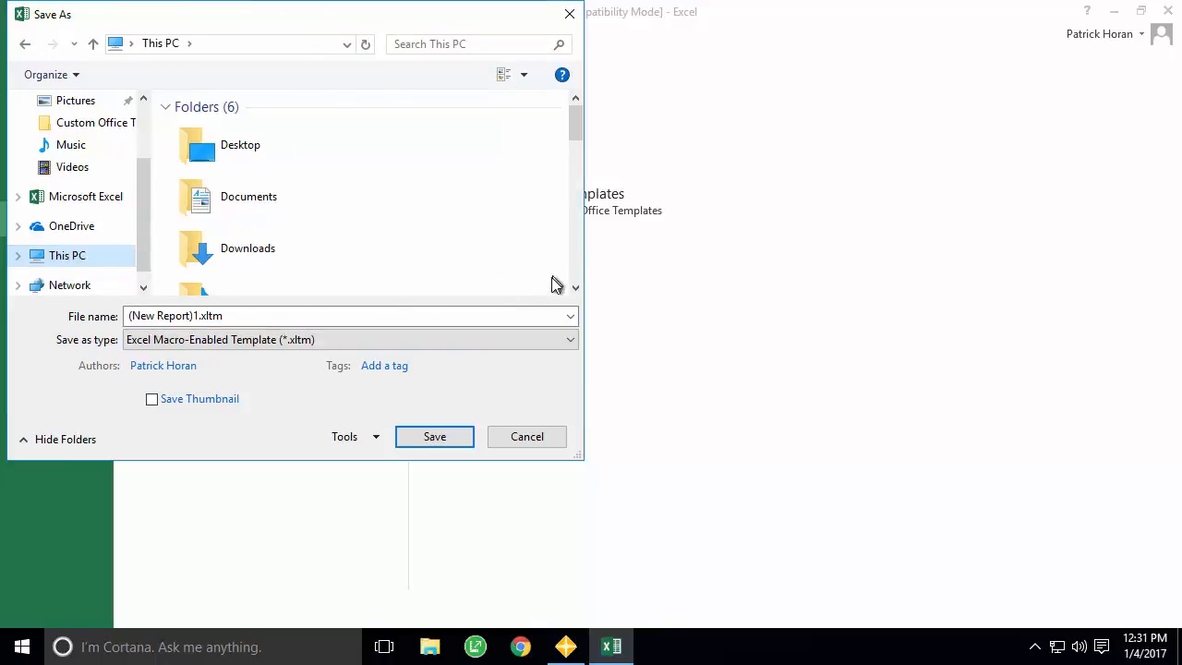
scroll(572, 272, "down", 5)
double_click(267, 245)
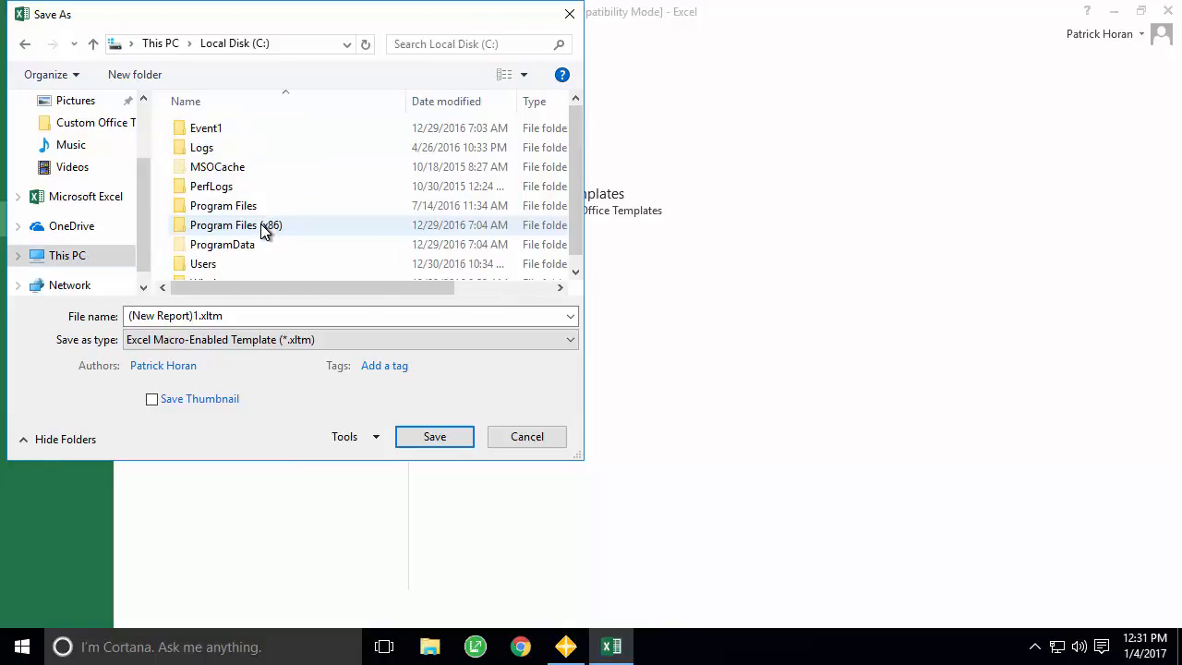
double_click(245, 245)
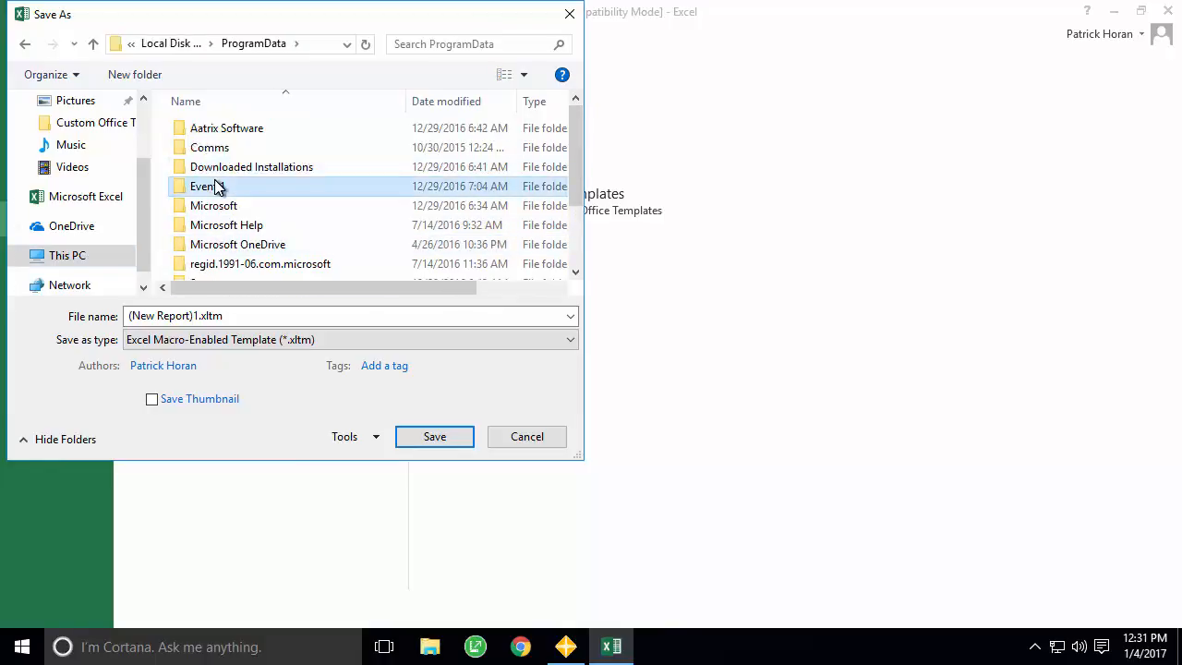
double_click(216, 184)
double_click(183, 153)
double_click(202, 129)
double_click(201, 131)
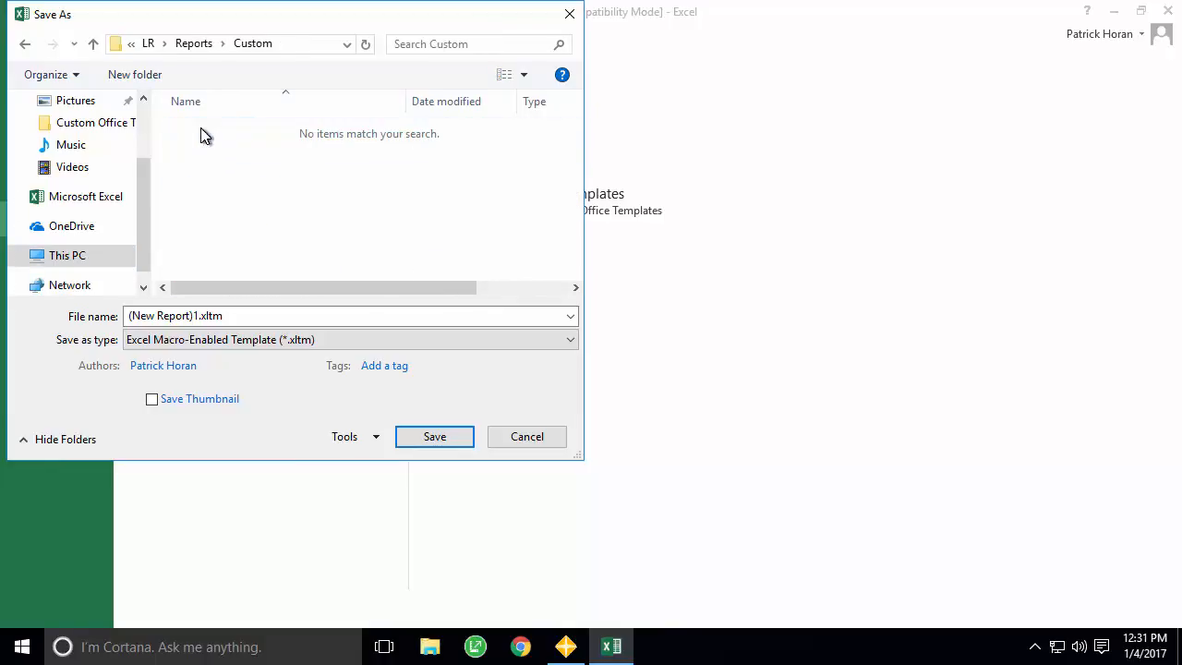
- Save the template as 'GL Transactions', keeping its external data, then close Excel
left_click(267, 314)
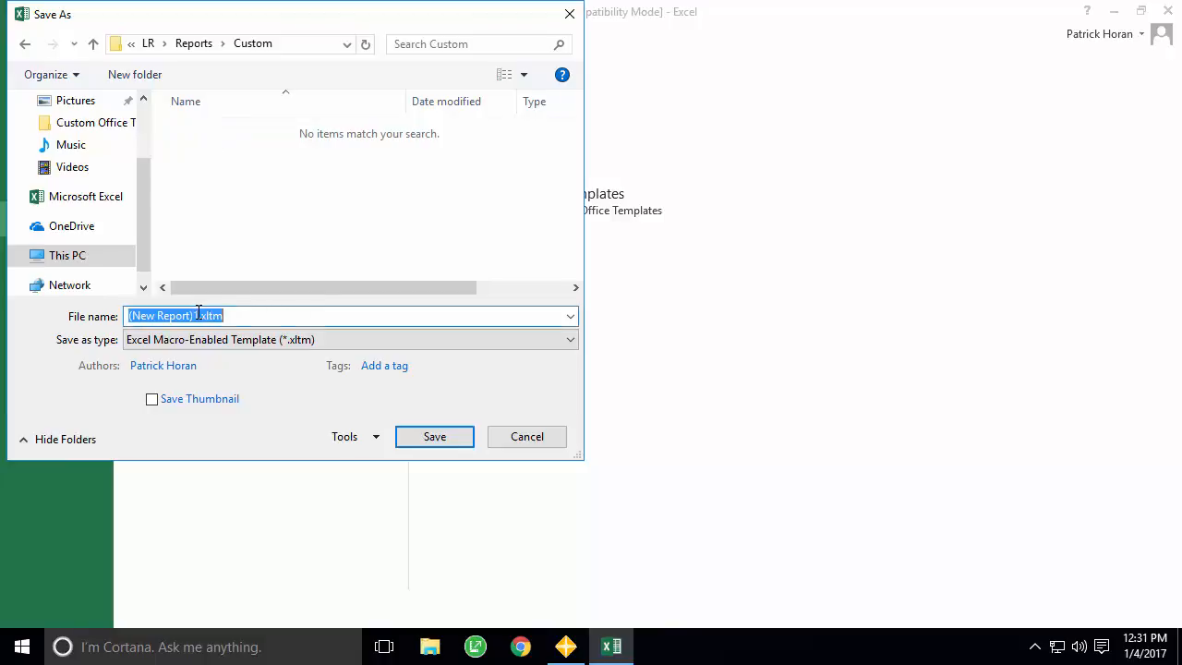
left_click(368, 366)
key("shift+Home")
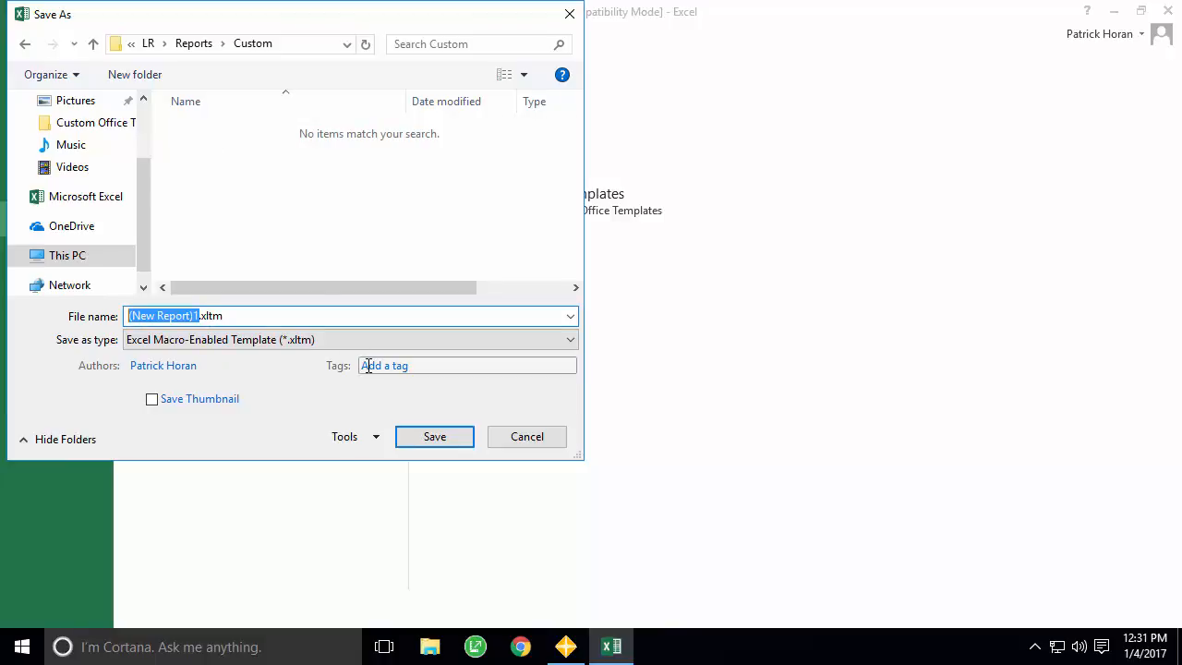
type("GL Transactions")
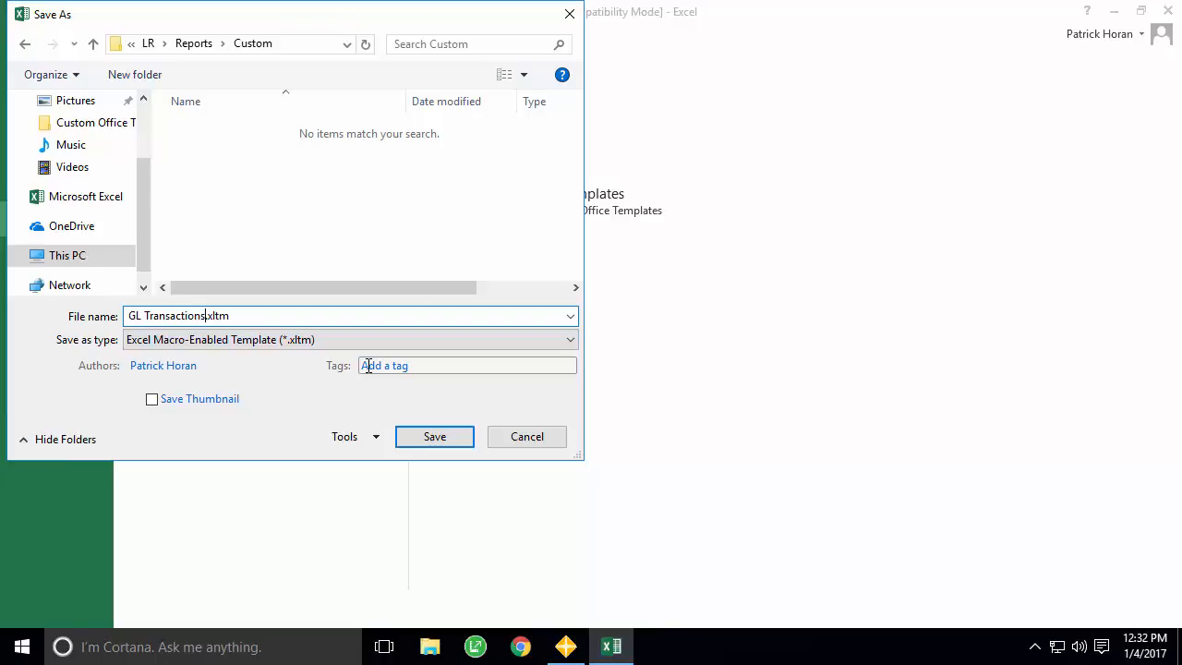
key("Return")
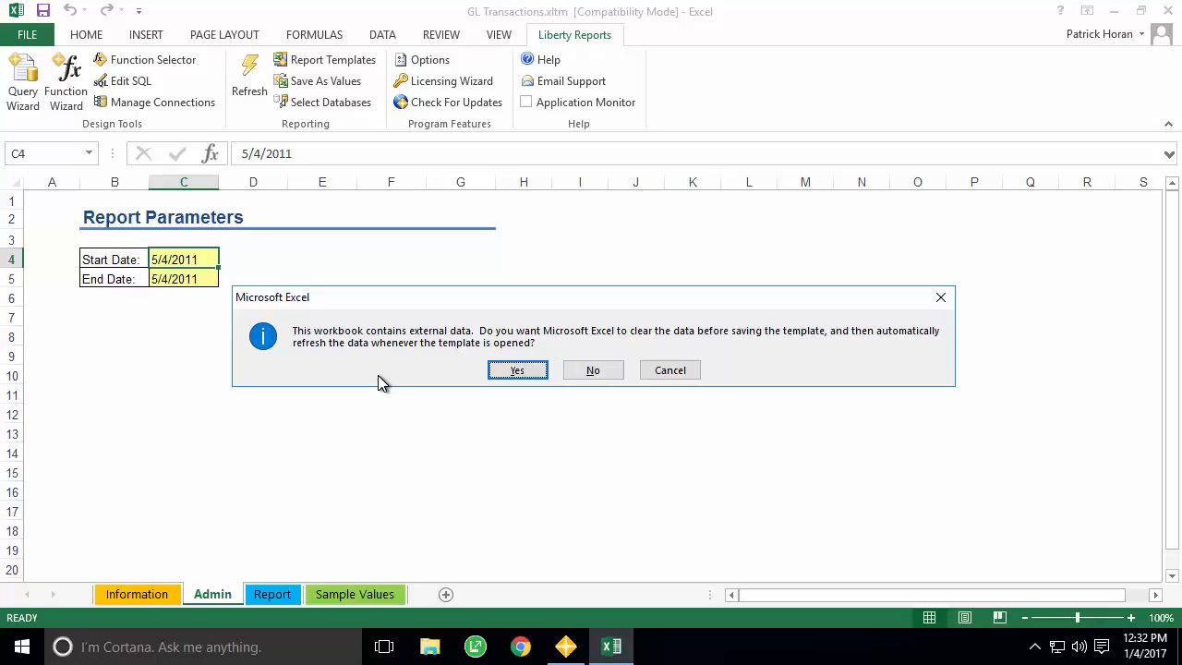
left_click(599, 372)
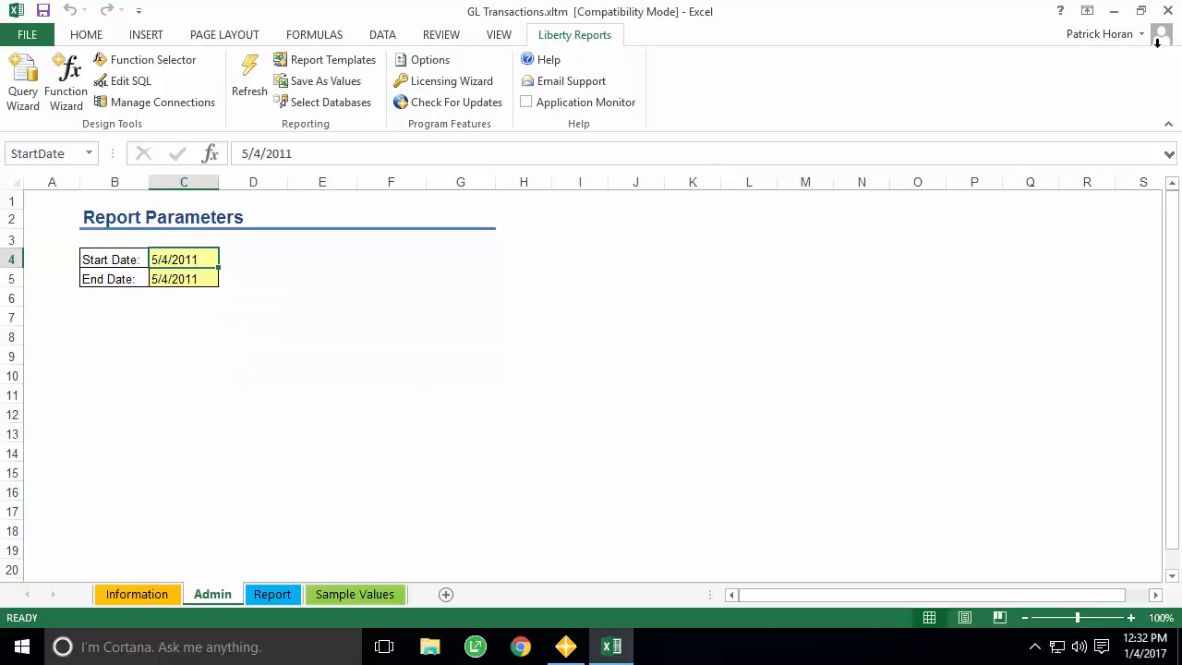
left_click(1169, 12)
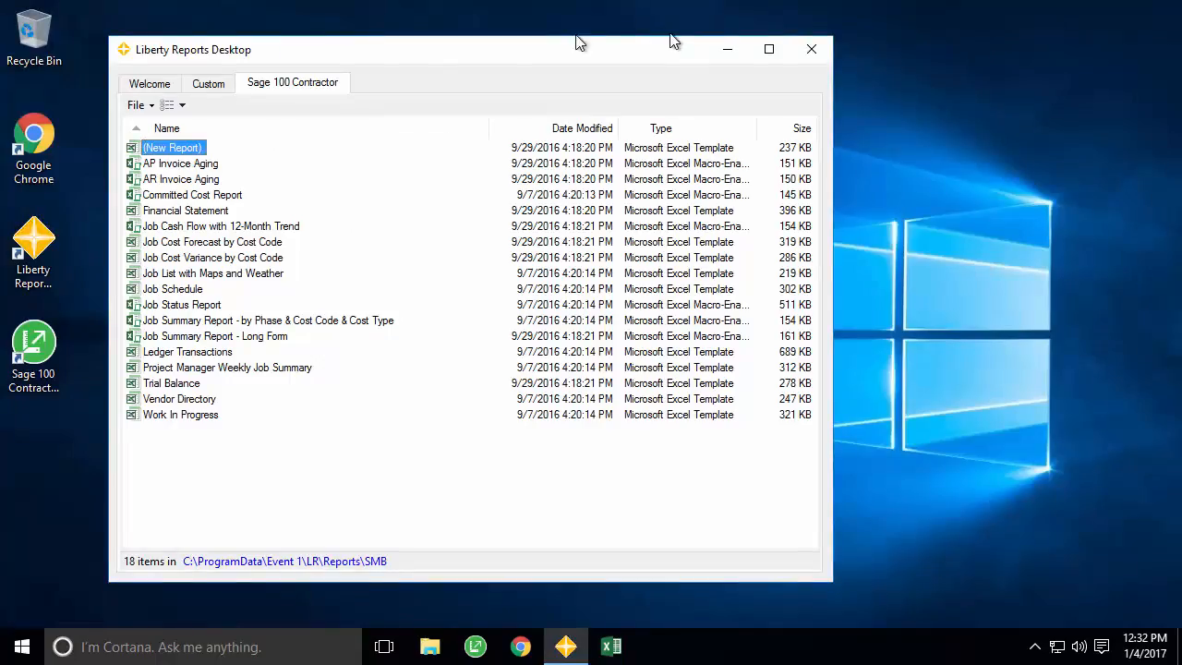
left_click(208, 84)
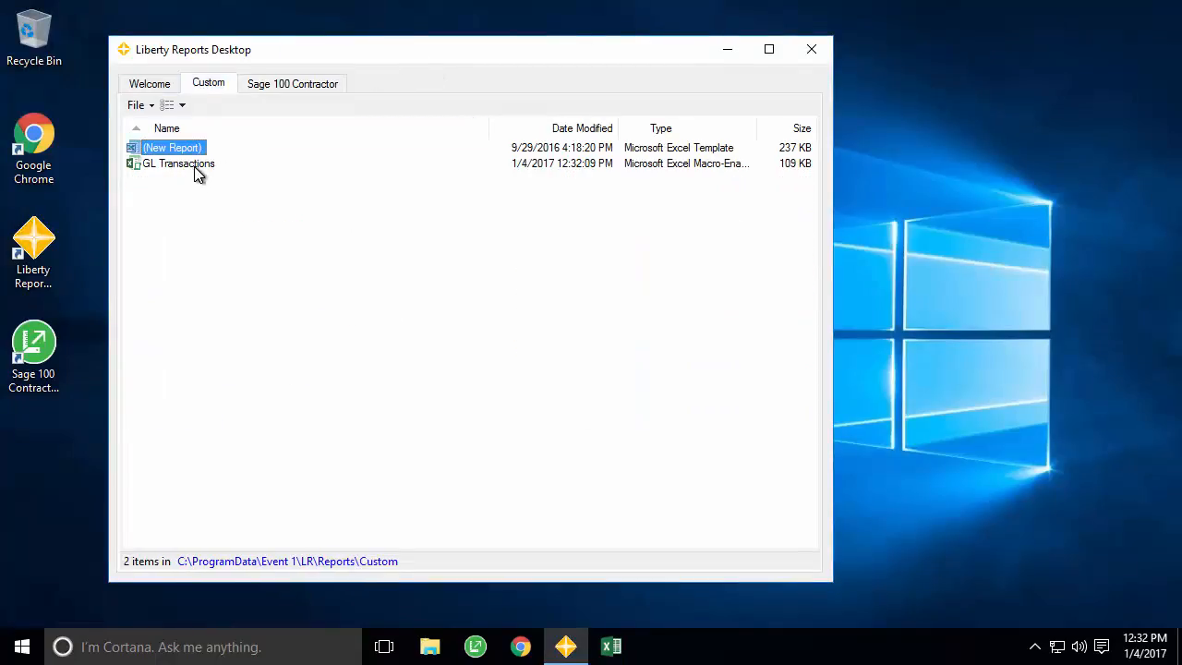